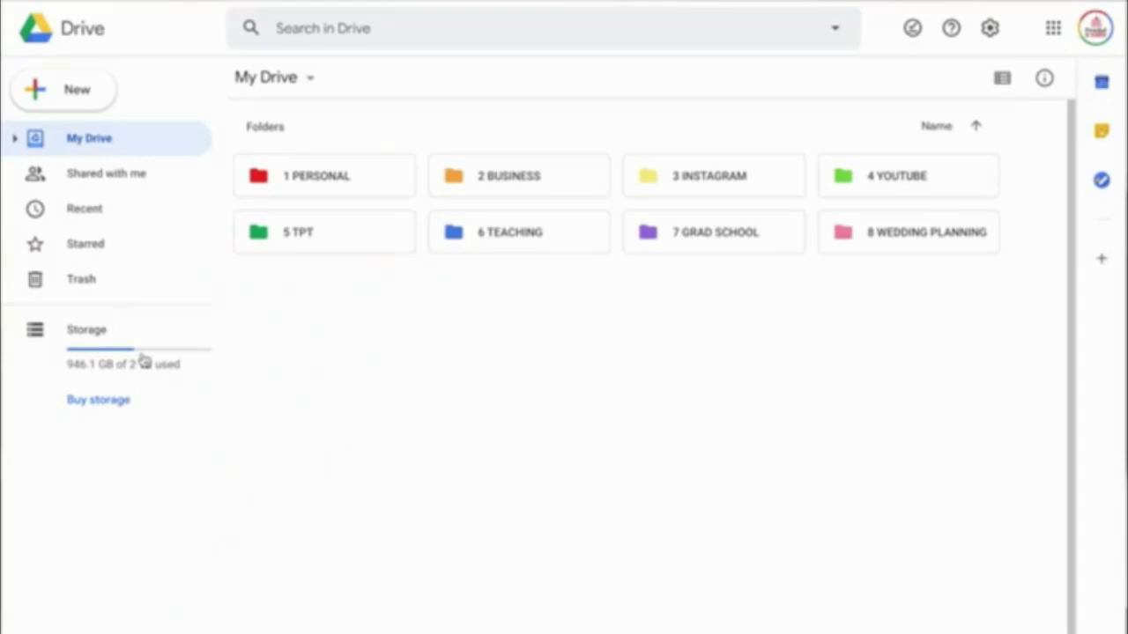
# Step: Create a new blank Google Forms form from My Drive
pyautogui.click(77, 100)
pyautogui.moveTo(121, 297)
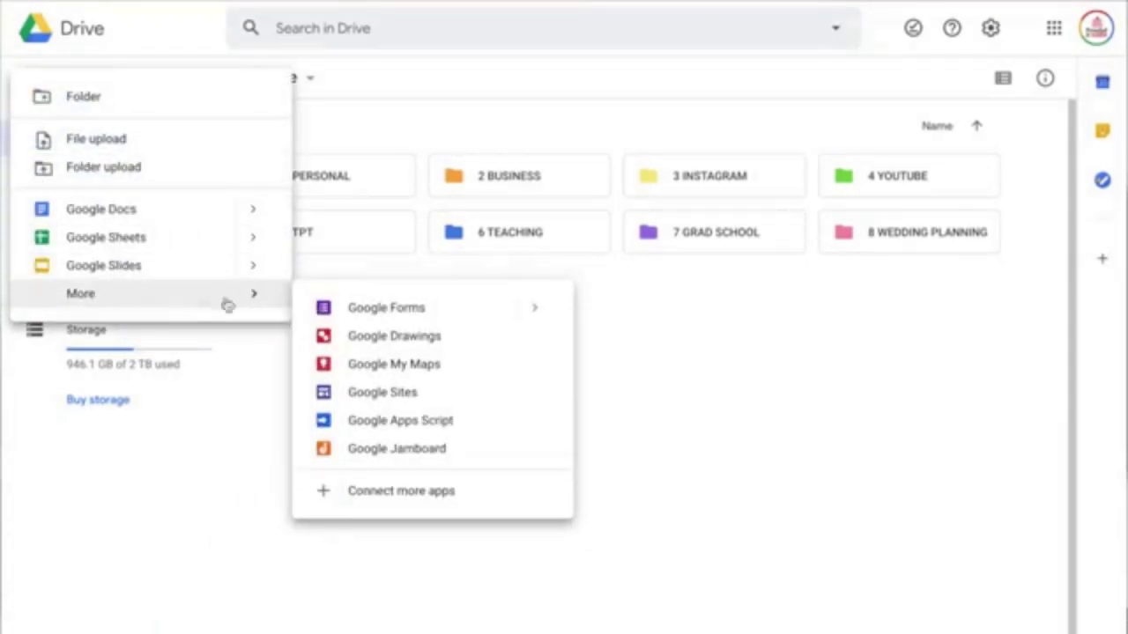
pyautogui.click(348, 308)
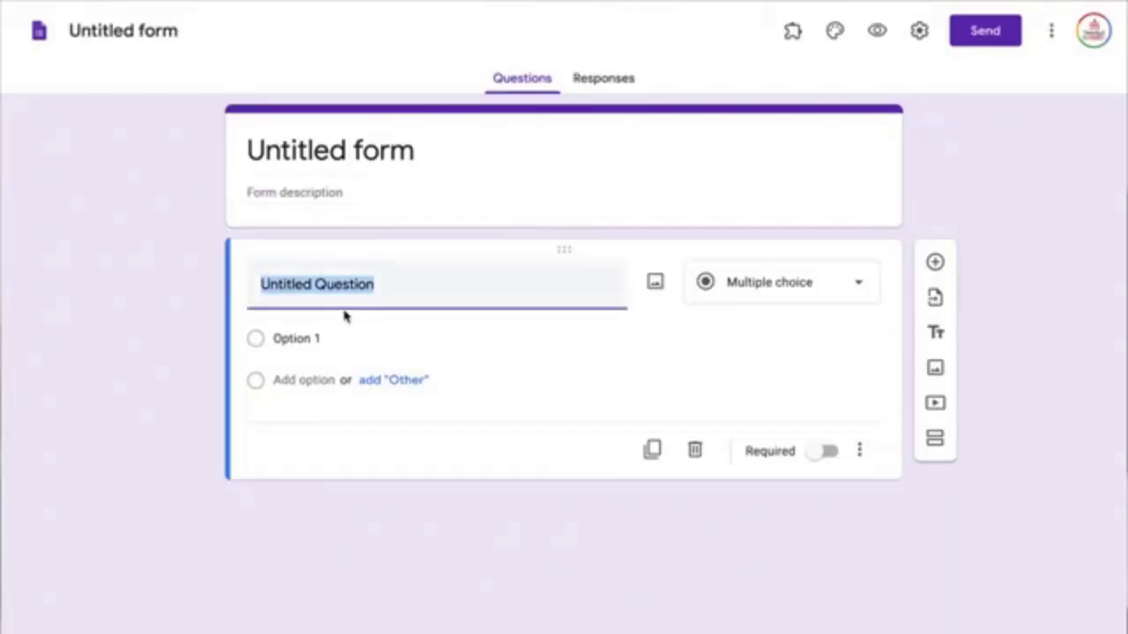
# Step: Upload GoogleFormHeader.png from the Downloads folder as the form's header image
pyautogui.click(835, 30)
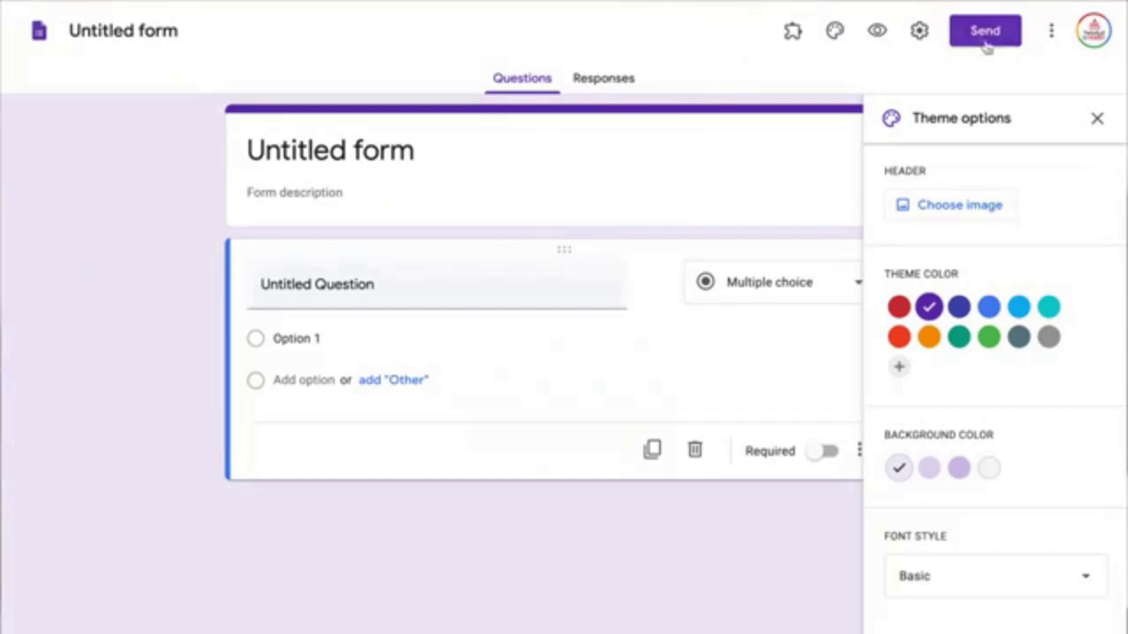
pyautogui.click(932, 201)
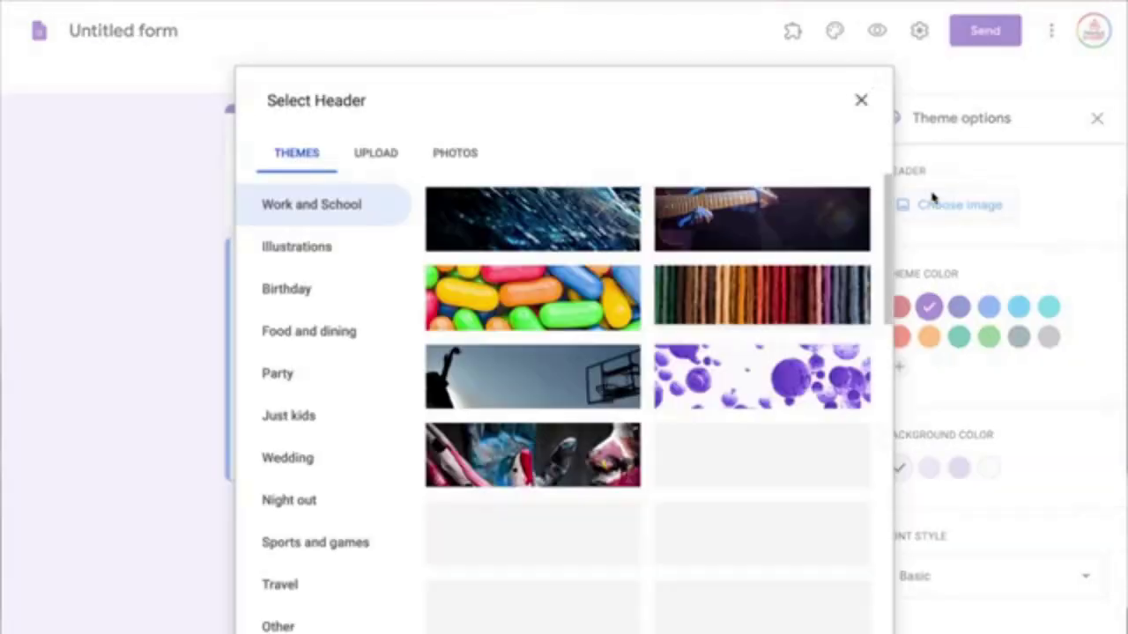
pyautogui.click(367, 152)
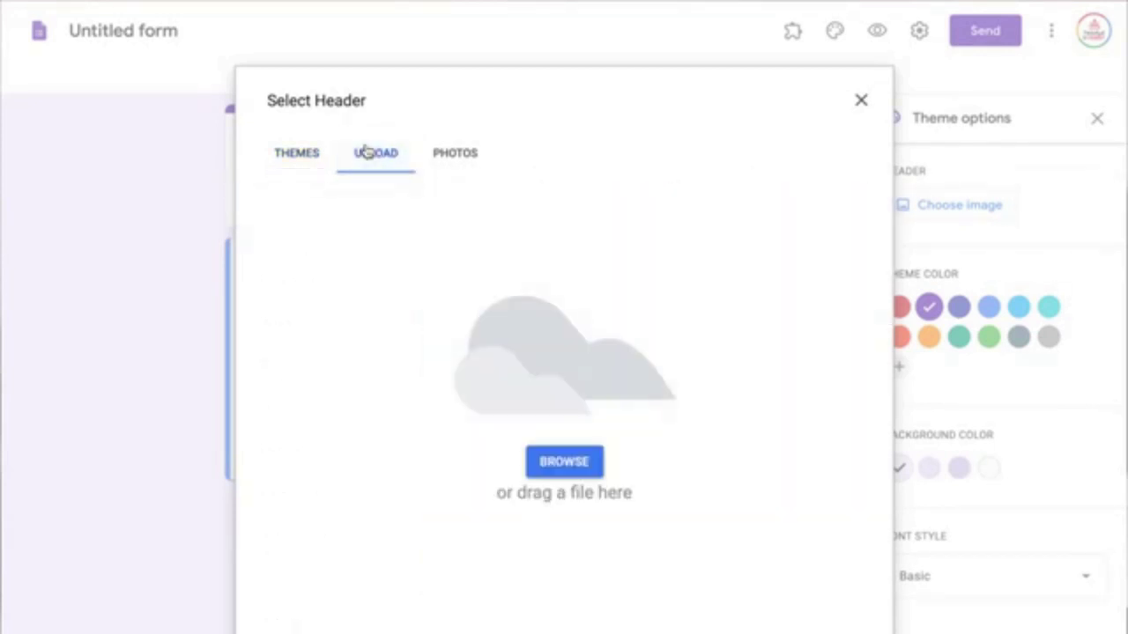
pyautogui.click(558, 462)
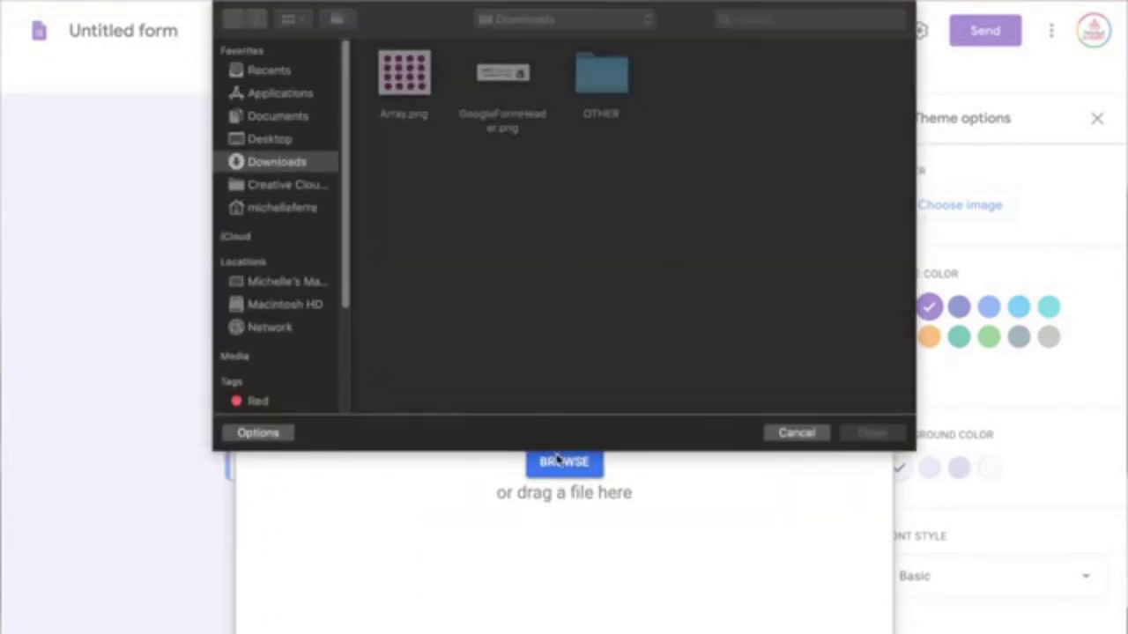
pyautogui.click(520, 76)
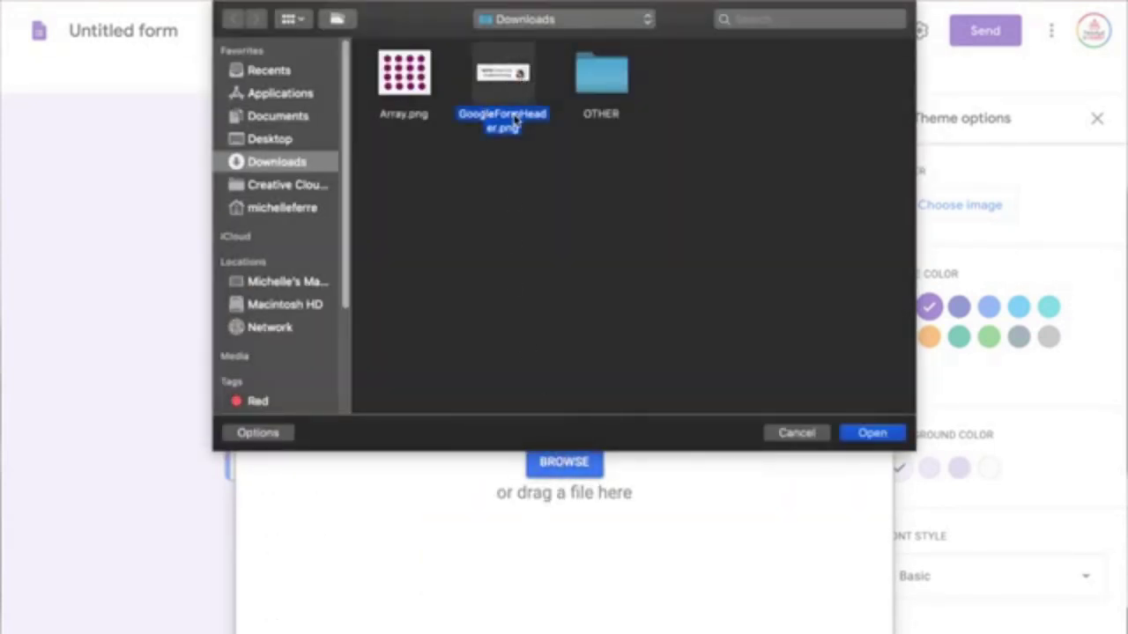
pyautogui.click(875, 433)
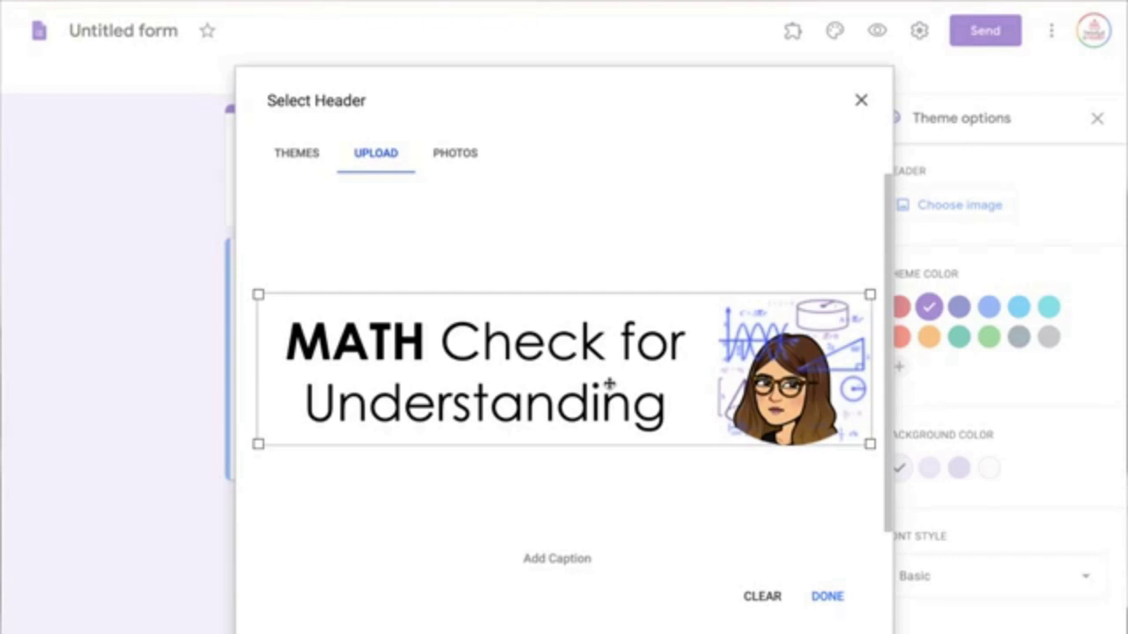
pyautogui.click(830, 602)
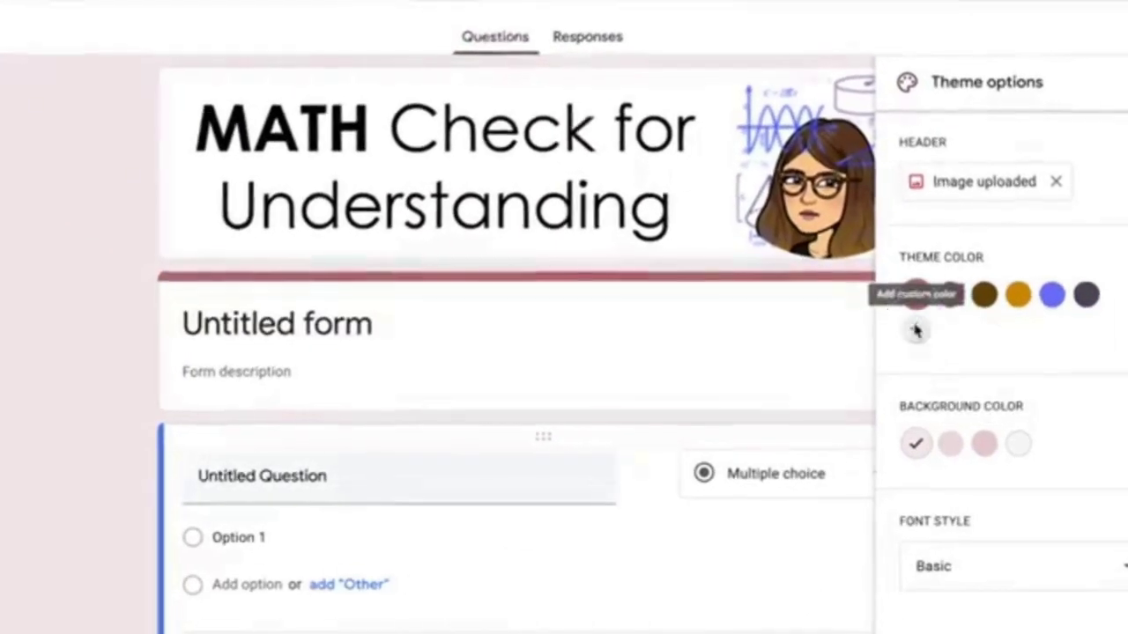
# Step: Add the custom purple theme color #9500ff, keep the Basic font style and close the theme options
pyautogui.click(916, 330)
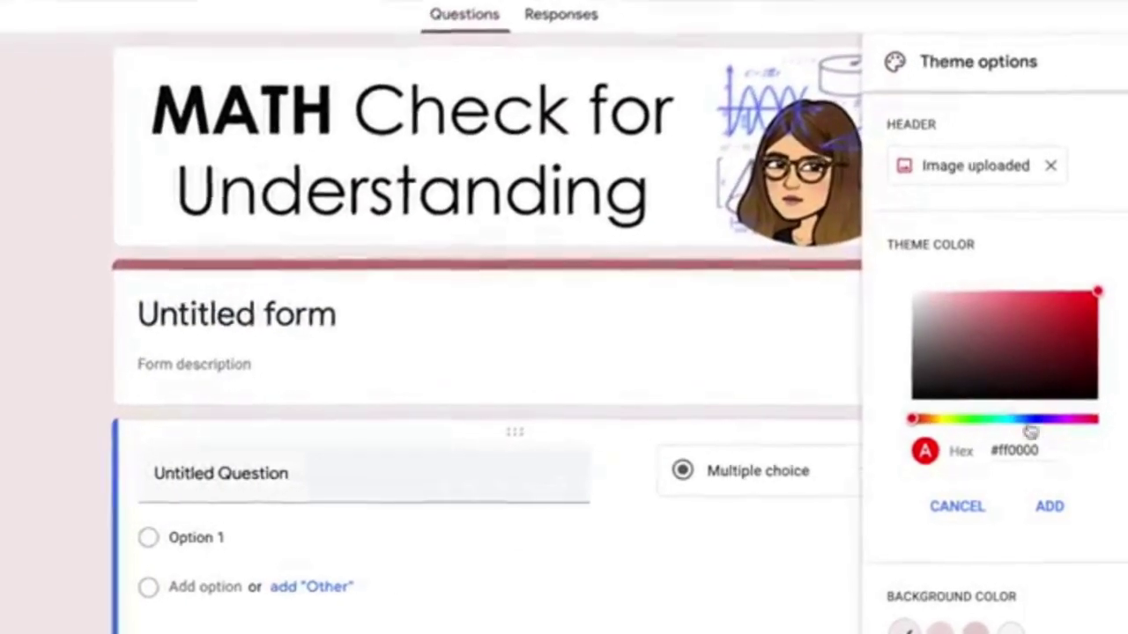
pyautogui.moveTo(1030, 423); pyautogui.dragTo(1033, 398)
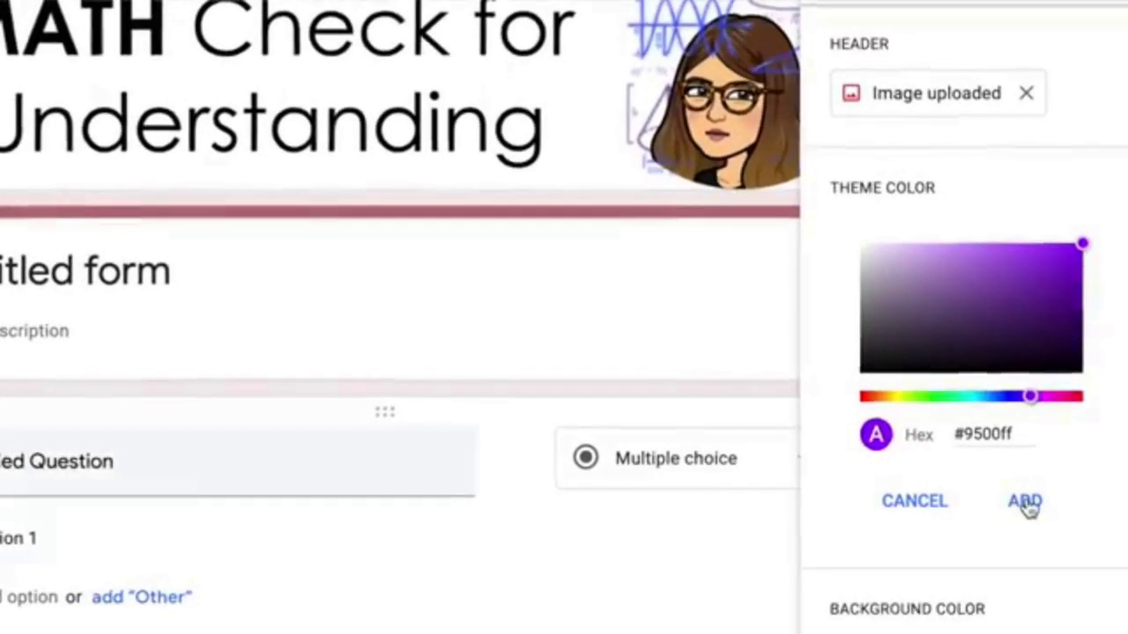
pyautogui.click(1026, 502)
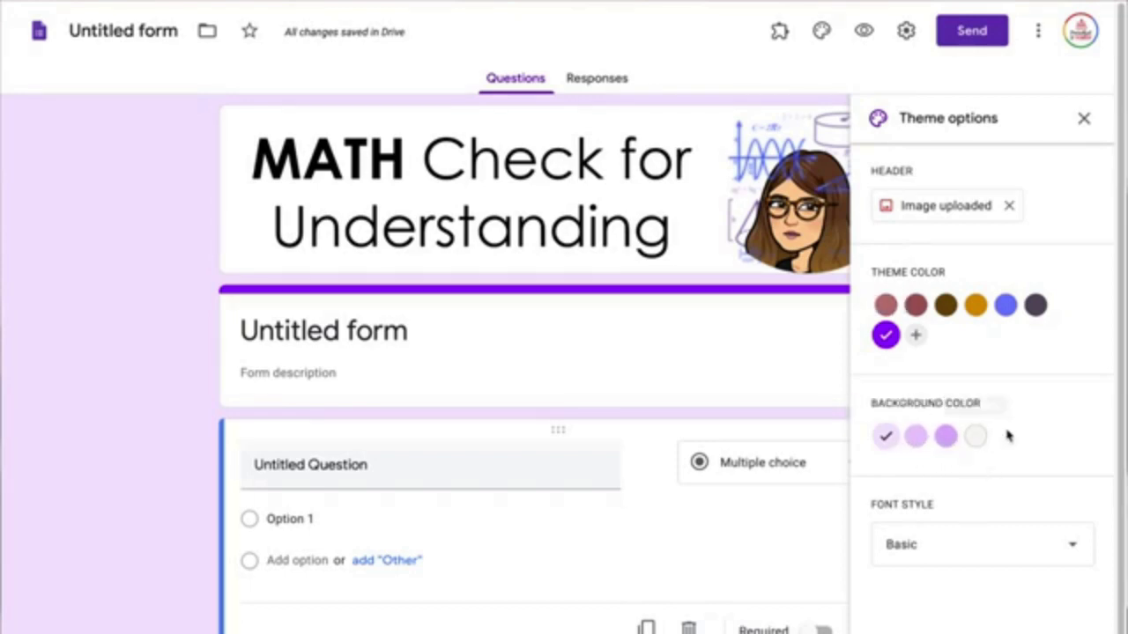
pyautogui.click(980, 544)
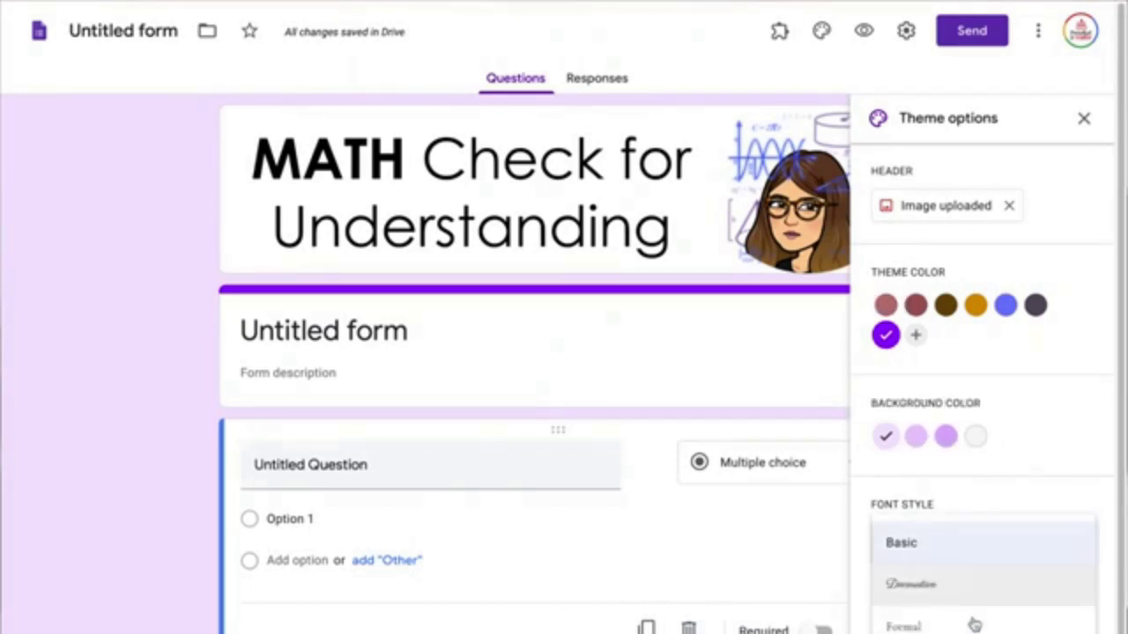
pyautogui.click(985, 543)
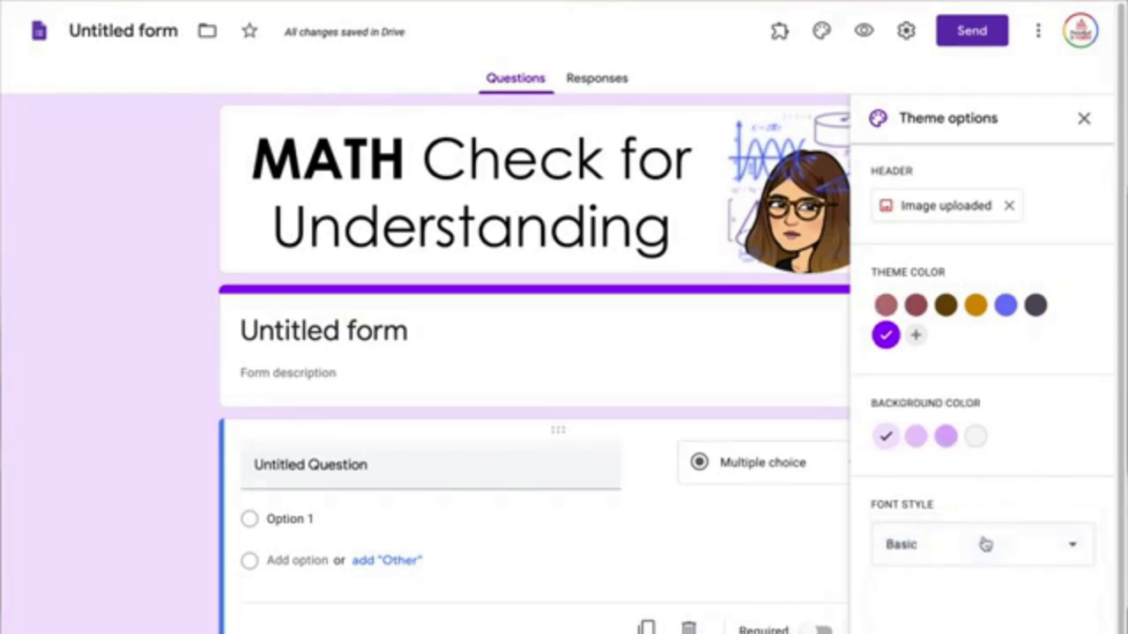
pyautogui.click(1086, 118)
# Step: Replace the form's title in the title card with "Multiplication"
pyautogui.click(672, 315)
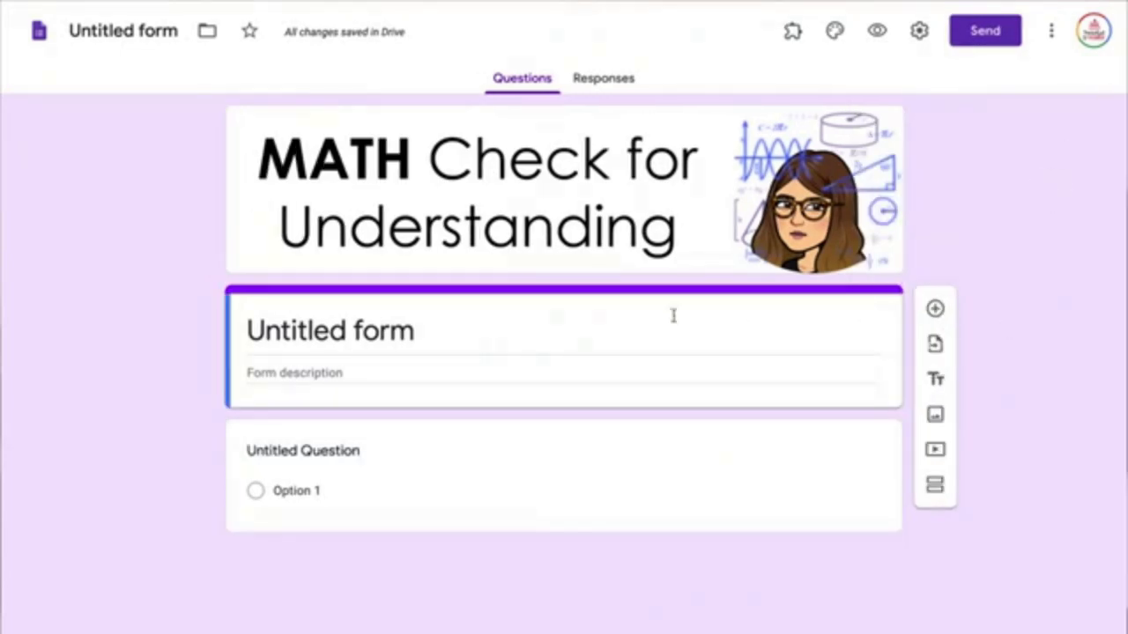
pyautogui.tripleClick(572, 345)
pyautogui.write('Multiplication')
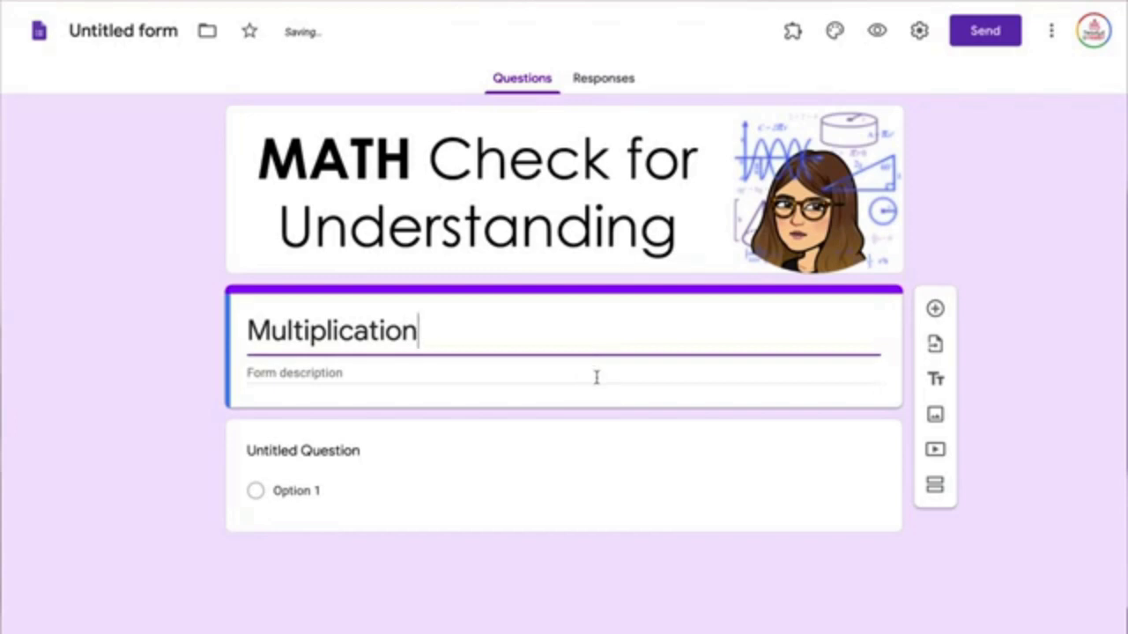
# Step: Turn on collecting email addresses and limiting to 1 response in the form's general settings
pyautogui.click(921, 36)
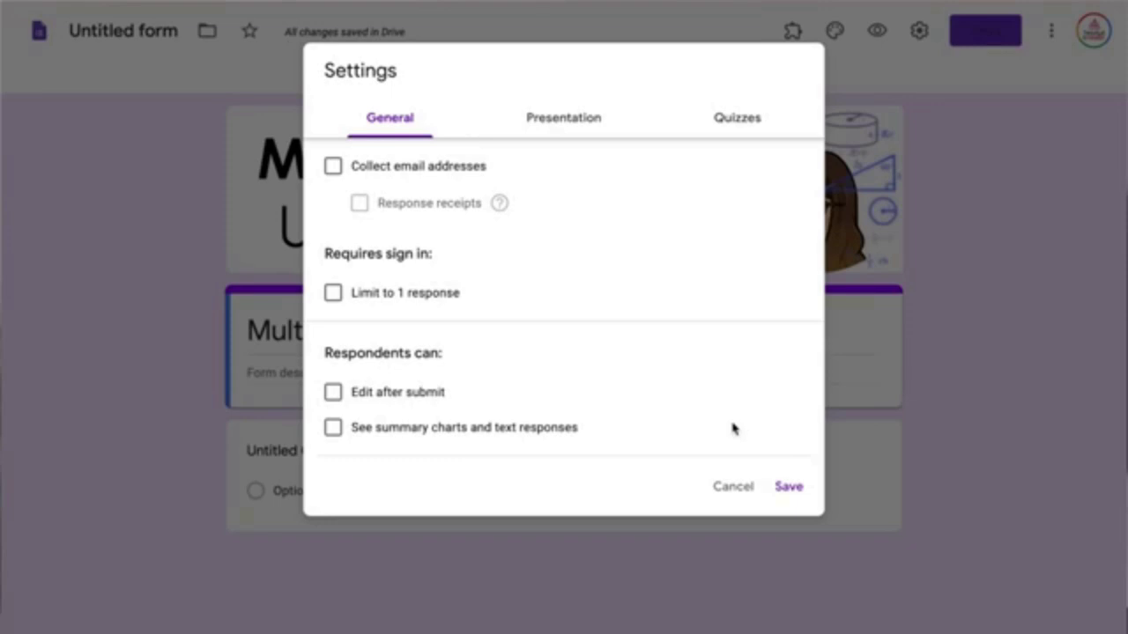
pyautogui.click(338, 174)
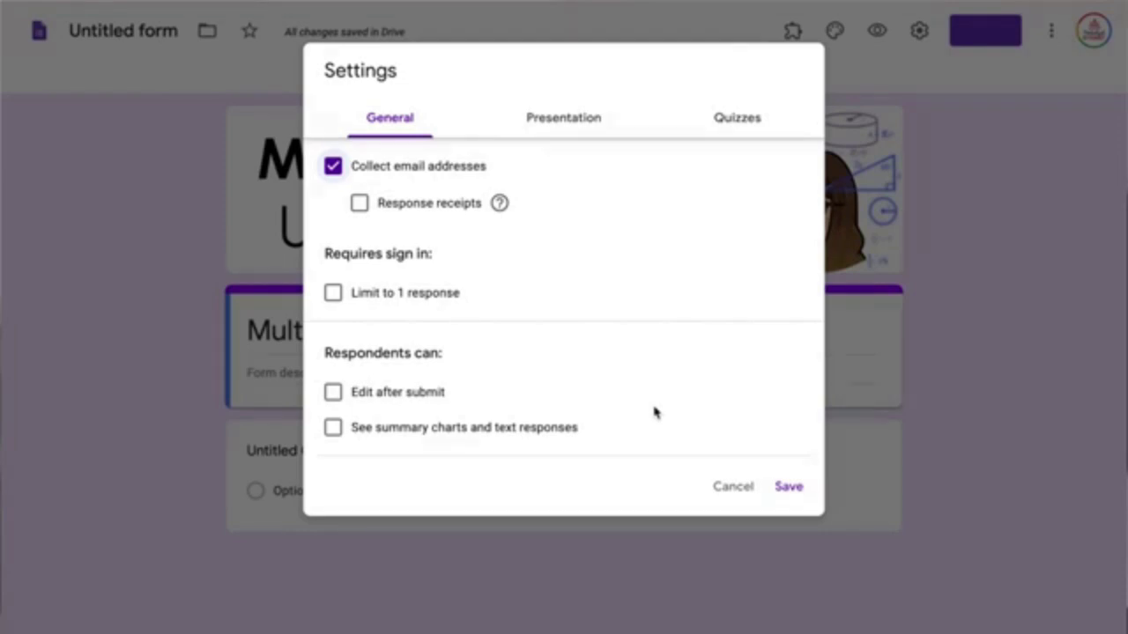
pyautogui.click(432, 293)
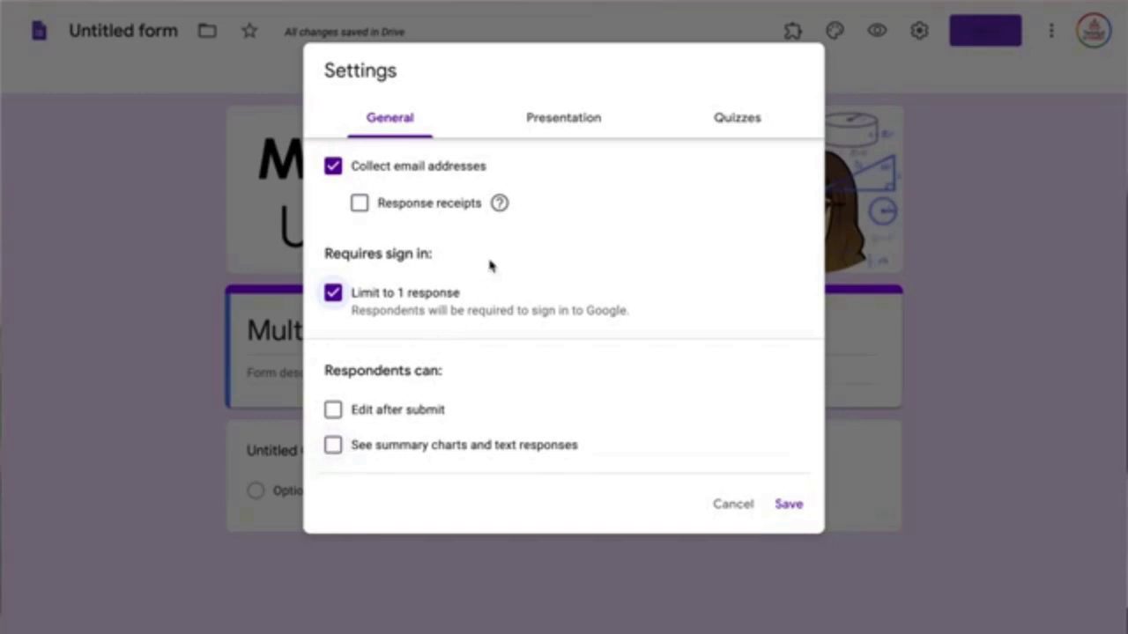
# Step: Set the confirmation message to "Great job on this quiz! Be sure to check on Google Classroom for your grade."
pyautogui.click(556, 129)
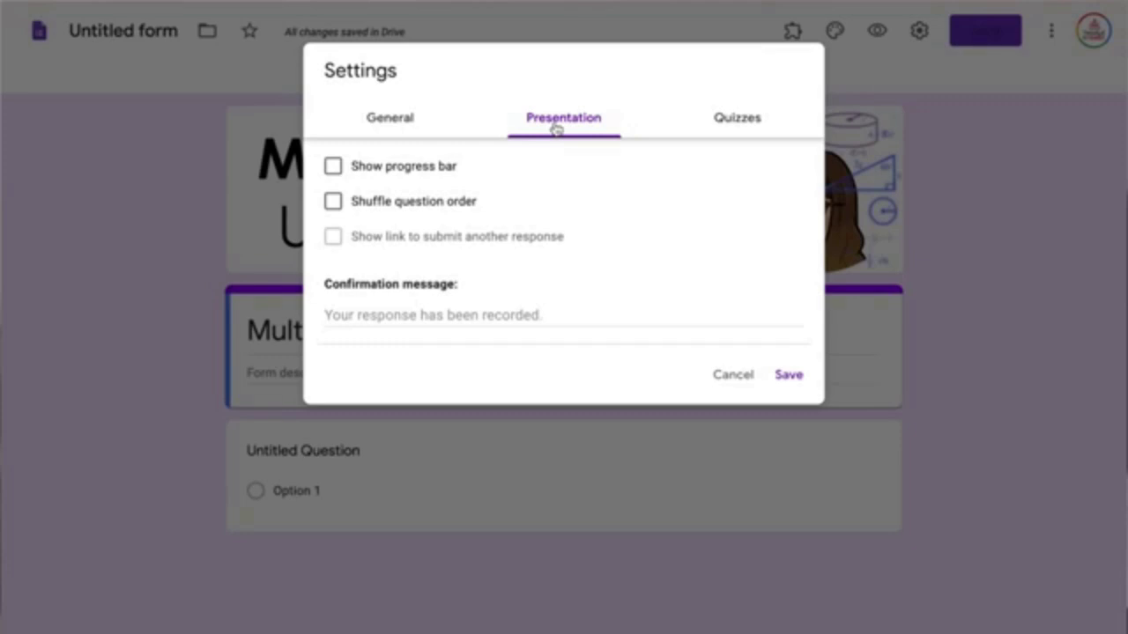
pyautogui.click(414, 314)
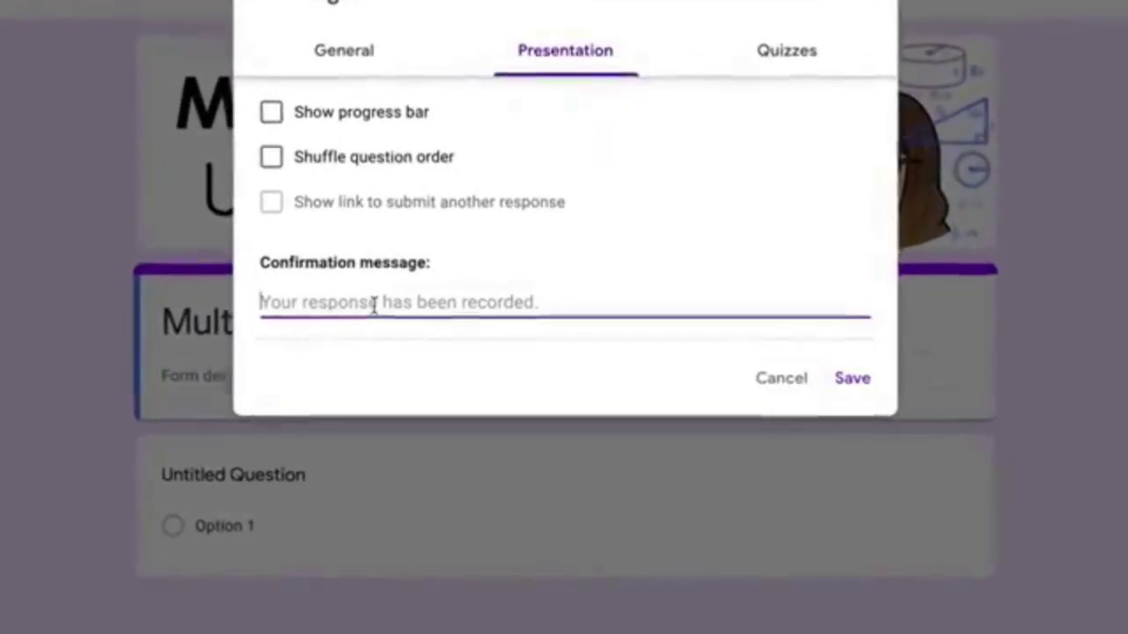
pyautogui.write('Great job on this quiz! ')
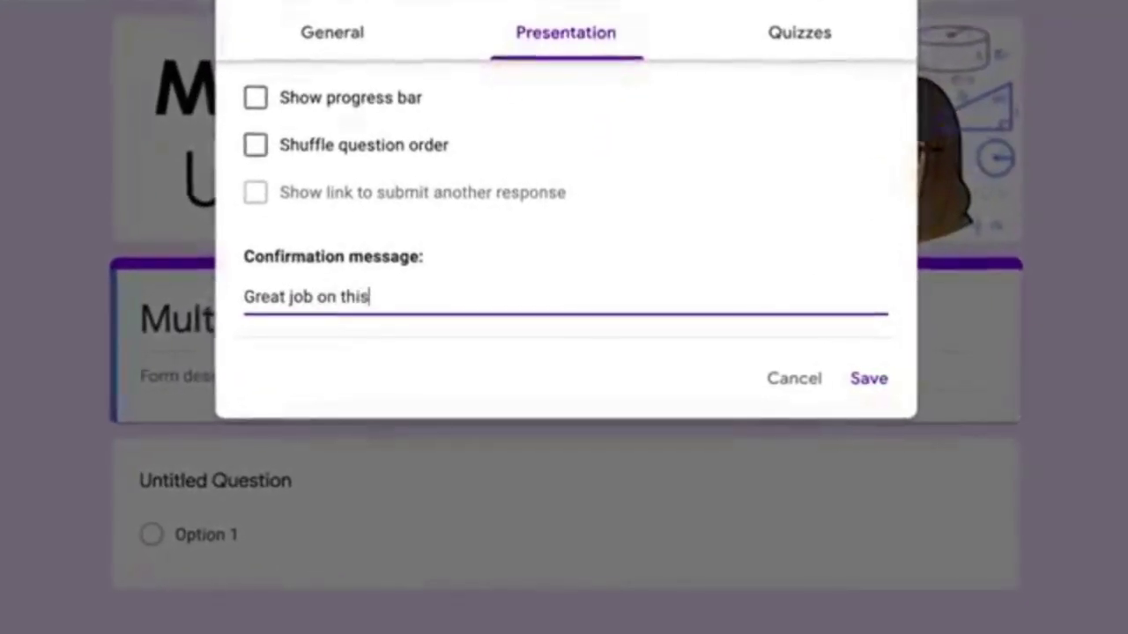
pyautogui.write('Be sure t')
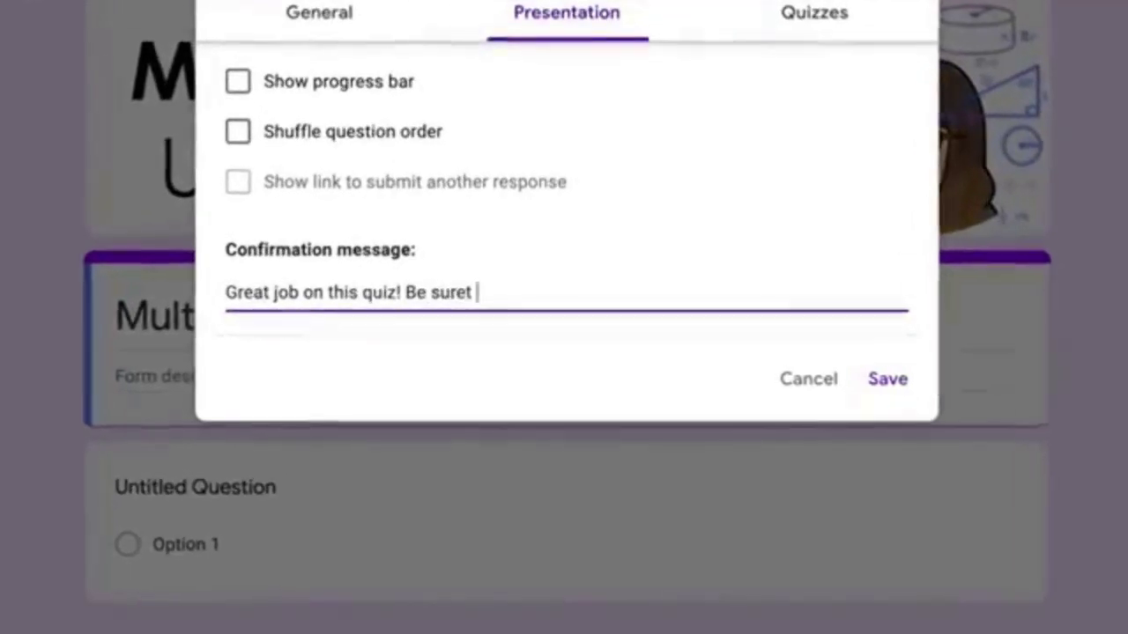
pyautogui.write('o check on Googl')
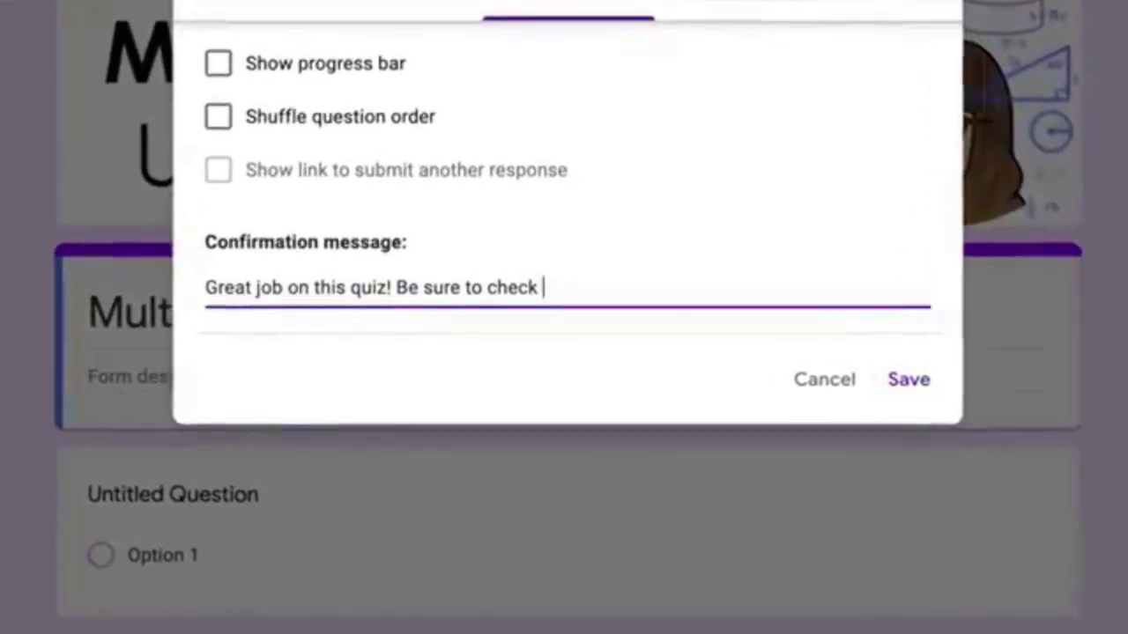
pyautogui.write('e Classroom for you')
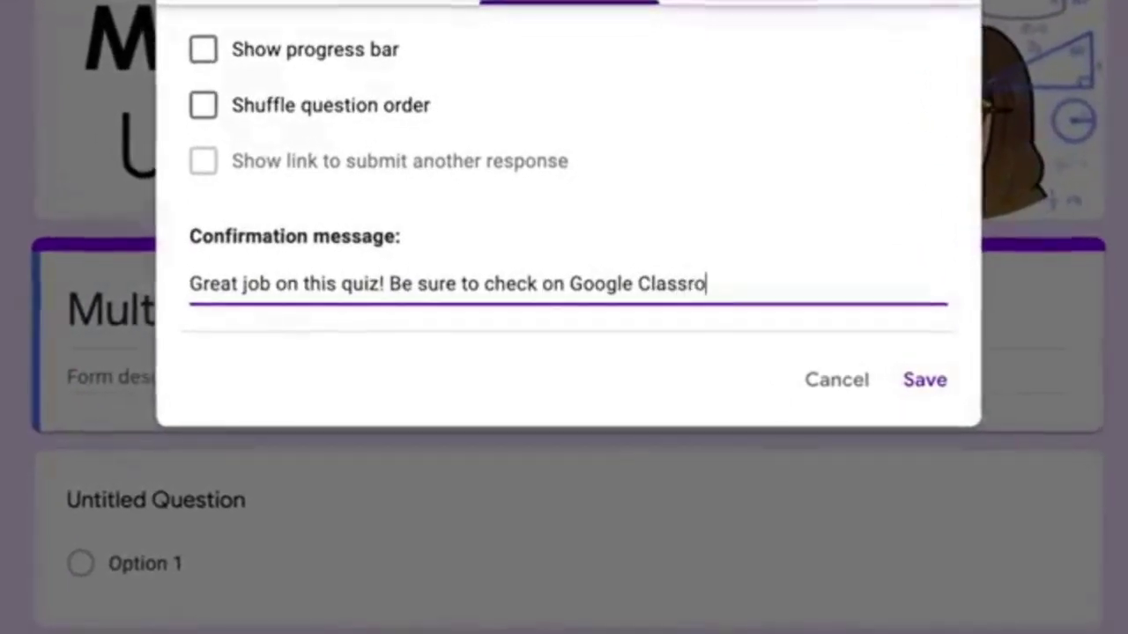
pyautogui.write('r grade.')
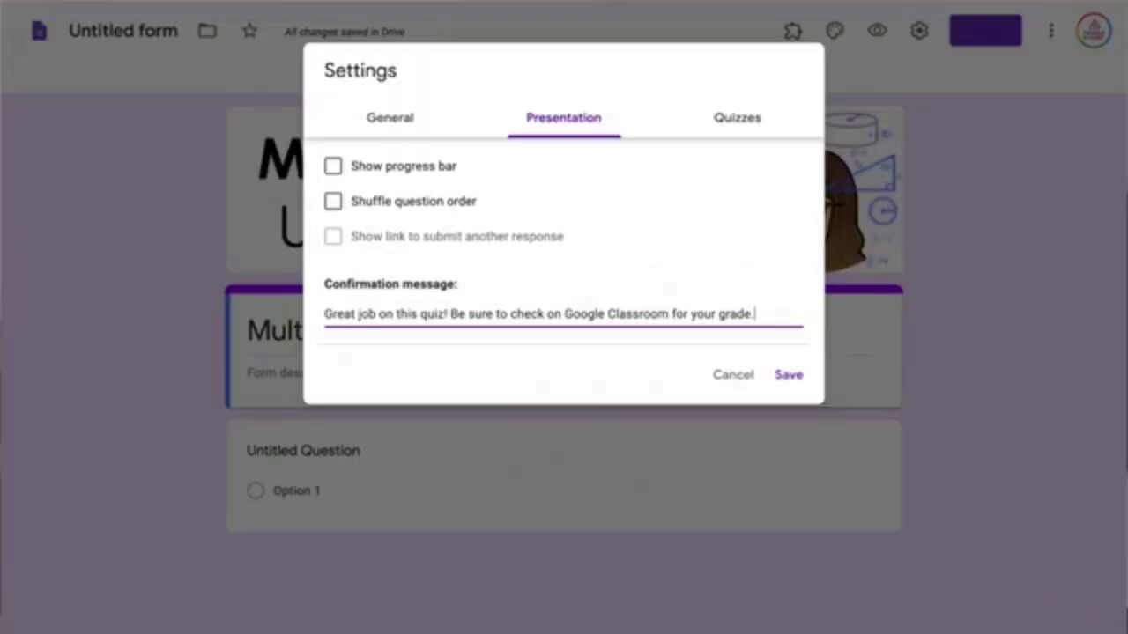
# Step: Make the form a quiz and save the form settings
pyautogui.click(723, 121)
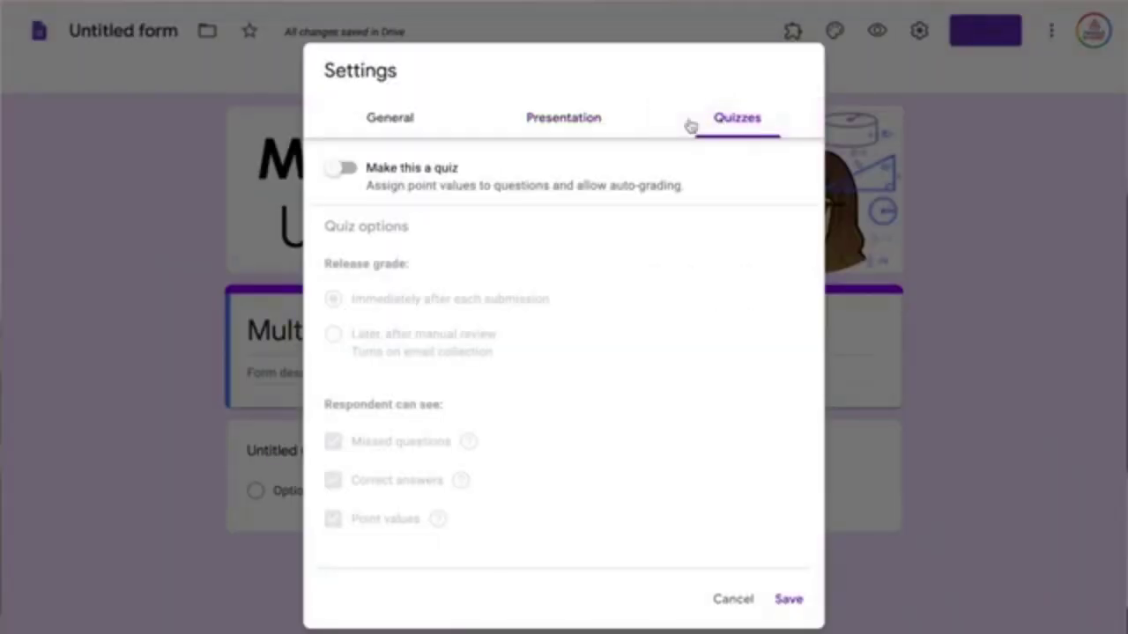
pyautogui.click(340, 170)
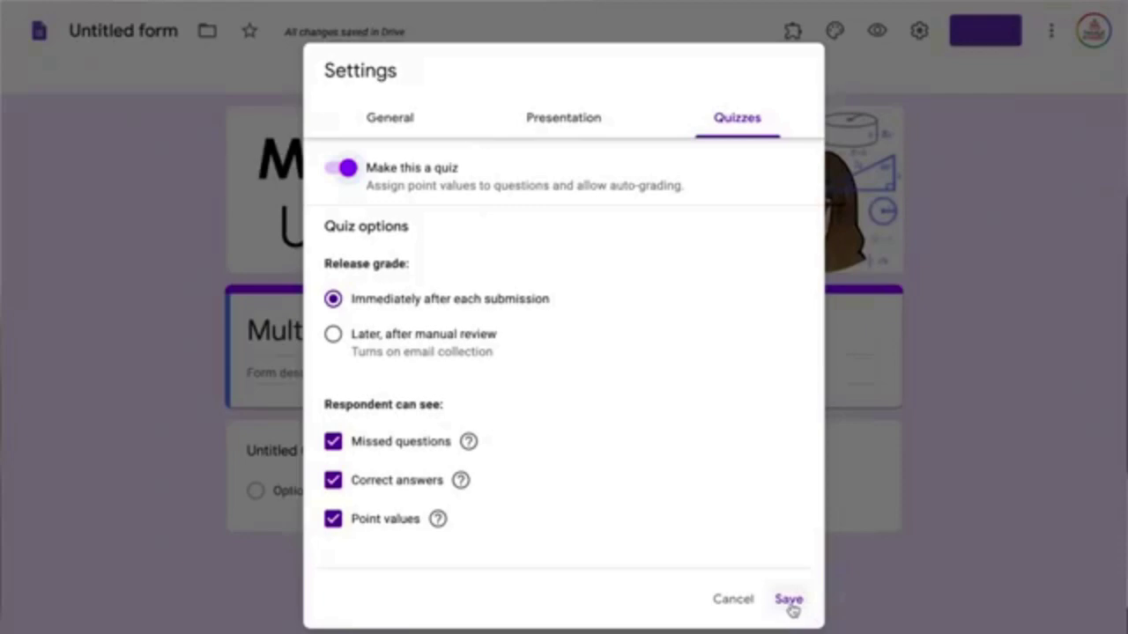
pyautogui.click(789, 600)
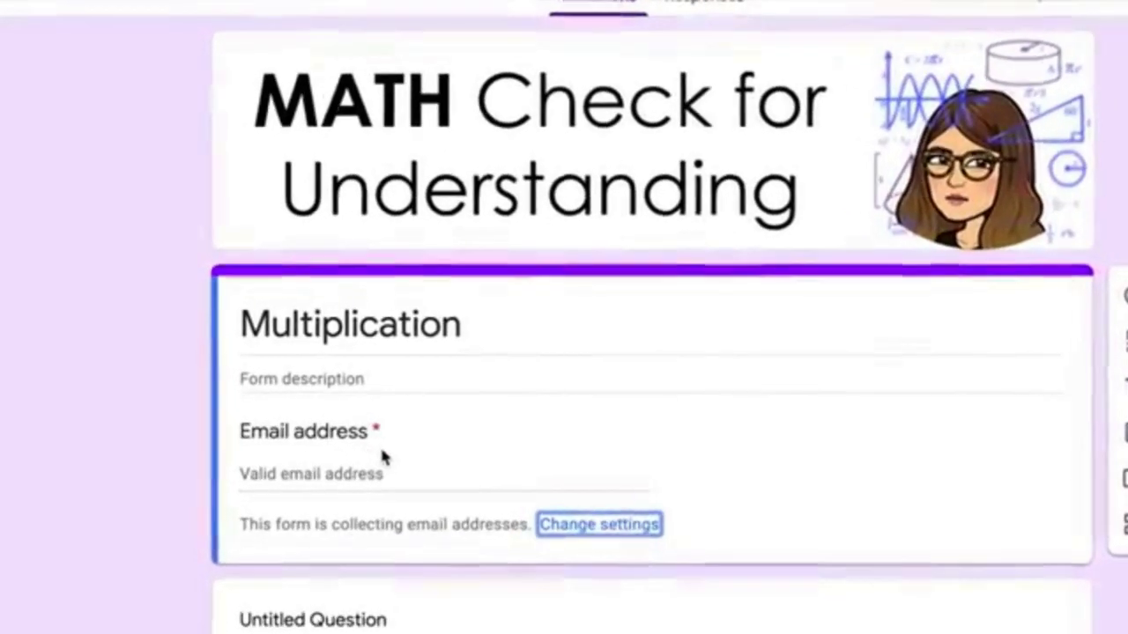
# Step: Enter "What is 3 x 4?" as the text of the first question
pyautogui.click(460, 624)
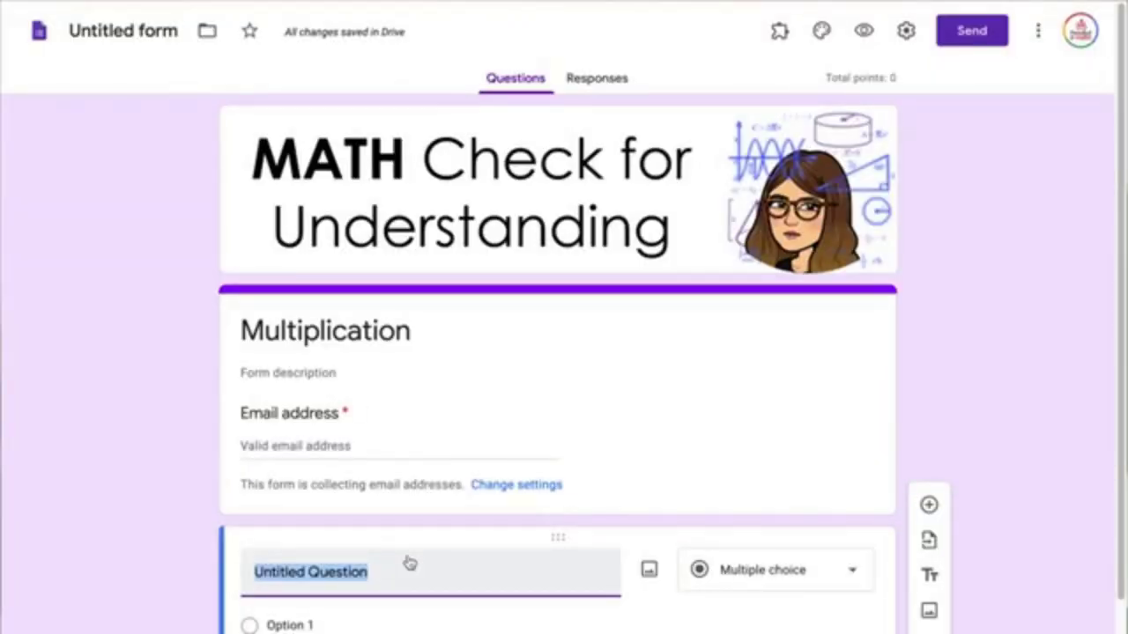
pyautogui.write('What is ')
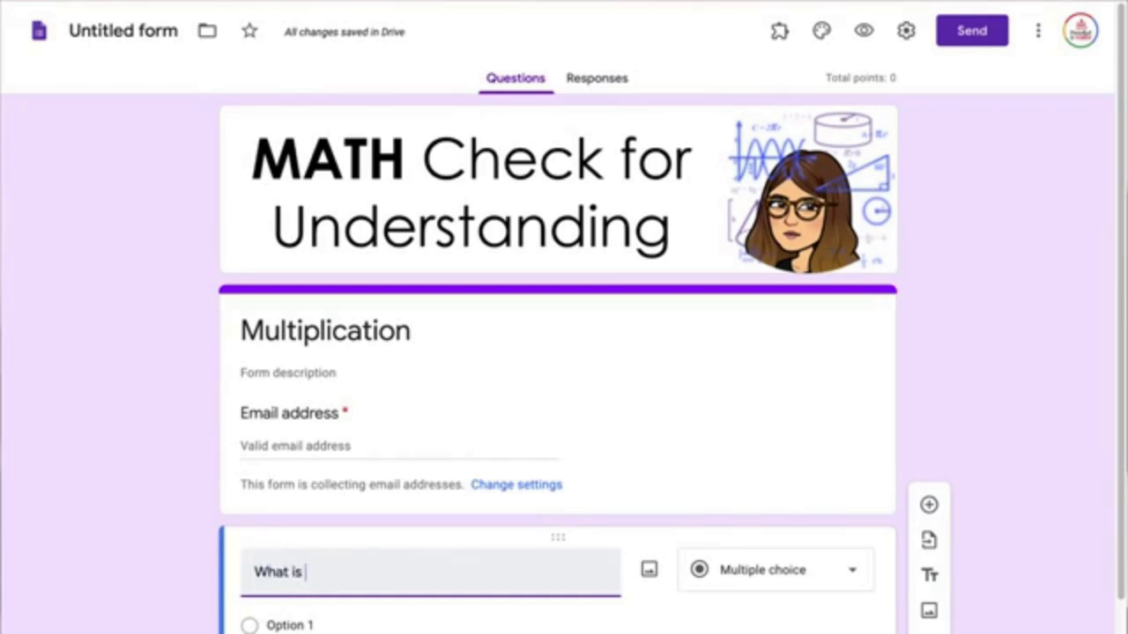
pyautogui.write('3 x 4?')
# Step: Add the answer options 7, 10 and 12 to the "What is 3 x 4?" multiple-choice question
pyautogui.scroll(-2, 653, 535)
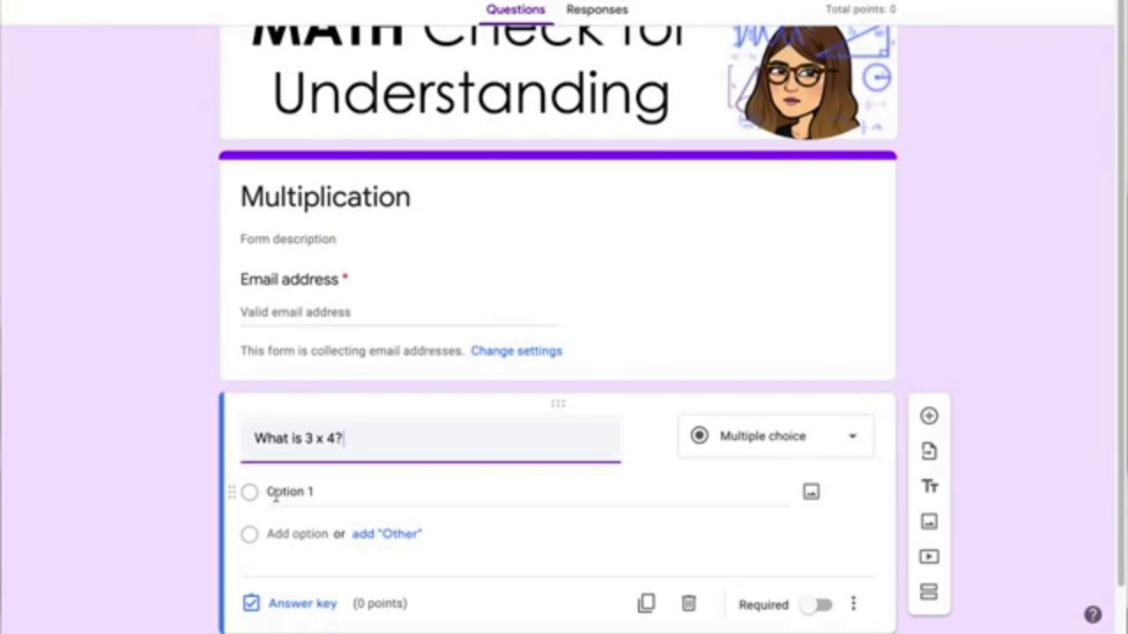
pyautogui.click(320, 491)
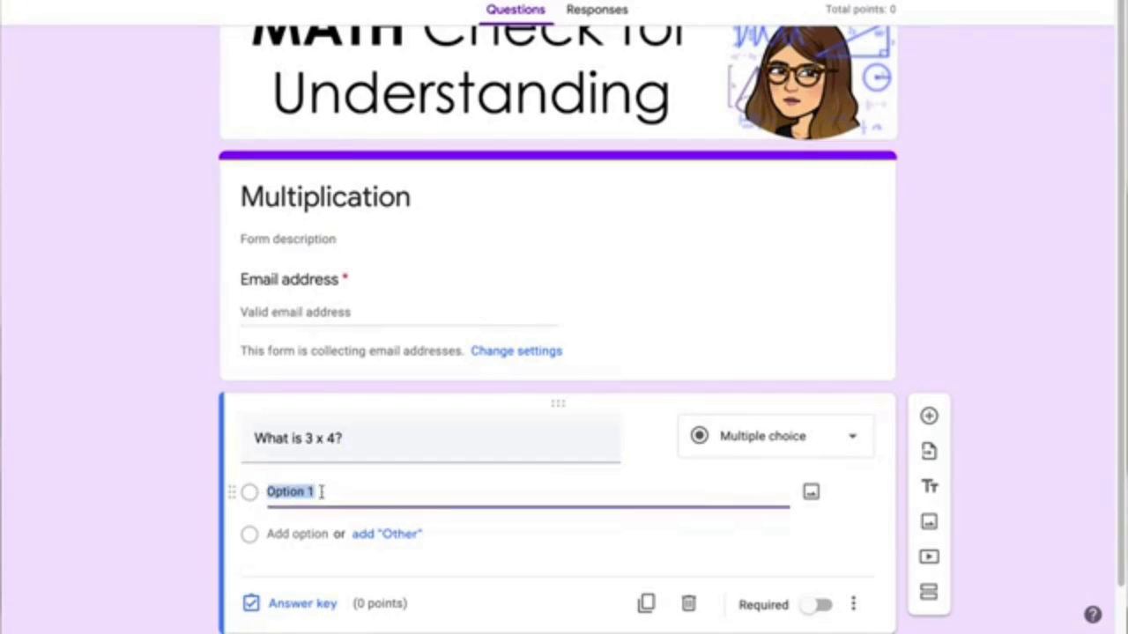
pyautogui.write('7')
pyautogui.press('Return')
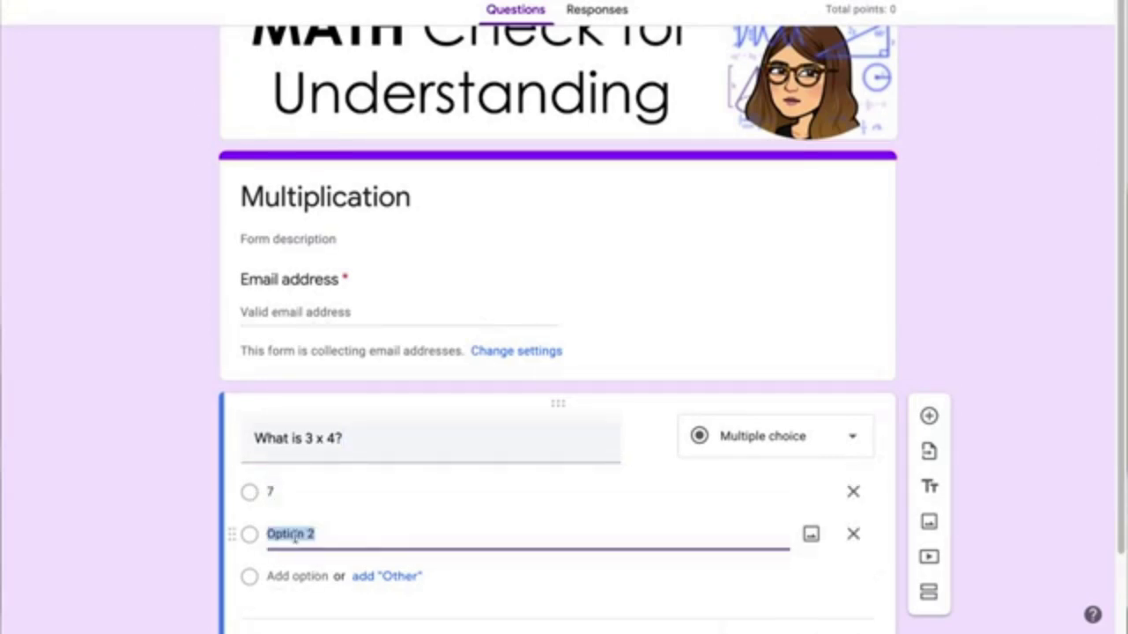
pyautogui.write('10')
pyautogui.click(300, 578)
pyautogui.write('12')
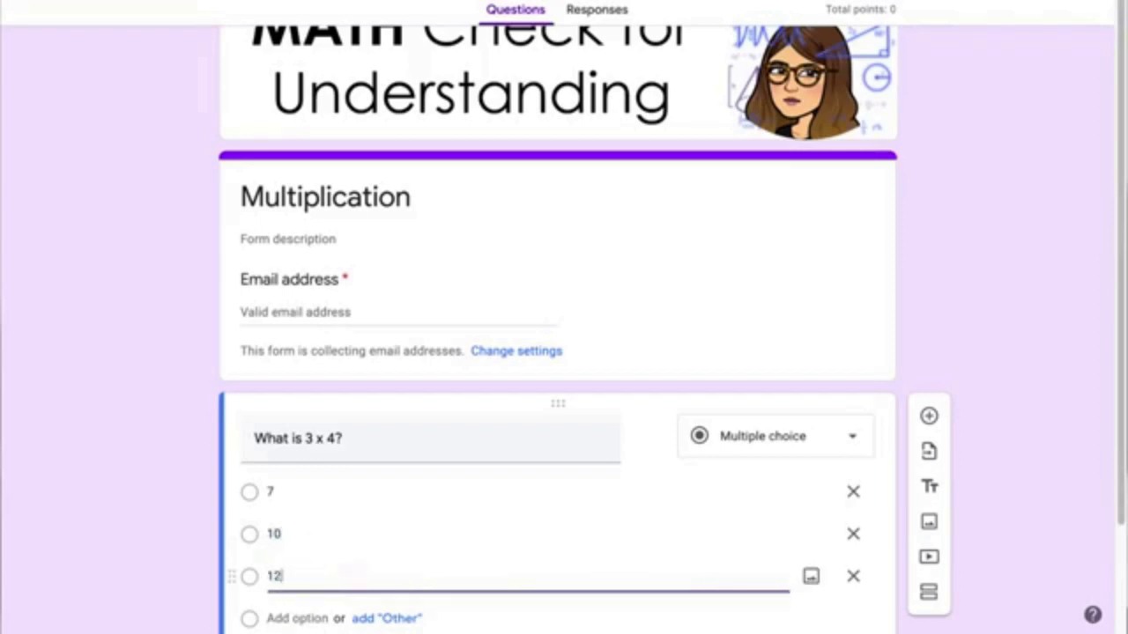
# Step: Add 15 as the fourth answer option of the "What is 3 x 4?" question
pyautogui.scroll(-1, 300, 578)
pyautogui.click(298, 572)
pyautogui.write('15')
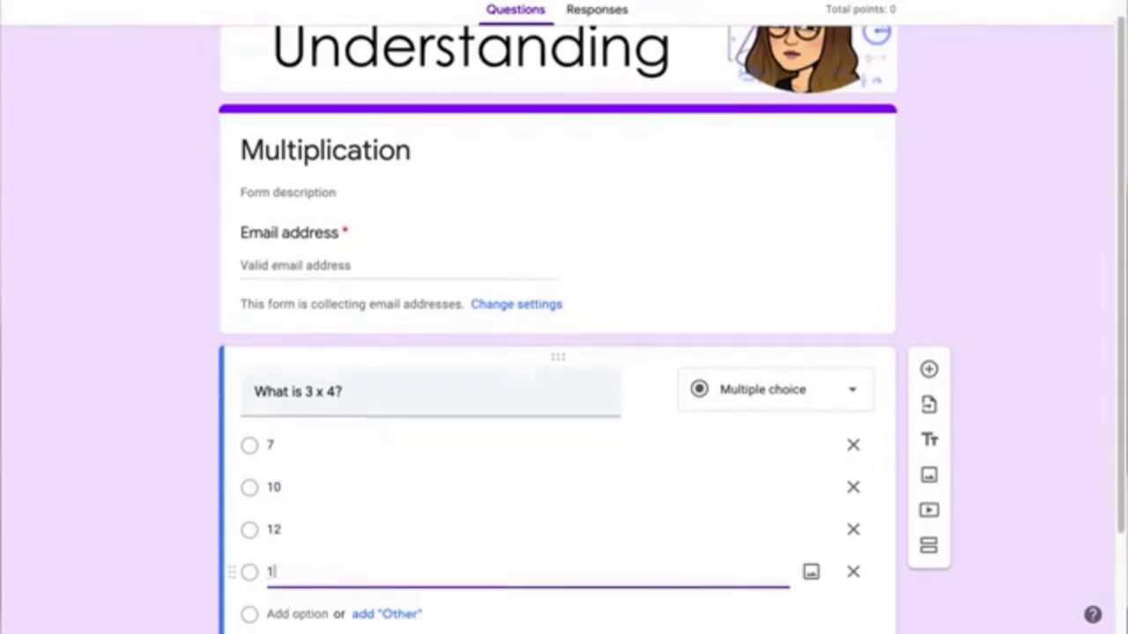
# Step: In the answer key for "What is 3 x 4?", mark 12 as the correct answer and assign 1 point
pyautogui.scroll(-2, 302, 574)
pyautogui.click(304, 573)
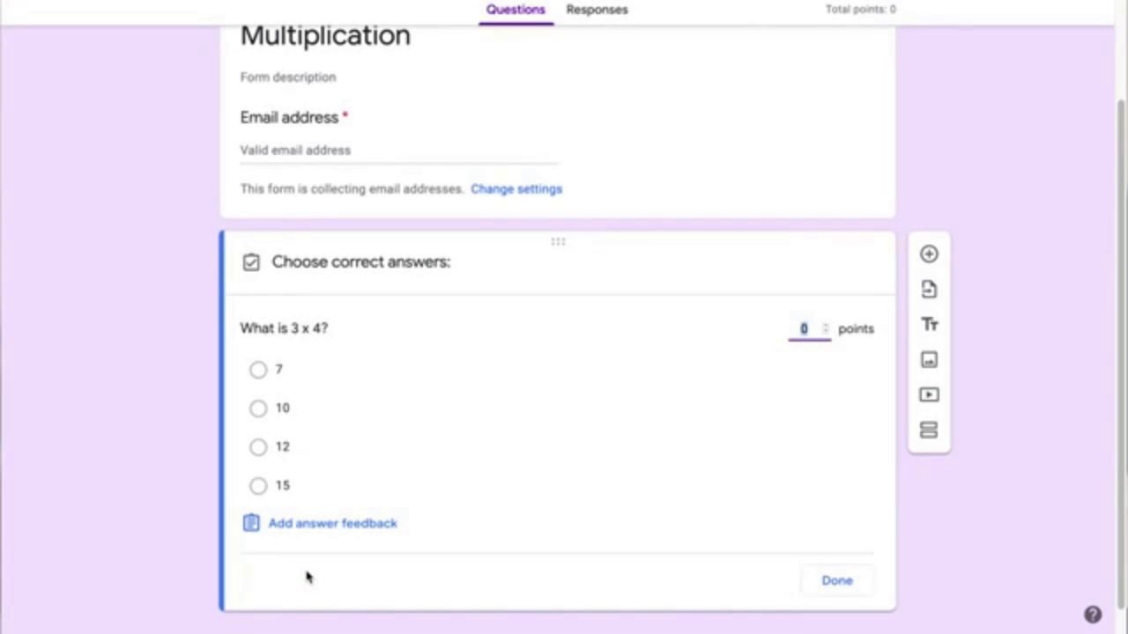
pyautogui.click(258, 450)
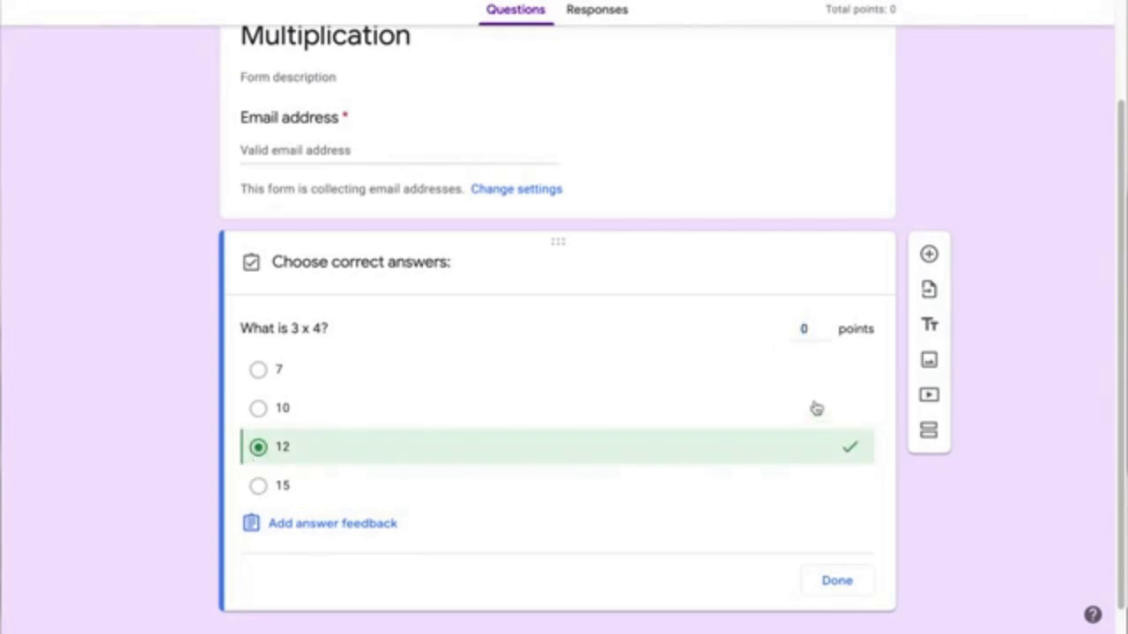
pyautogui.click(827, 326)
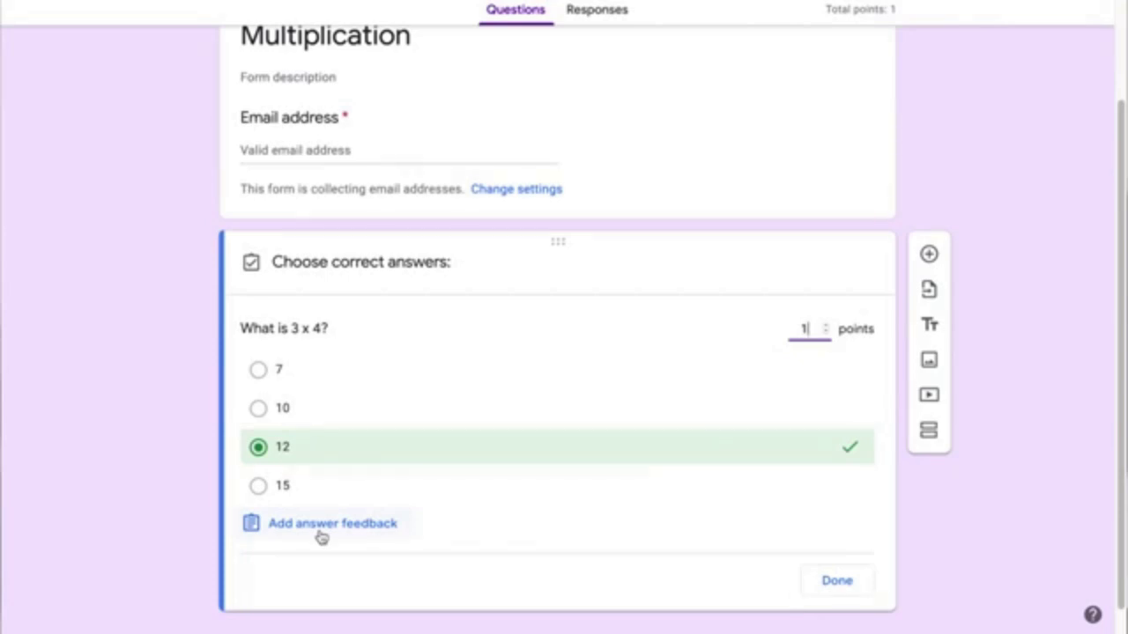
pyautogui.click(837, 583)
# Step: Make the "What is 3 x 4?" question required
pyautogui.click(928, 234)
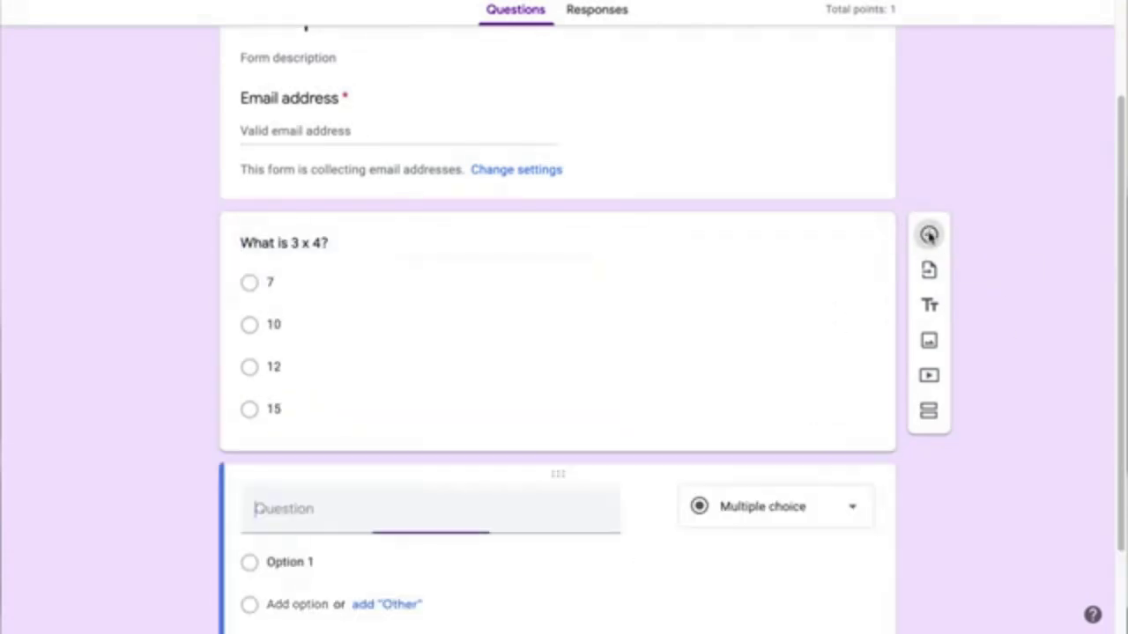
pyautogui.click(875, 383)
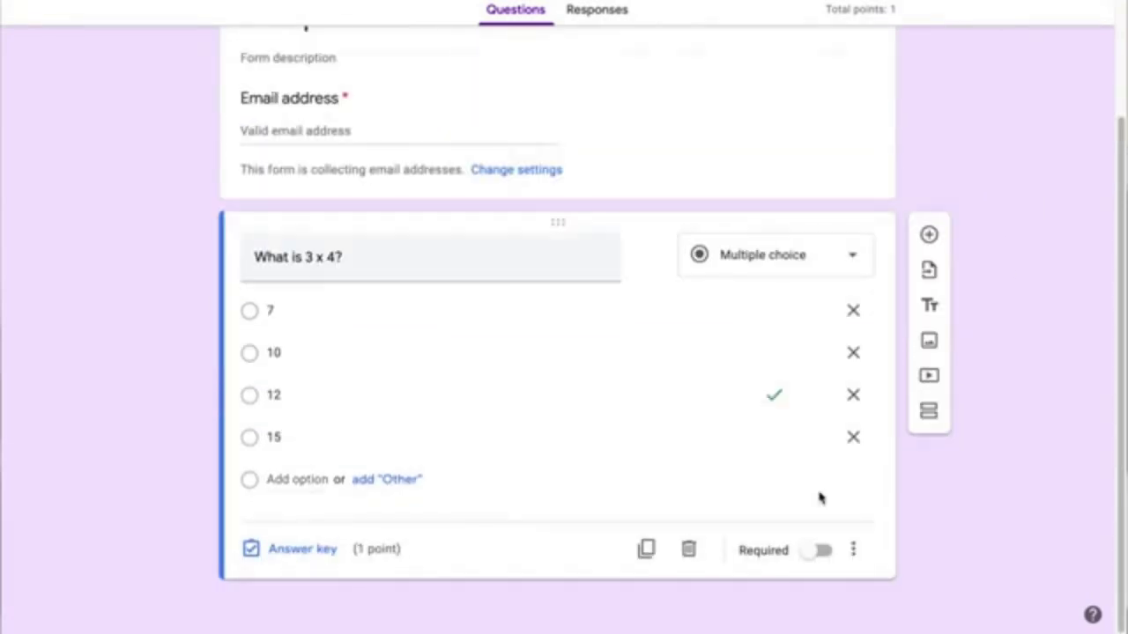
pyautogui.click(818, 560)
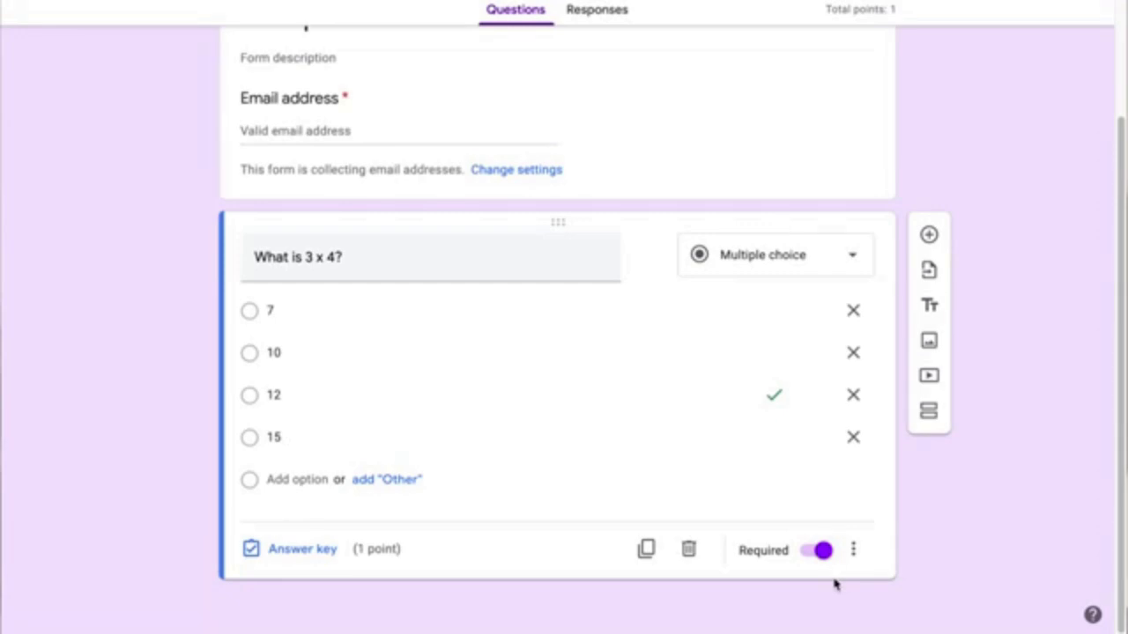
# Step: Duplicate the "What is 3 x 4?" question and change the copy's text to "What is 6 x 7?"
pyautogui.click(647, 550)
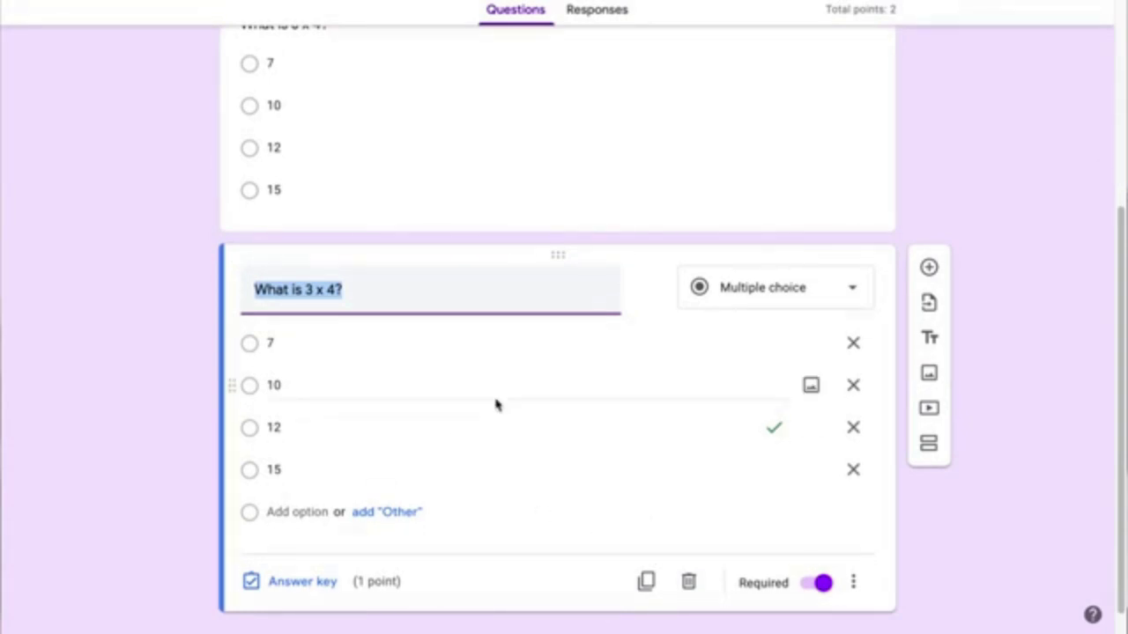
pyautogui.click(307, 289)
pyautogui.press('BackSpace')
pyautogui.write('6')
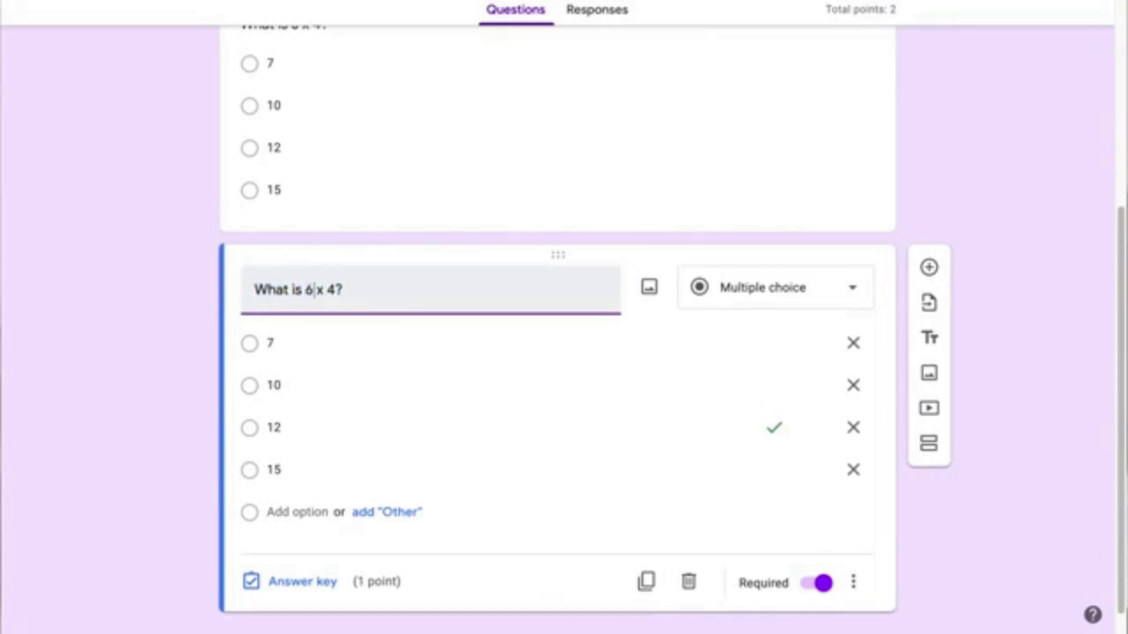
pyautogui.doubleClick(335, 289)
pyautogui.write('7')
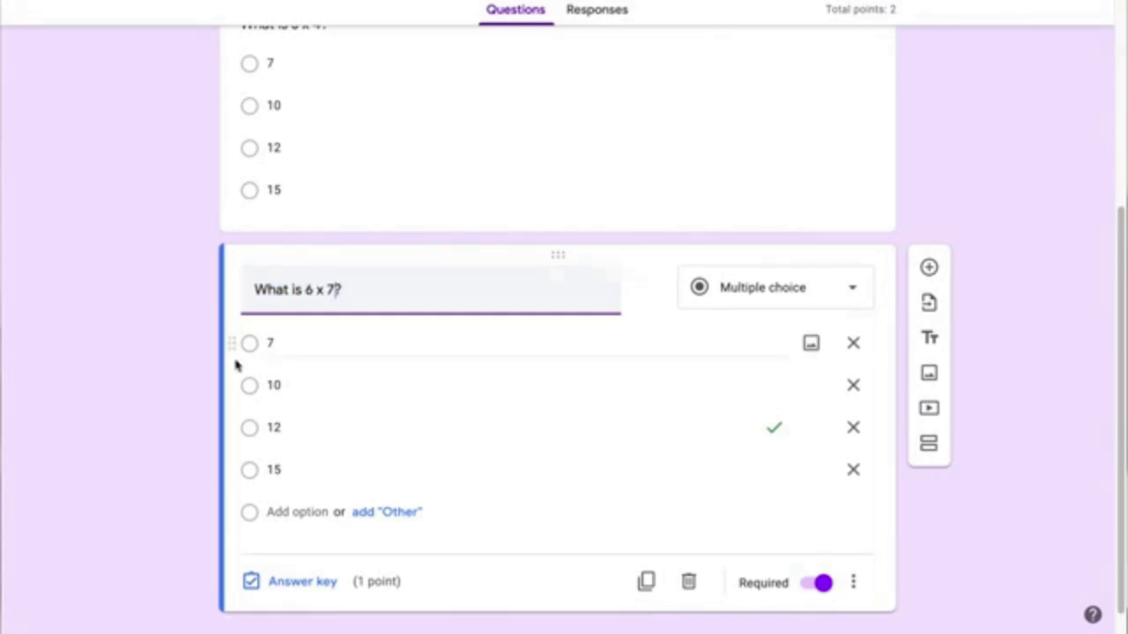
# Step: Replace the four answer options of "What is 6 x 7?" with 13, 42, 45 and 36
pyautogui.click(278, 342)
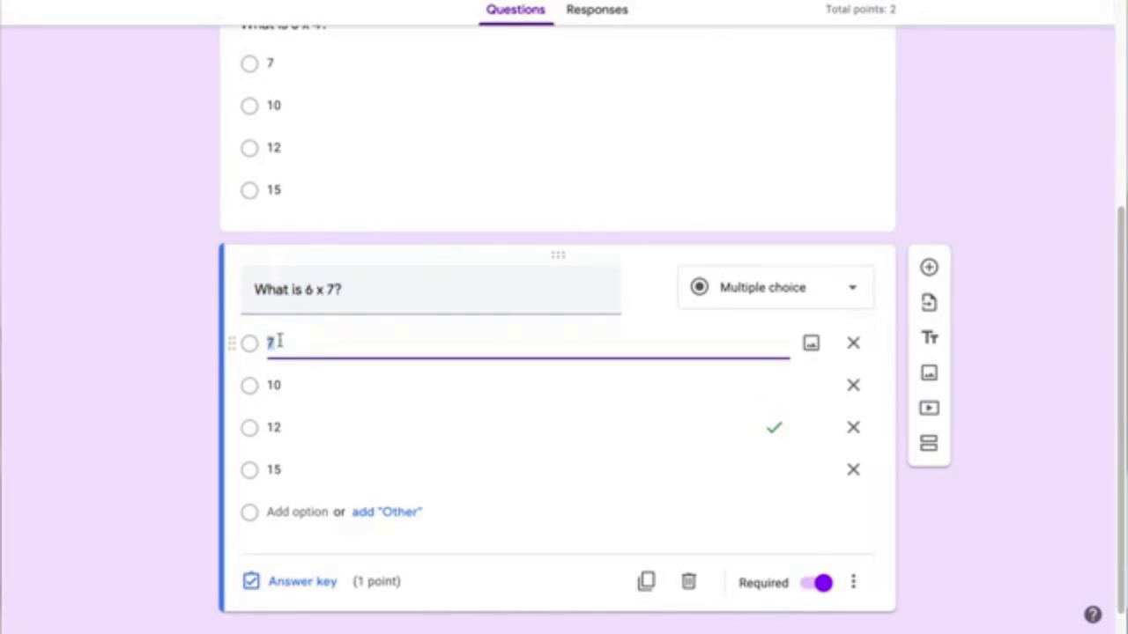
pyautogui.write('13')
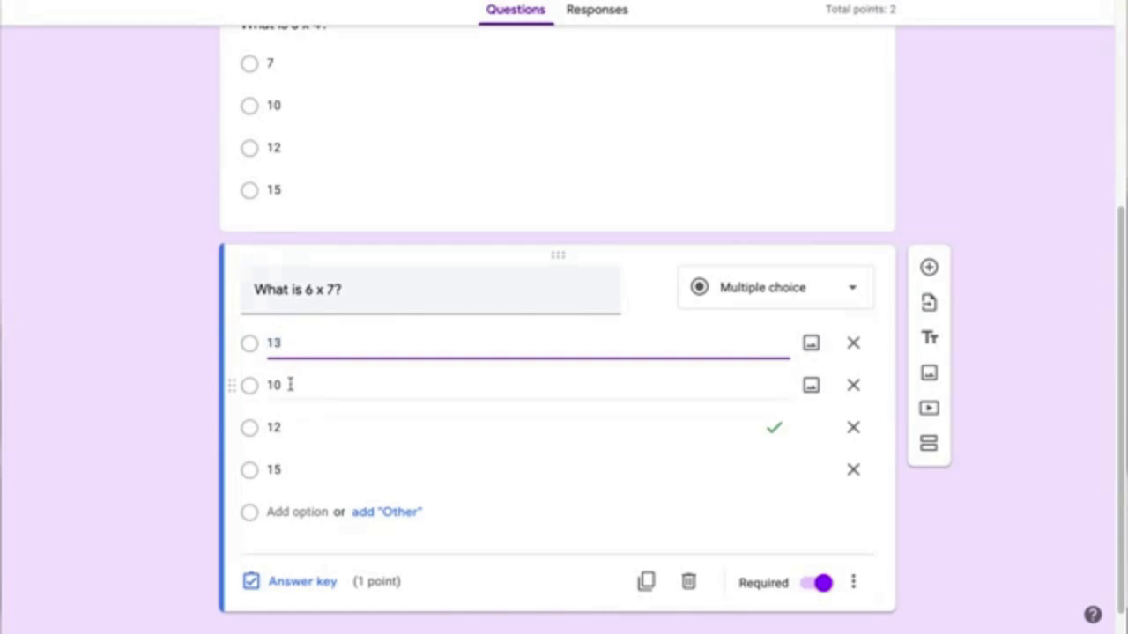
pyautogui.click(290, 384)
pyautogui.write('42')
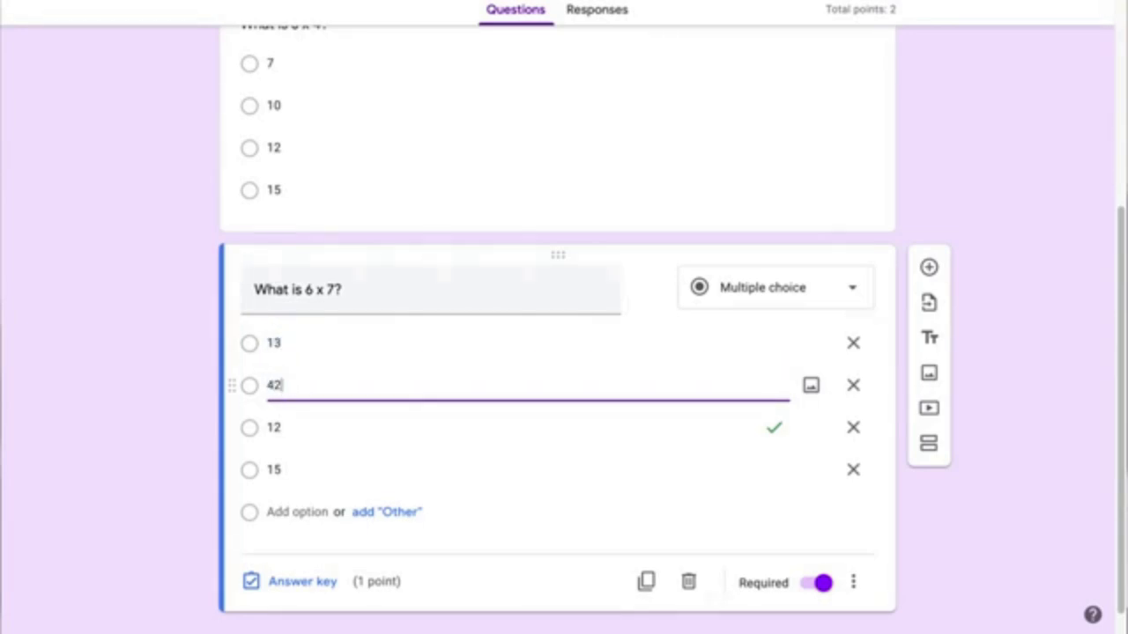
pyautogui.click(283, 427)
pyautogui.write('45')
pyautogui.click(285, 469)
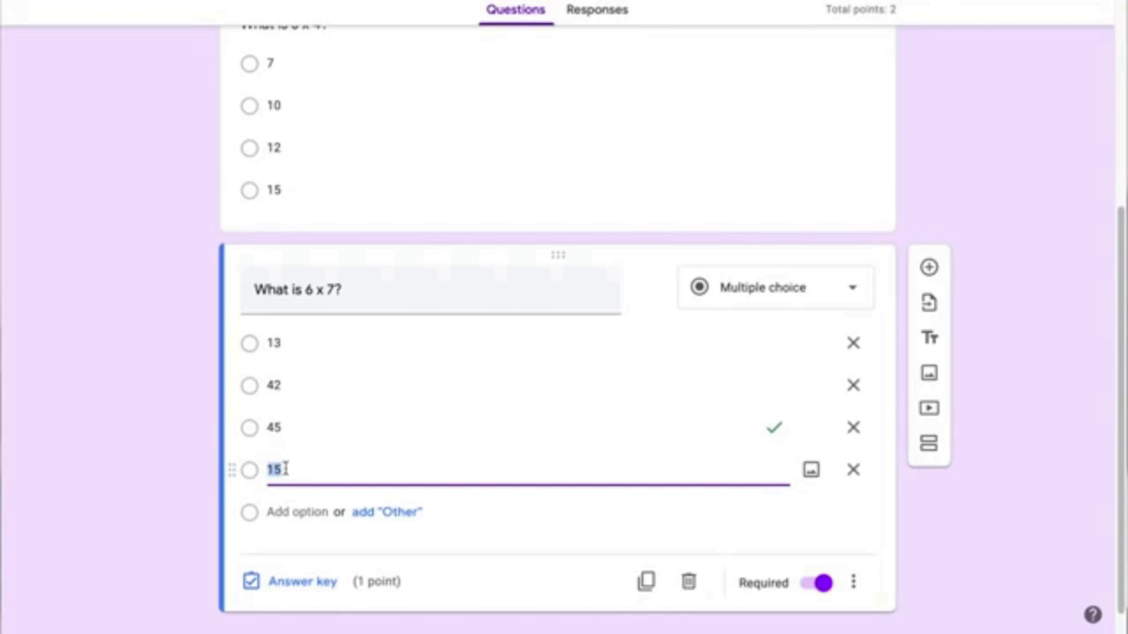
pyautogui.write('36')
# Step: Make 42 the only correct answer in the answer key for "What is 6 x 7?"
pyautogui.click(287, 581)
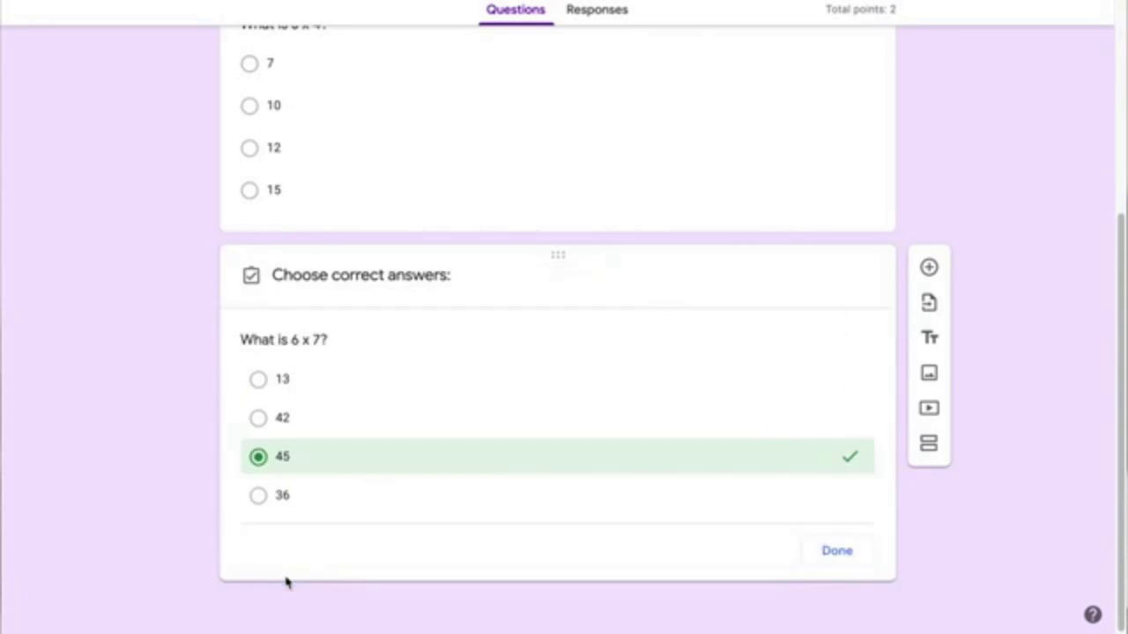
pyautogui.click(258, 423)
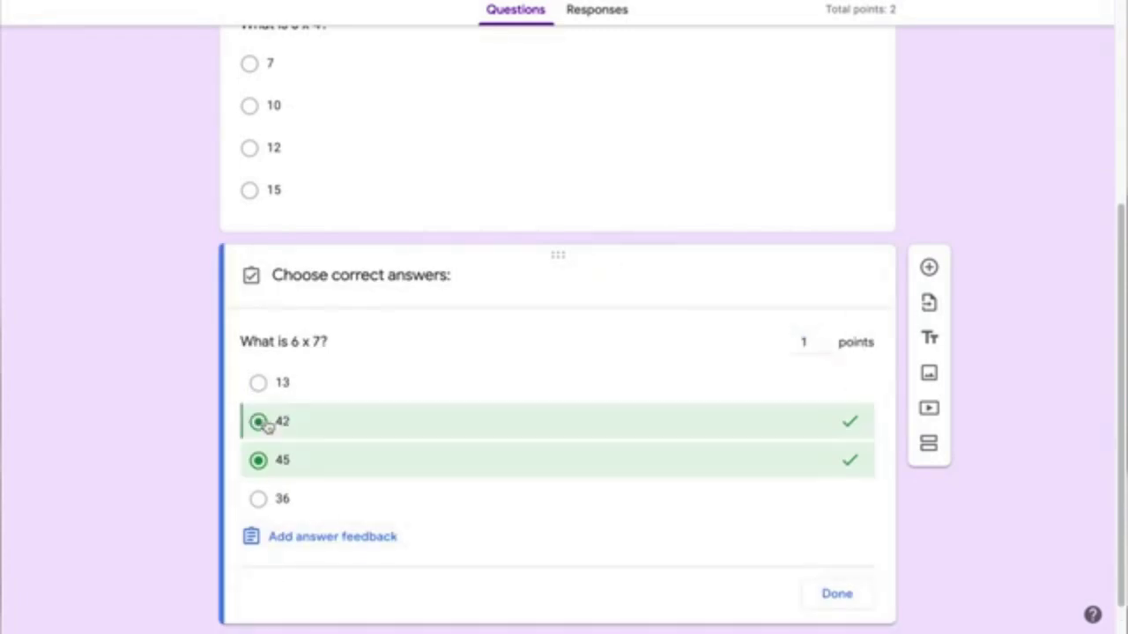
pyautogui.click(833, 471)
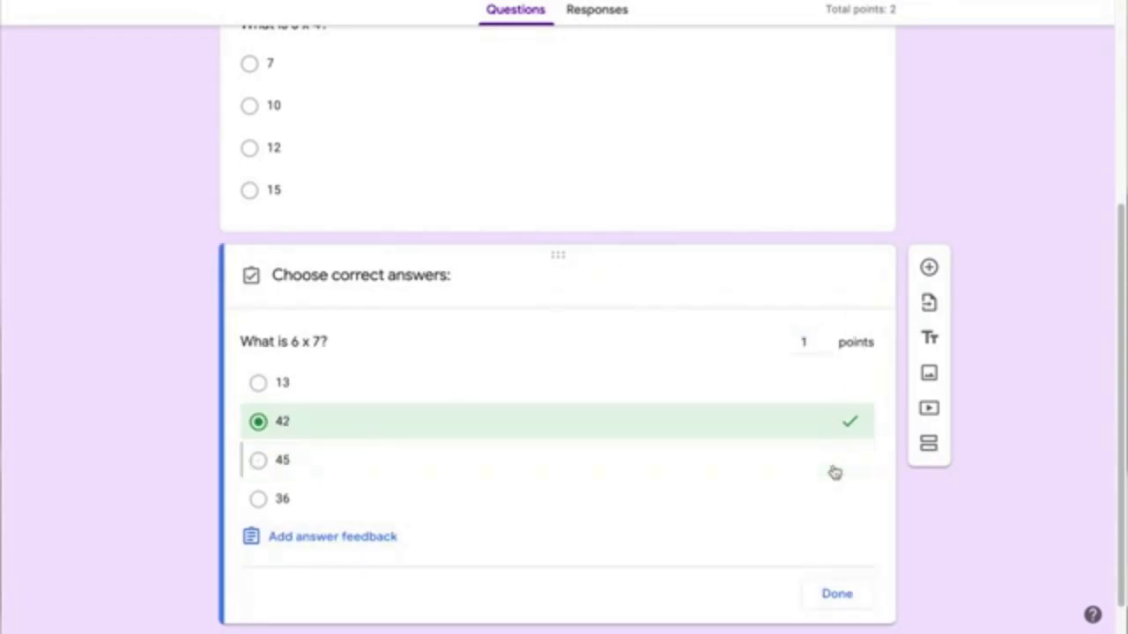
pyautogui.click(844, 597)
# Step: Add a third question of the Checkboxes type with the text "True or False: 2 x 10 is 12"
pyautogui.click(928, 236)
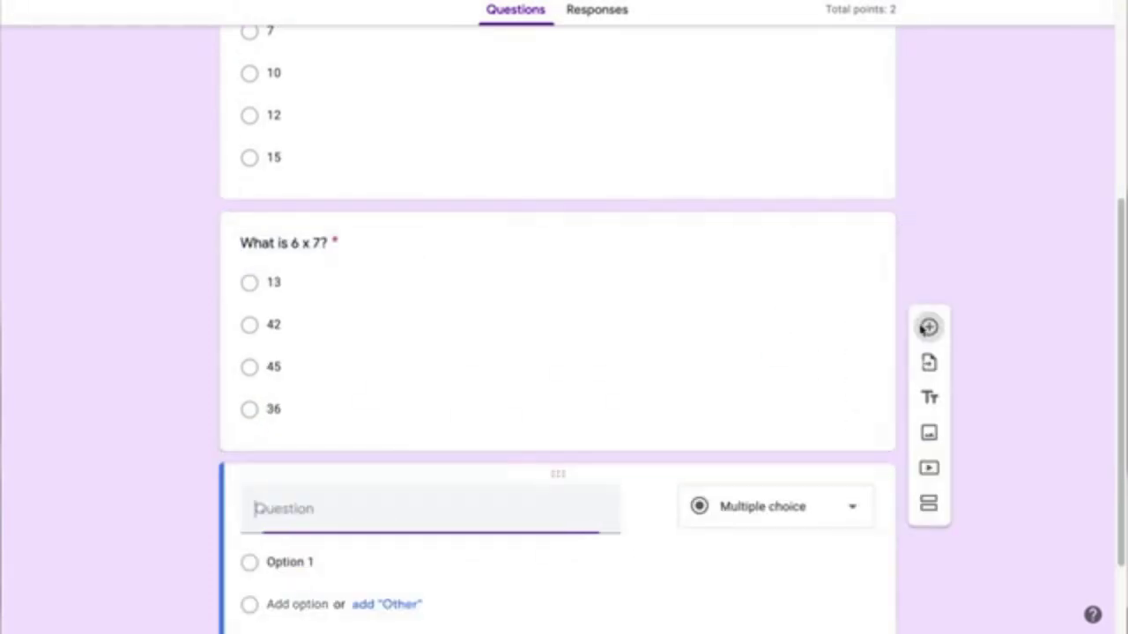
pyautogui.click(818, 382)
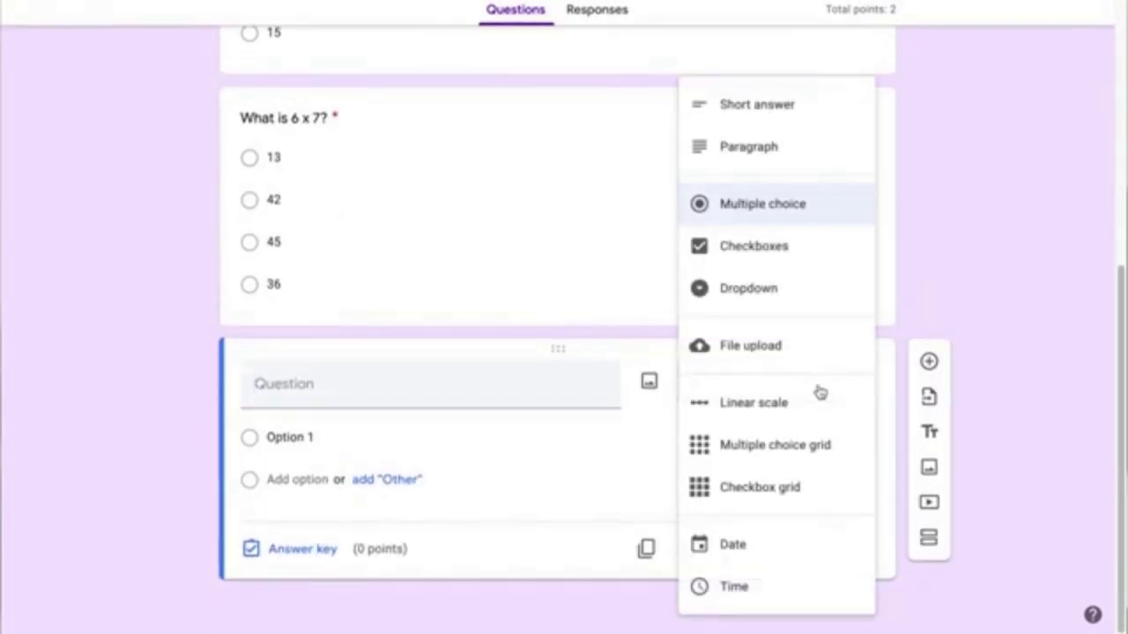
pyautogui.click(749, 252)
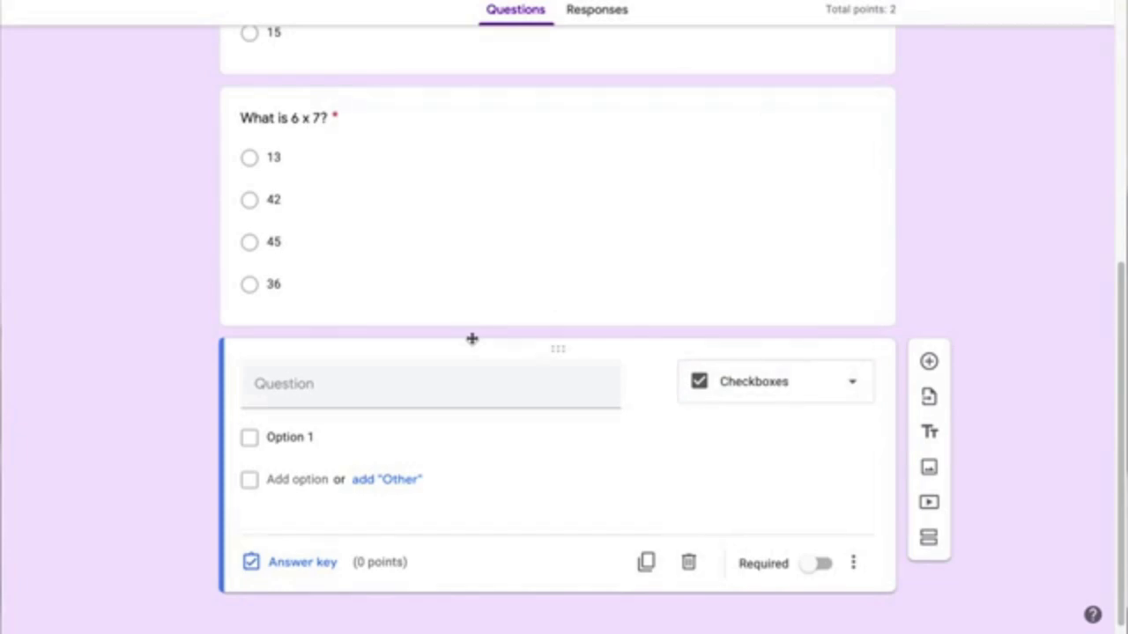
pyautogui.click(358, 386)
pyautogui.write('True ')
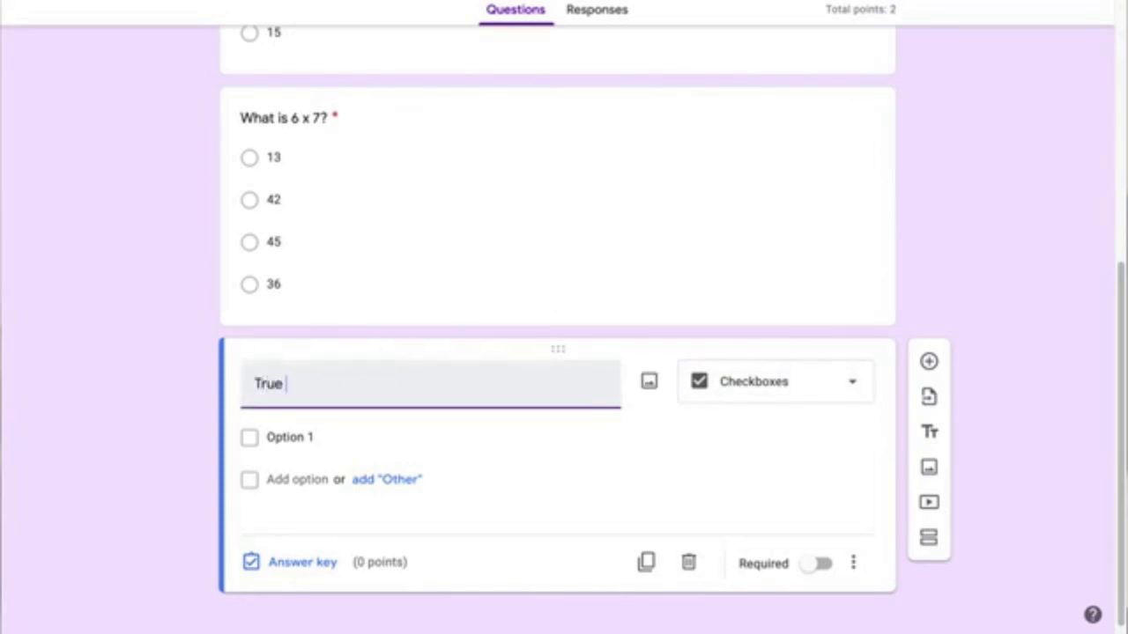
pyautogui.write('or False: 2 x 10 is 12')
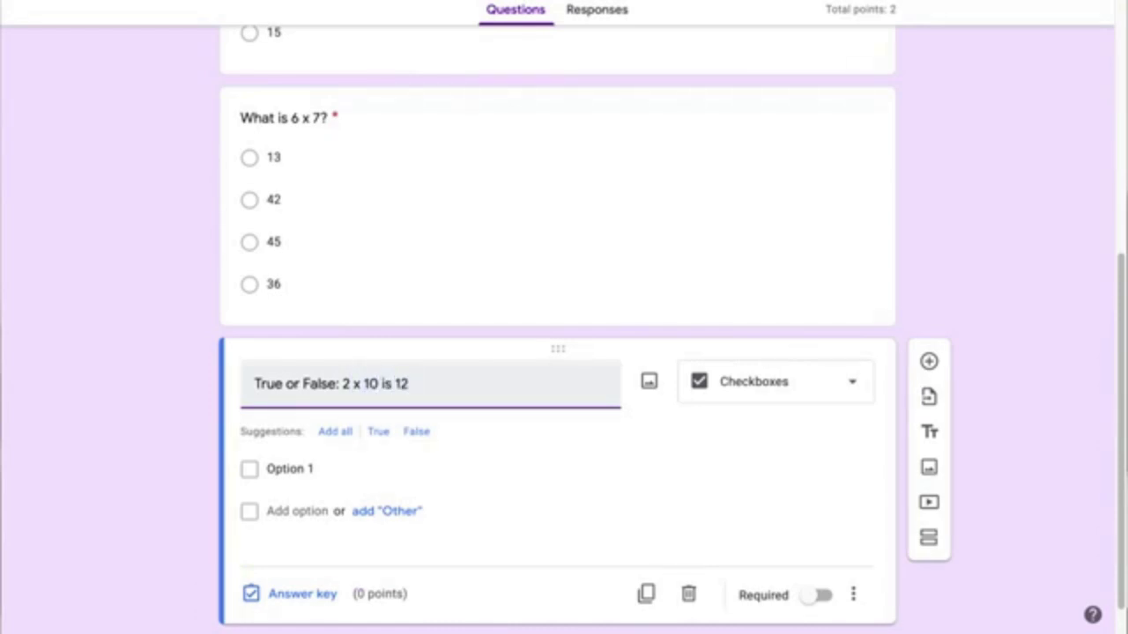
# Step: Add the suggested True and False options to the third question and mark False as the correct answer
pyautogui.click(336, 431)
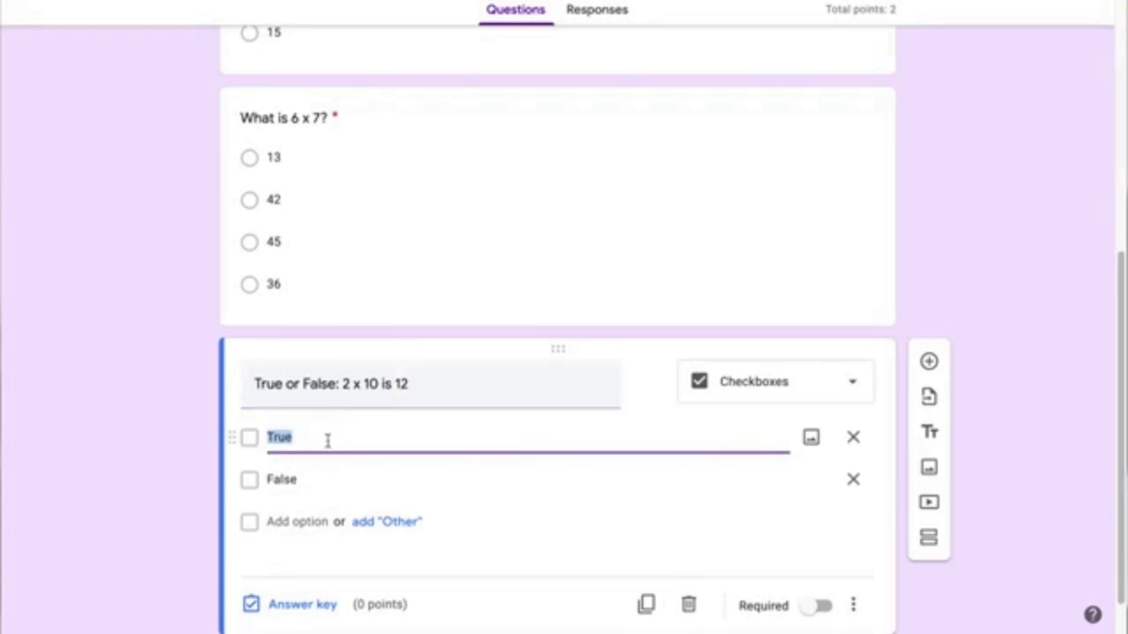
pyautogui.scroll(-1, 327, 511)
pyautogui.click(302, 549)
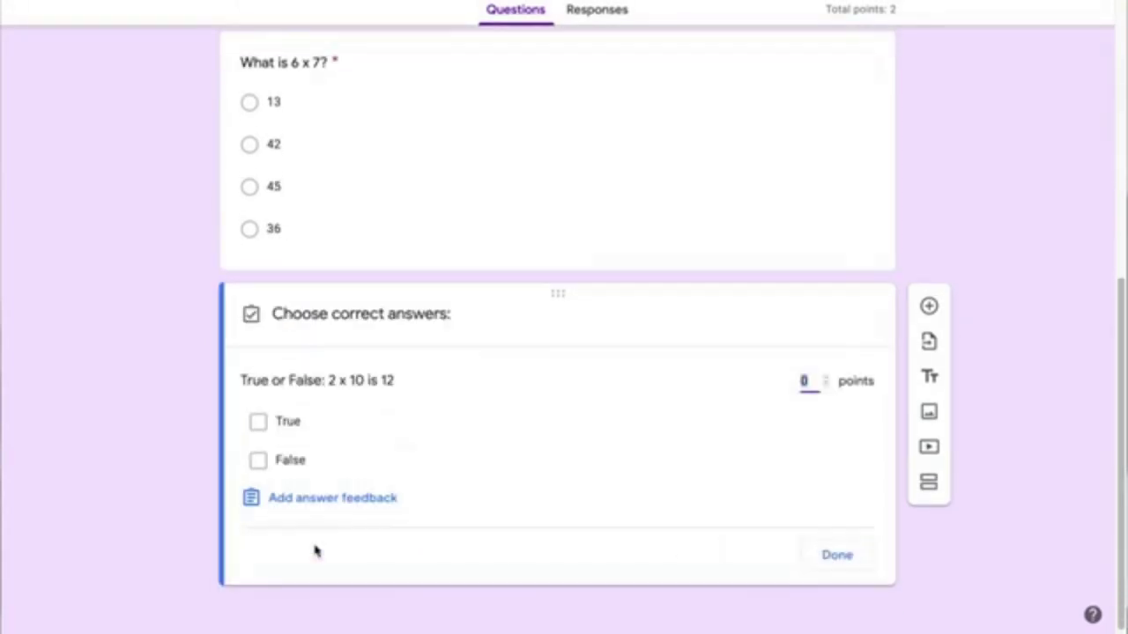
pyautogui.click(259, 462)
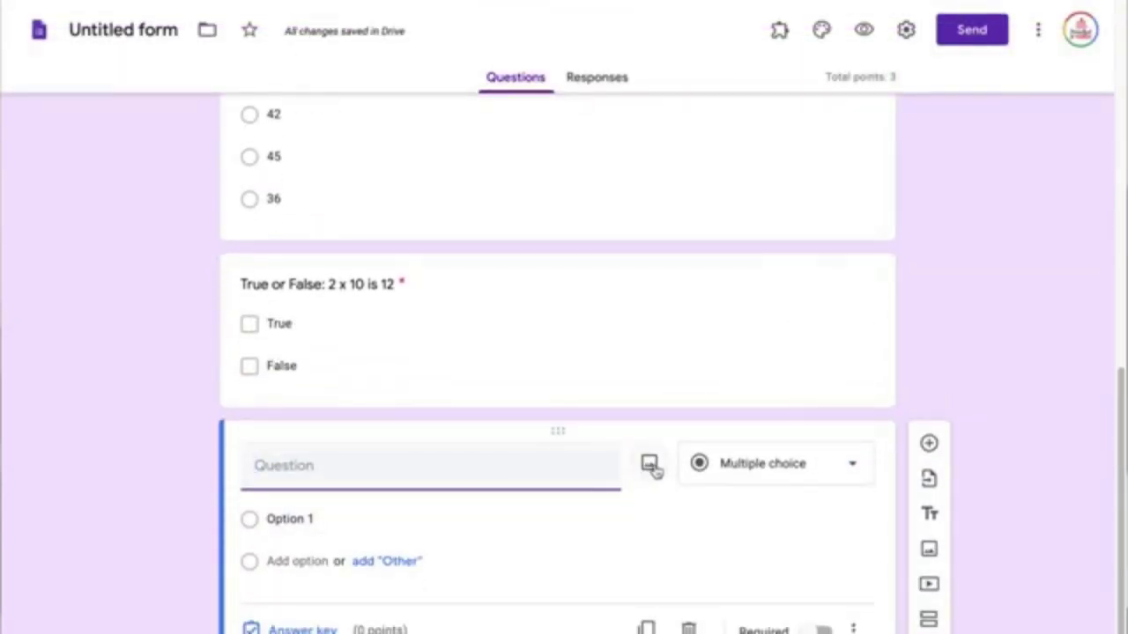
# Step: Upload Array.png from the Downloads folder as the image of the new blank question
pyautogui.click(650, 465)
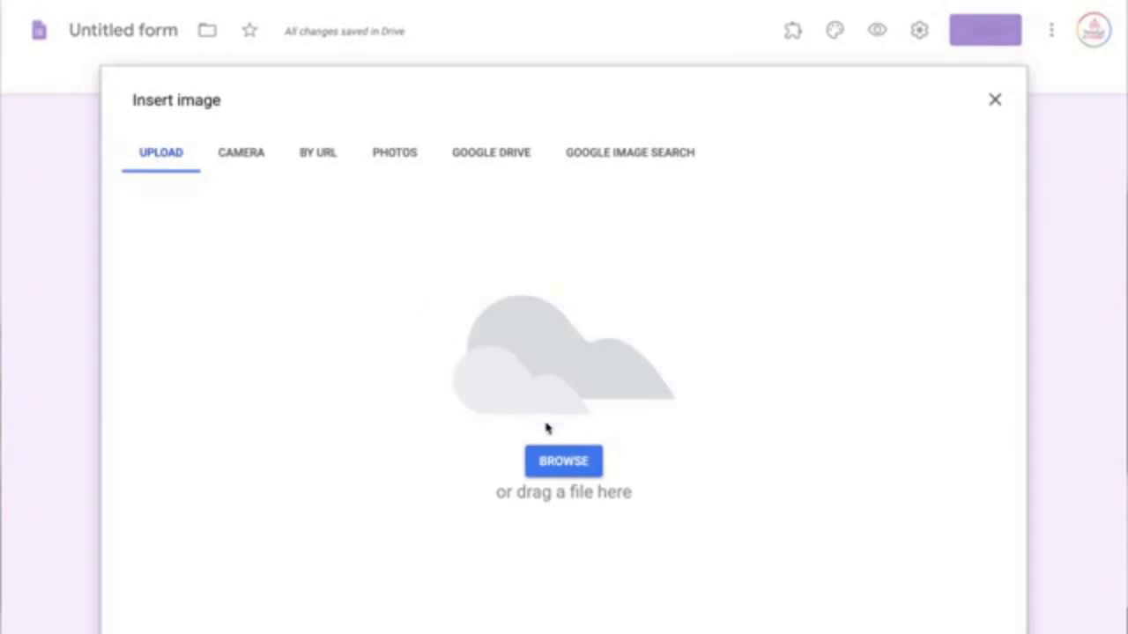
pyautogui.click(558, 464)
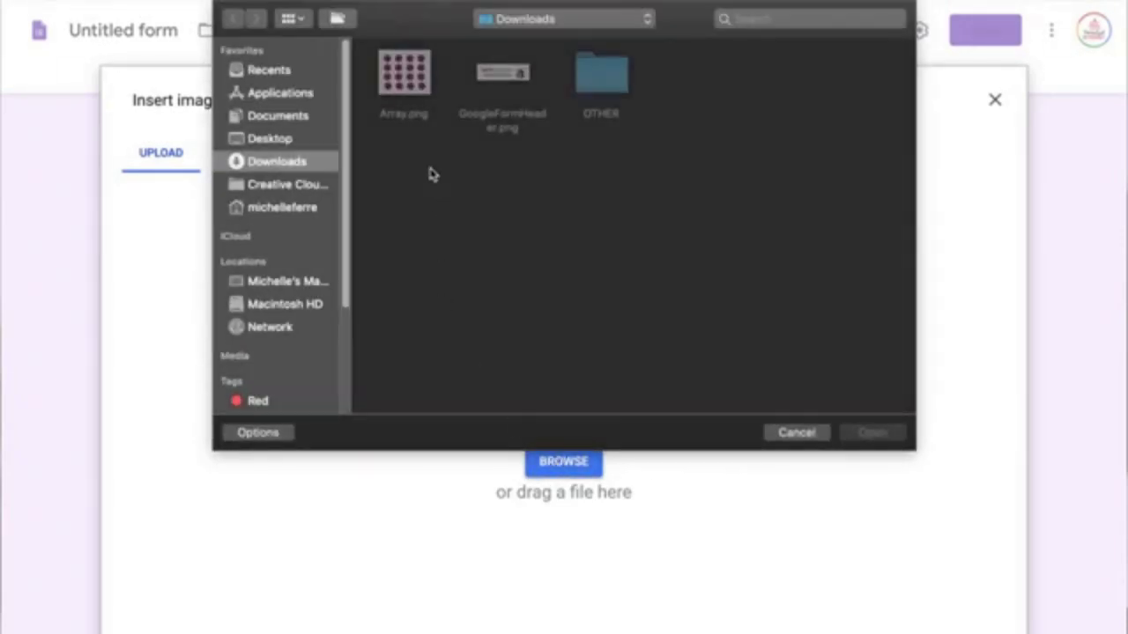
pyautogui.click(405, 80)
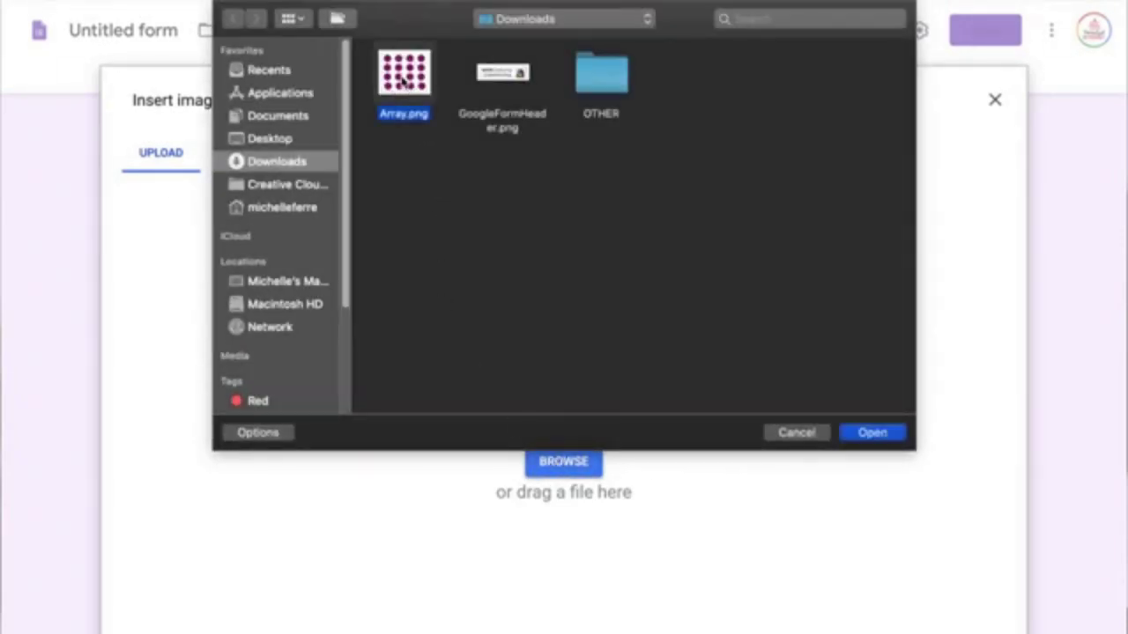
pyautogui.click(872, 433)
# Step: Enter "What multiplication equation is represented by this array?" as the text of the image question
pyautogui.scroll(-3, 879, 366)
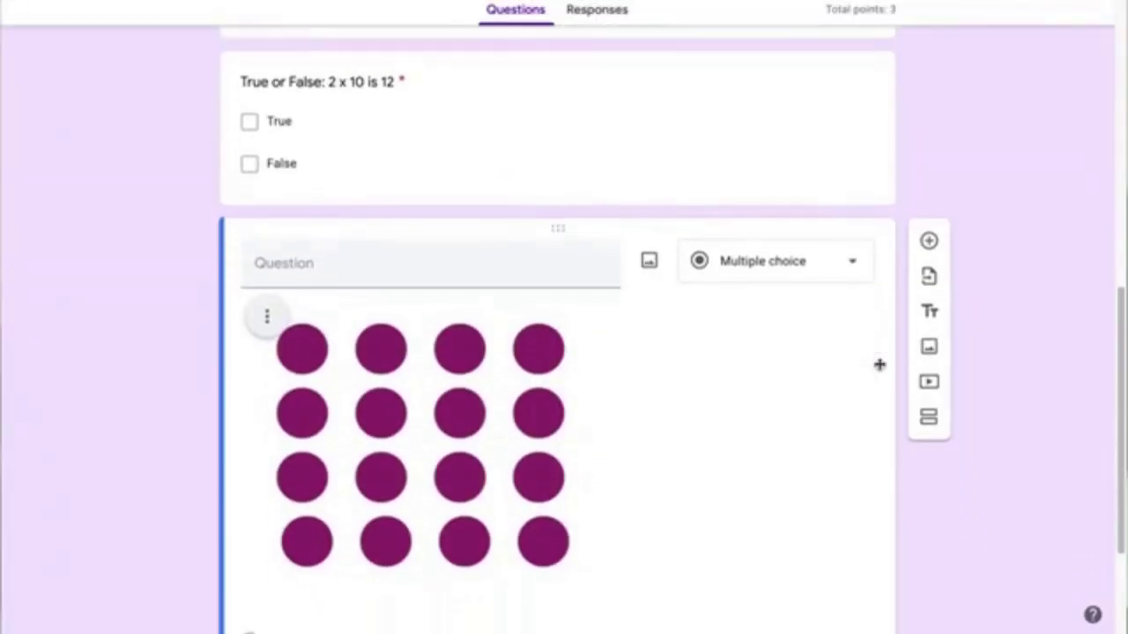
pyautogui.scroll(-1, 879, 370)
pyautogui.click(374, 143)
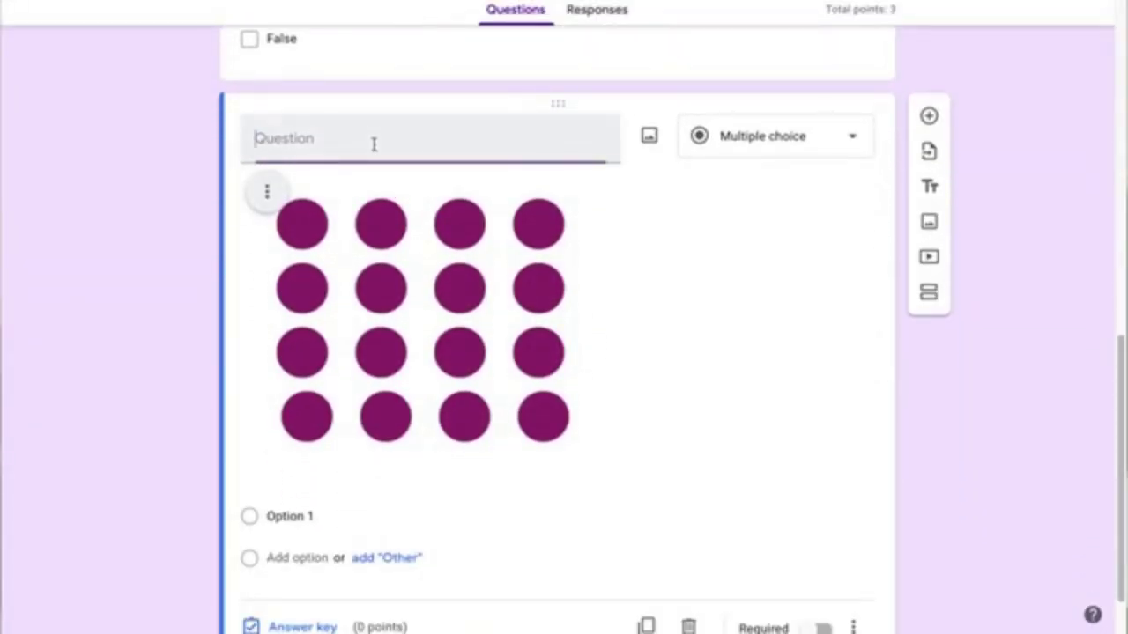
pyautogui.write('What mul')
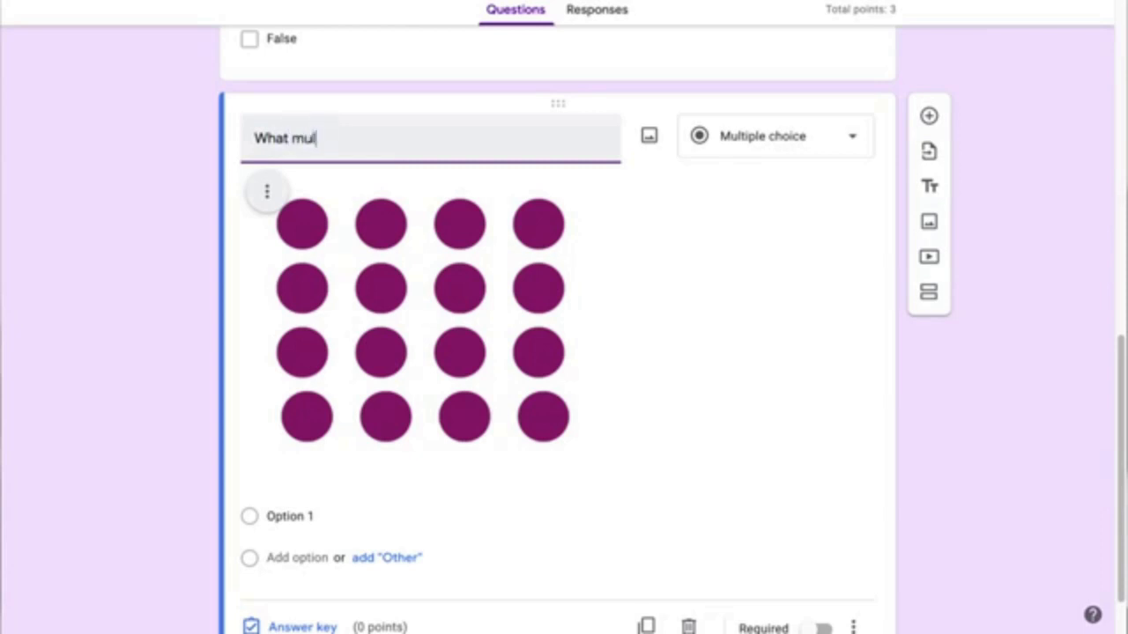
pyautogui.write('tiplication equation is re')
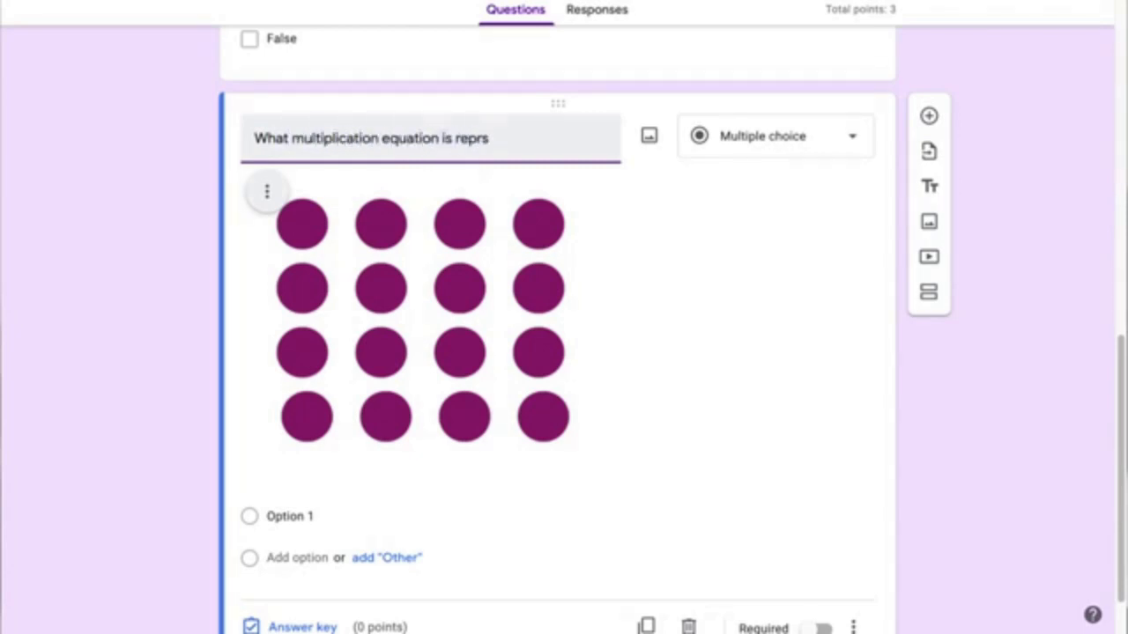
pyautogui.write('presented by thi')
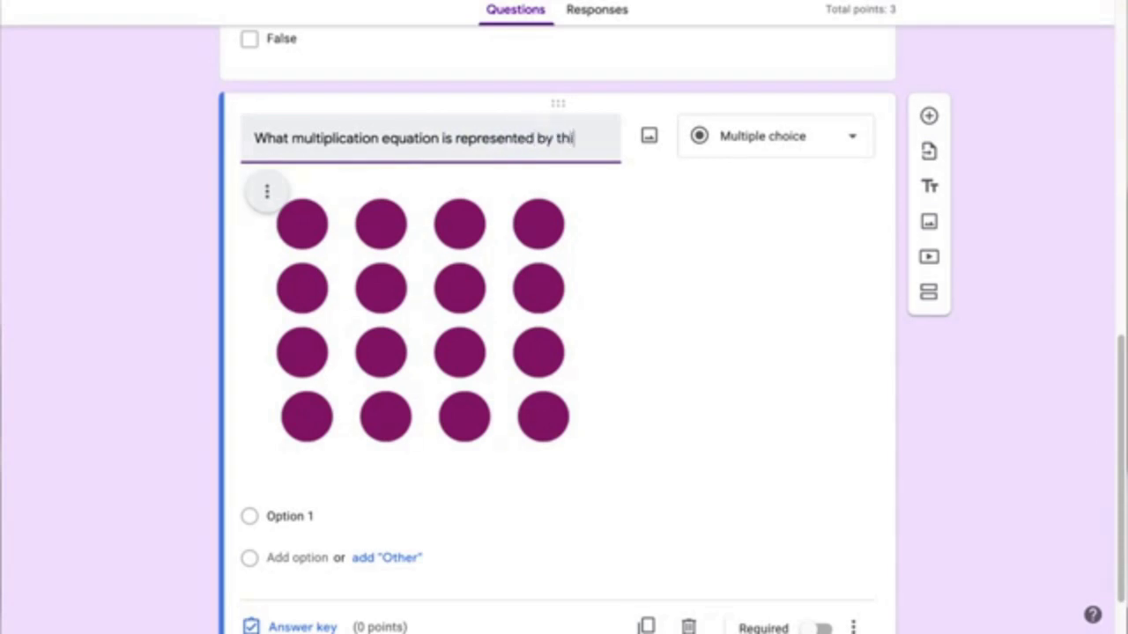
pyautogui.write('s array?')
# Step: Enter the answer options 4 x 3 = 12, 4 x 8 = 32, 4 x 5 = 20 and 4 x 4 = 16 for the array question
pyautogui.scroll(-1, 846, 343)
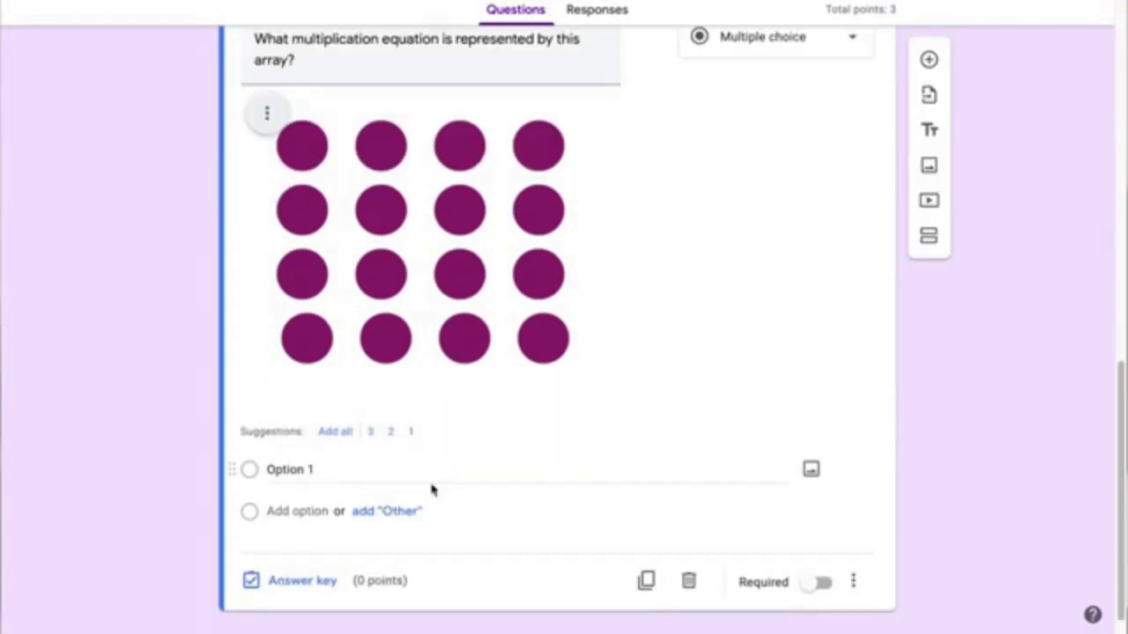
pyautogui.click(315, 470)
pyautogui.write('4')
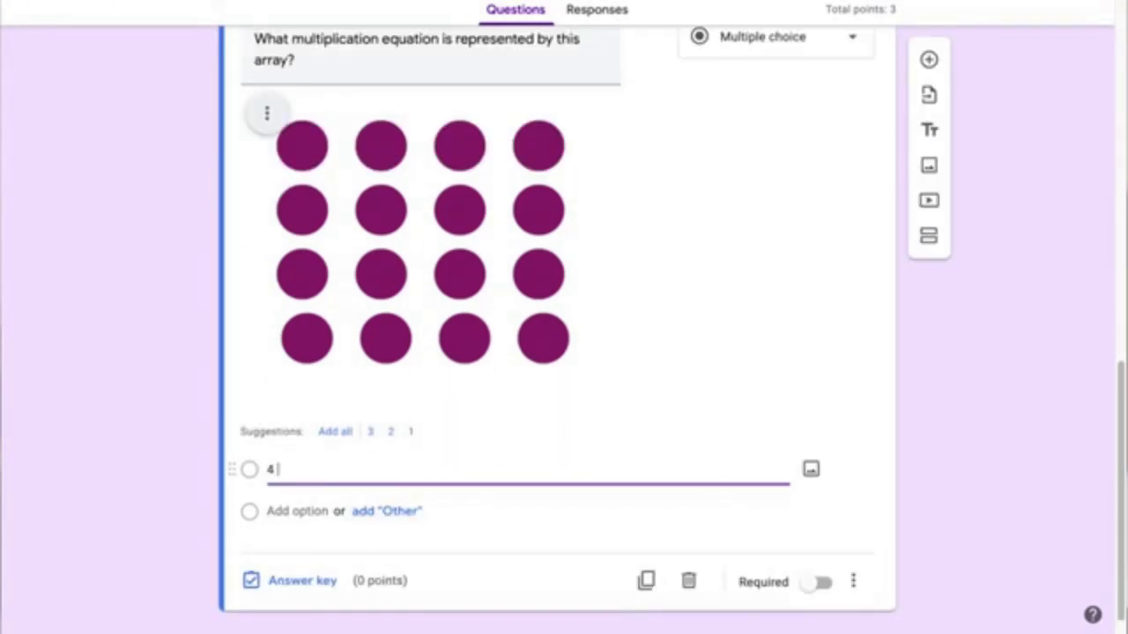
pyautogui.write(' x 3 = 12')
pyautogui.click(299, 512)
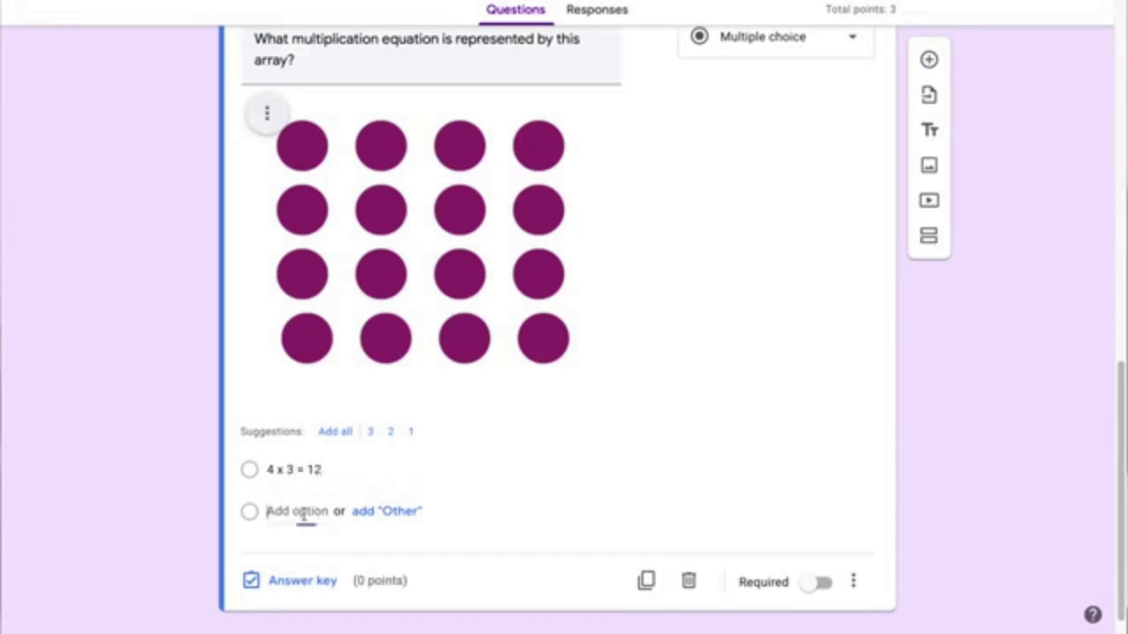
pyautogui.write('4 x 8')
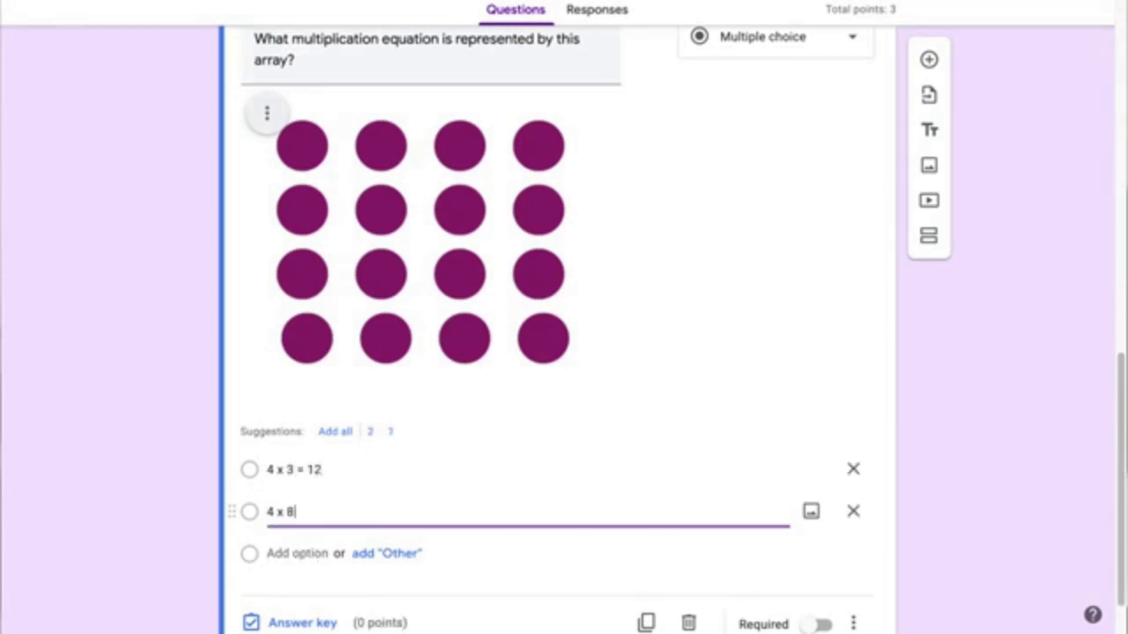
pyautogui.write(' = 32')
pyautogui.click(300, 553)
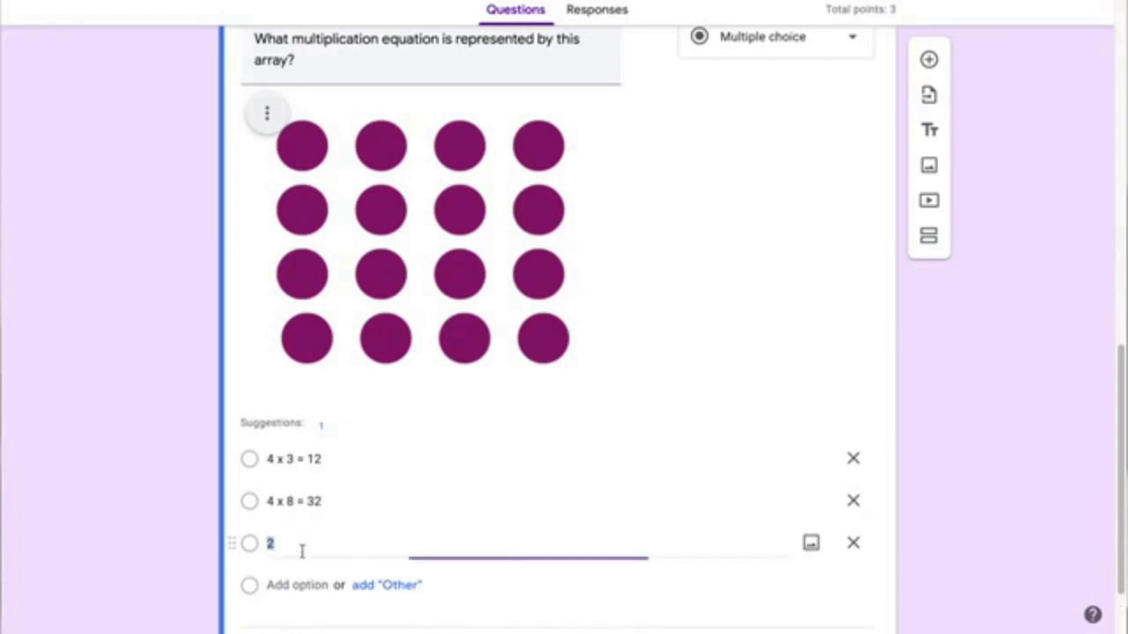
pyautogui.write('4 x 5 = 20')
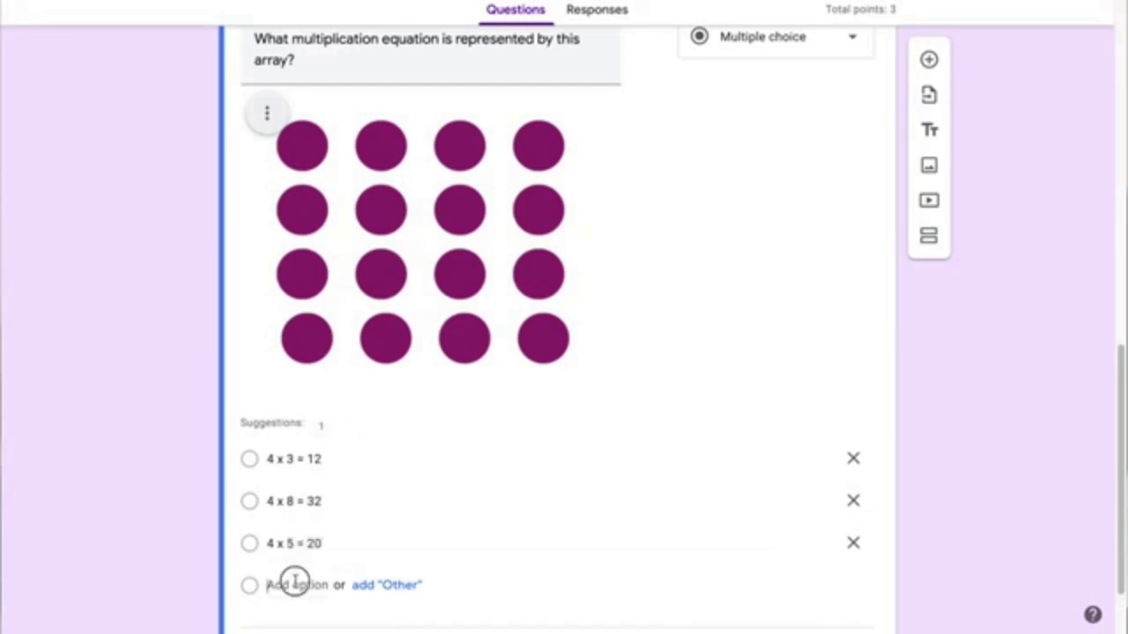
pyautogui.click(295, 585)
pyautogui.write('4 x 4 =')
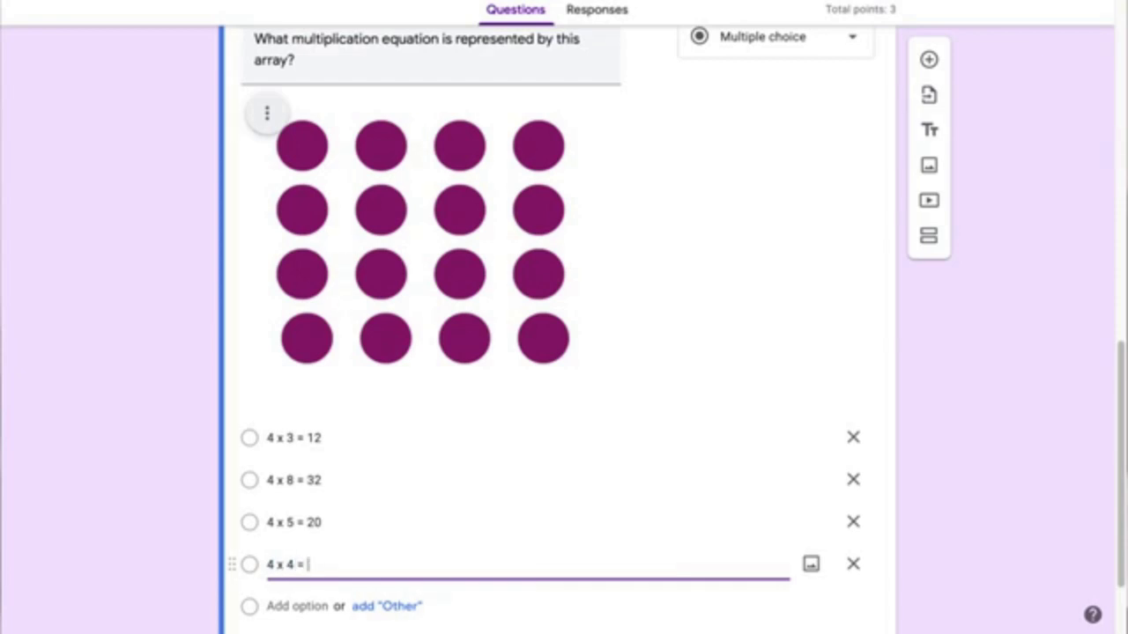
pyautogui.write(' 16')
# Step: Set the array question's answer key to 4 x 4 = 16 for 1 point and make the question required
pyautogui.scroll(-2, 375, 563)
pyautogui.click(313, 571)
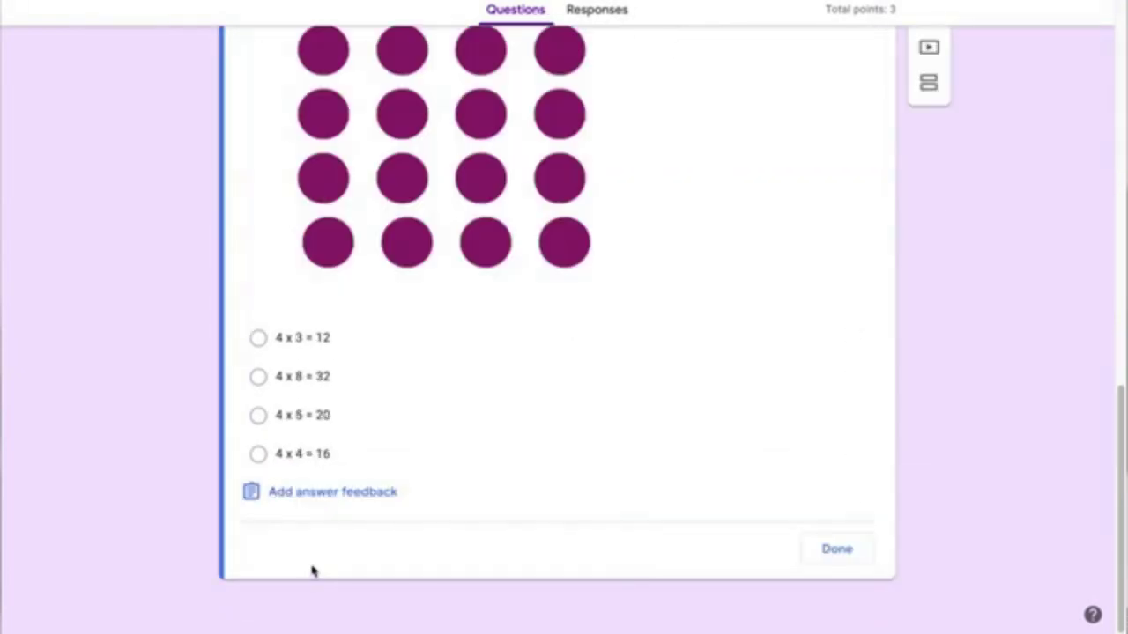
pyautogui.click(260, 459)
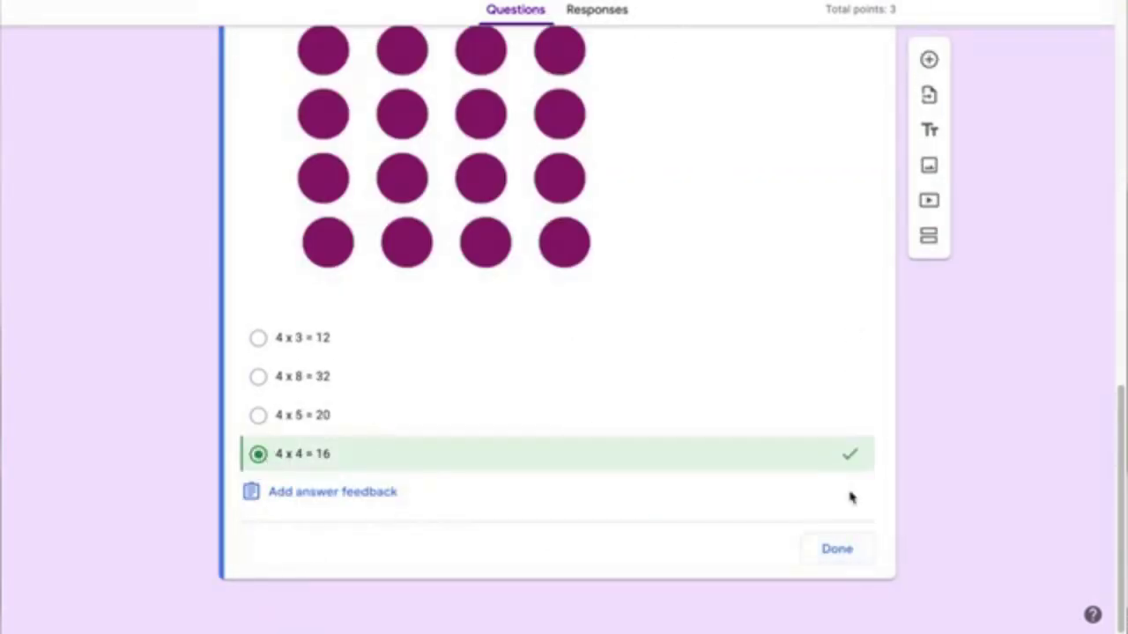
pyautogui.scroll(1, 850, 499)
pyautogui.click(826, 66)
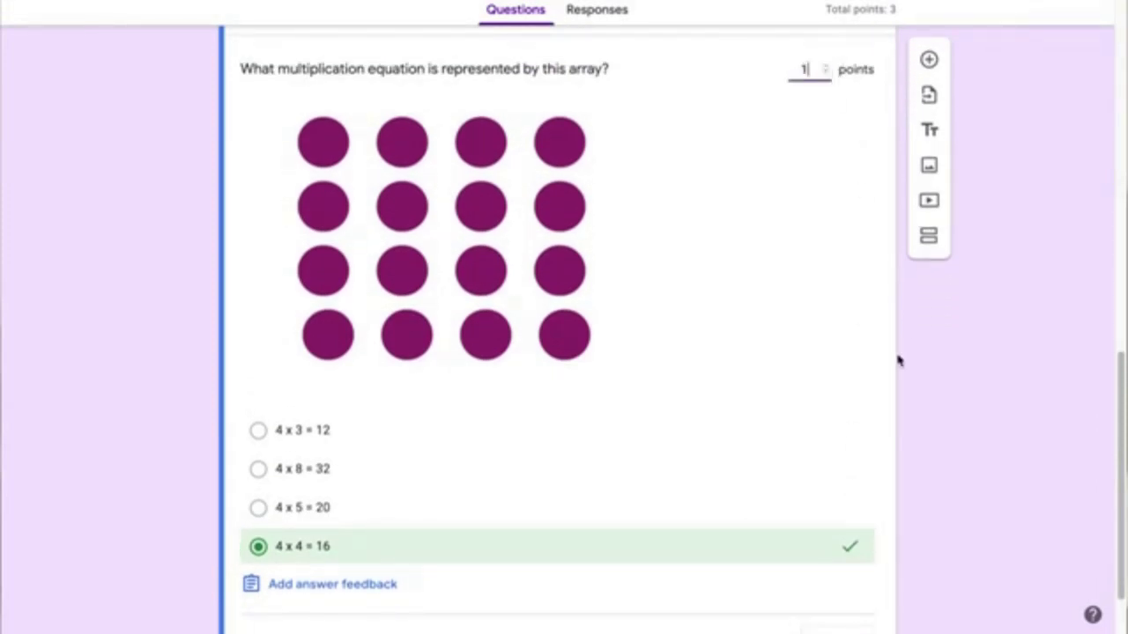
pyautogui.scroll(-1, 898, 360)
pyautogui.click(838, 549)
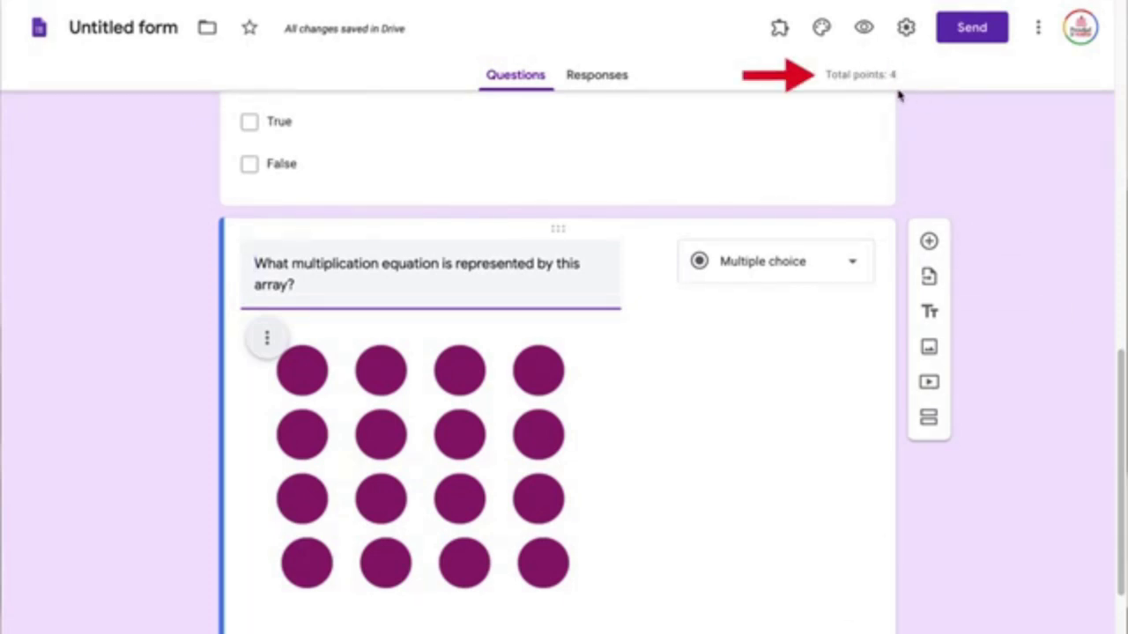
pyautogui.scroll(-4, 787, 285)
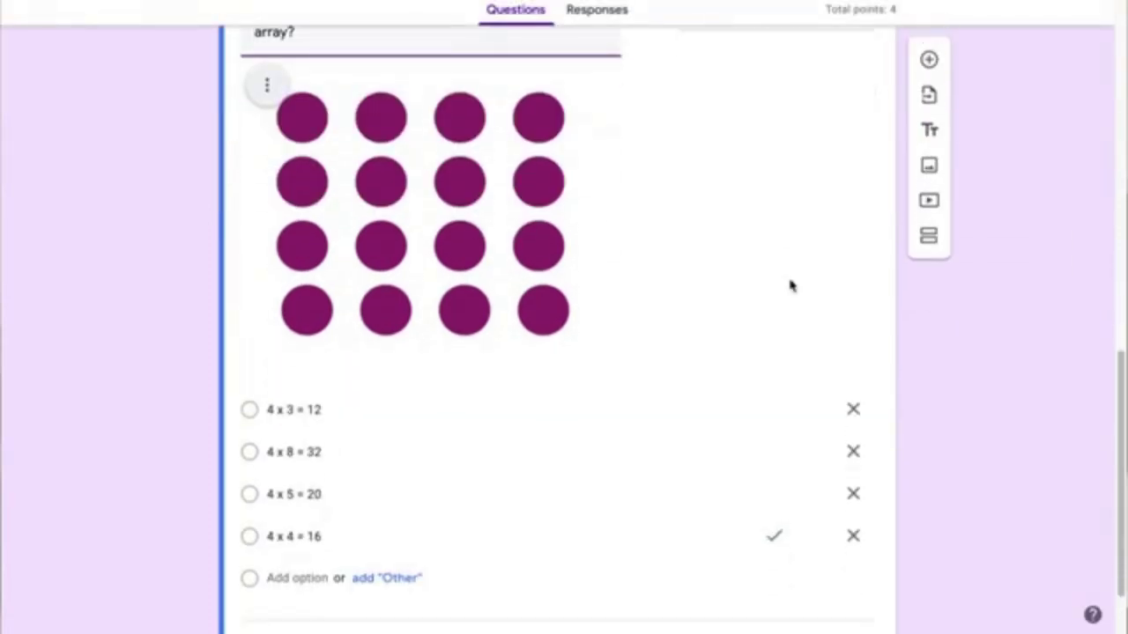
pyautogui.click(815, 549)
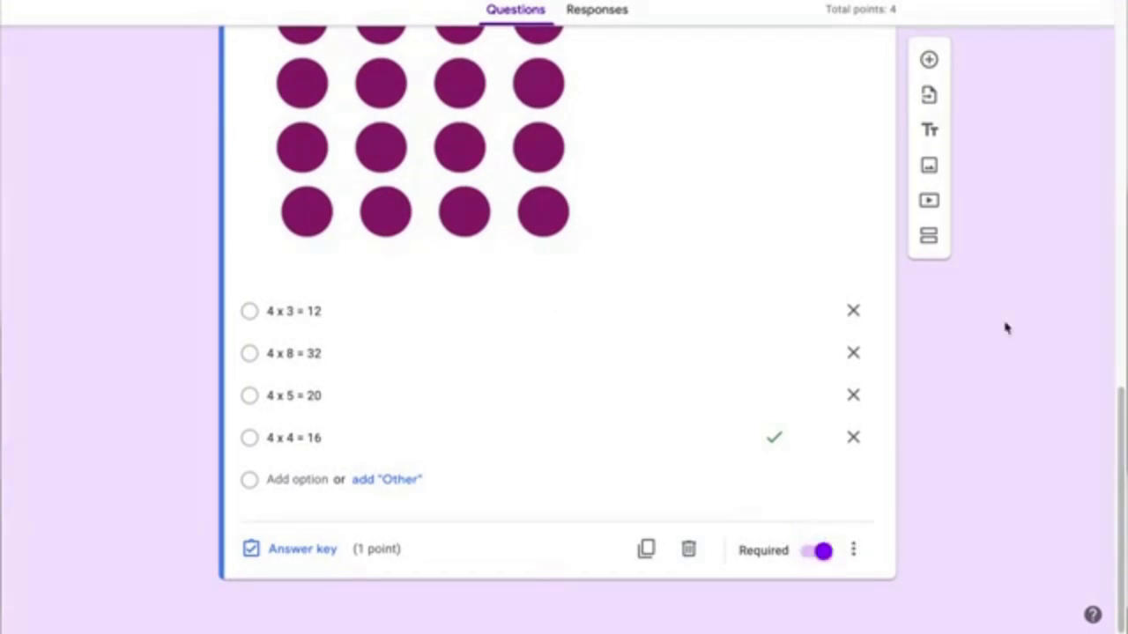
# Step: Add a File upload question with the text "Submit a picture of your work!" below the array question
pyautogui.click(929, 69)
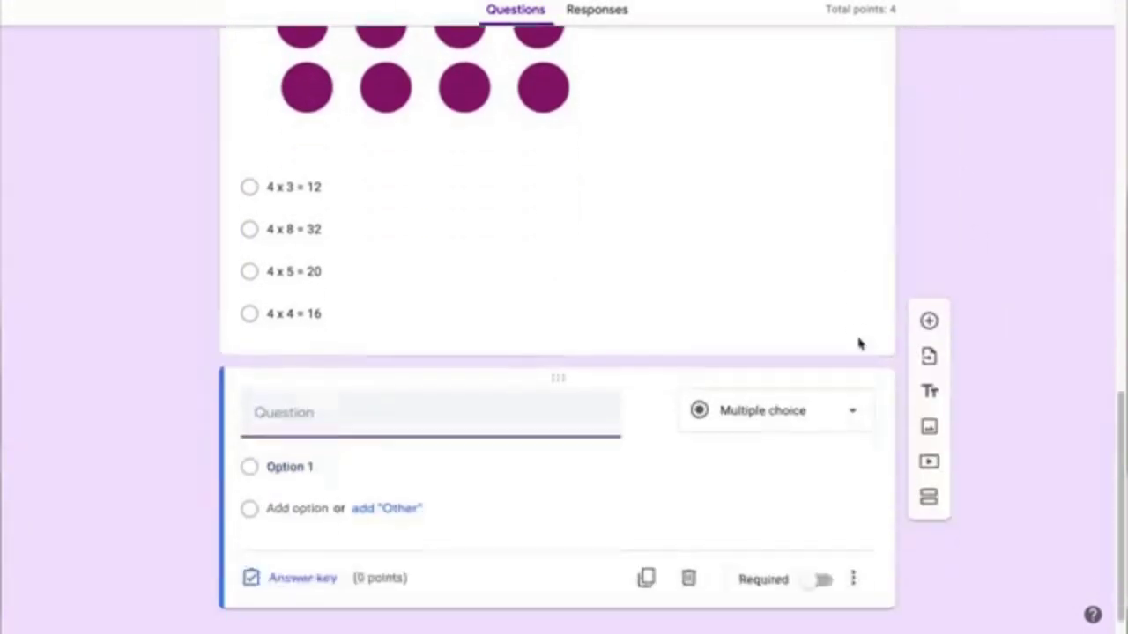
pyautogui.click(843, 392)
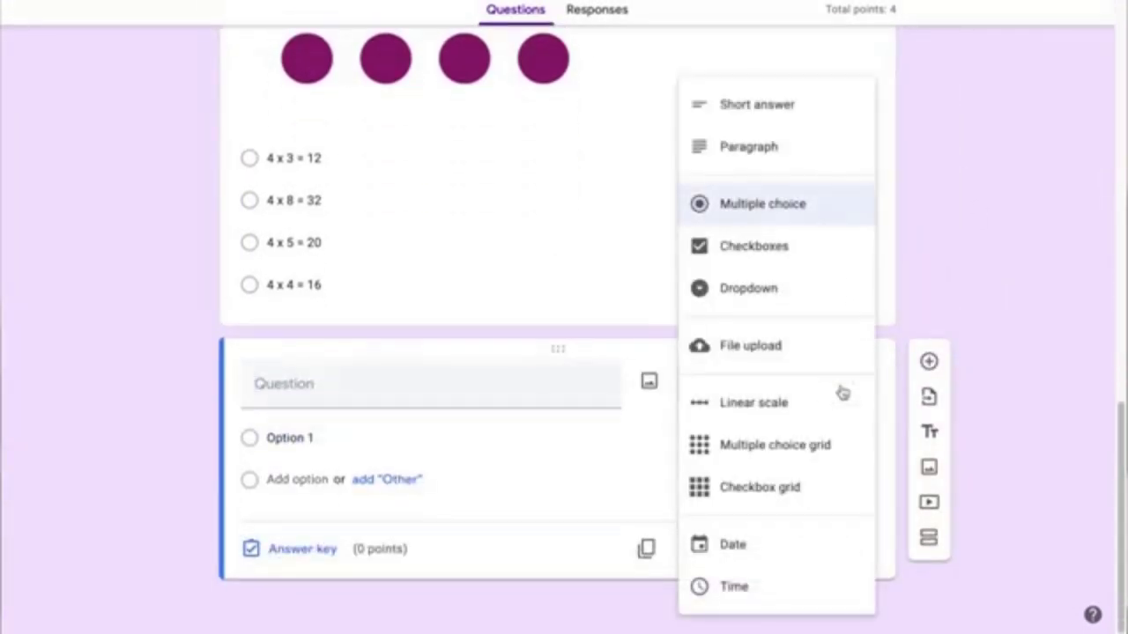
pyautogui.click(783, 348)
pyautogui.click(839, 549)
# Step: Allow only Image and PDF files in the file upload question
pyautogui.click(574, 367)
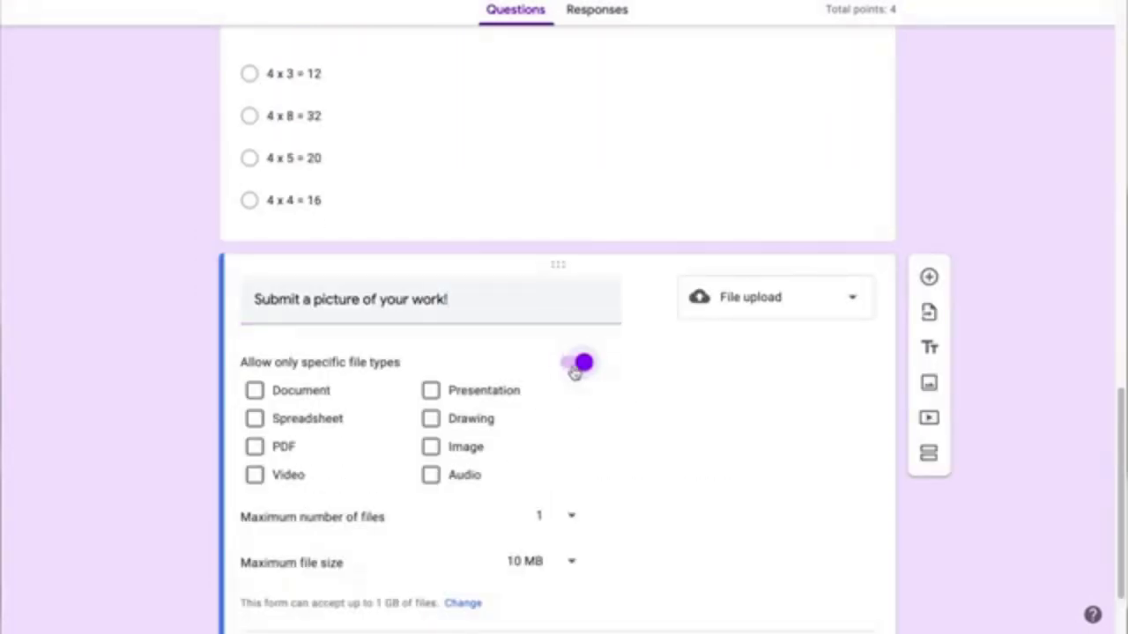
pyautogui.click(432, 449)
pyautogui.click(255, 449)
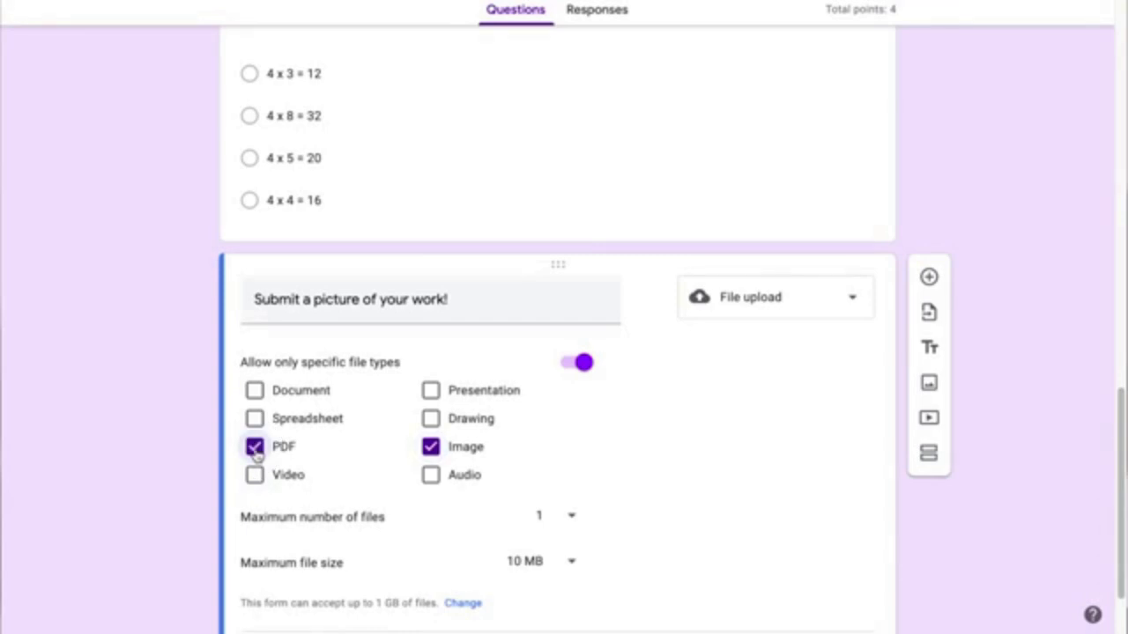
# Step: Set the upload question's maximum number of files to 5 and its maximum file size to 100 MB
pyautogui.scroll(-1, 255, 452)
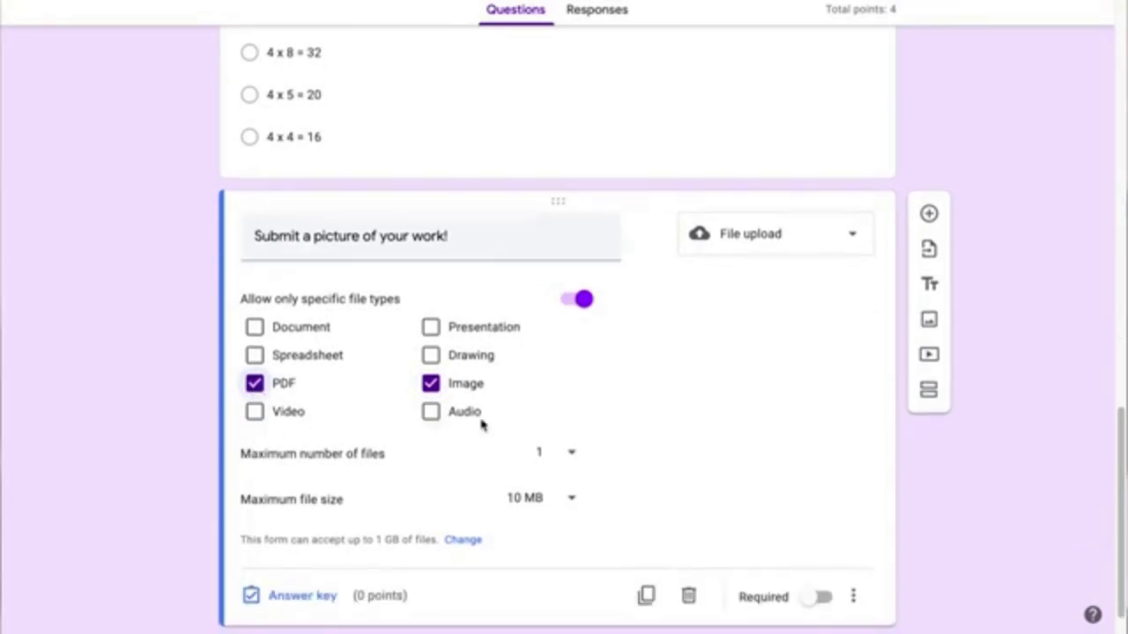
pyautogui.click(540, 451)
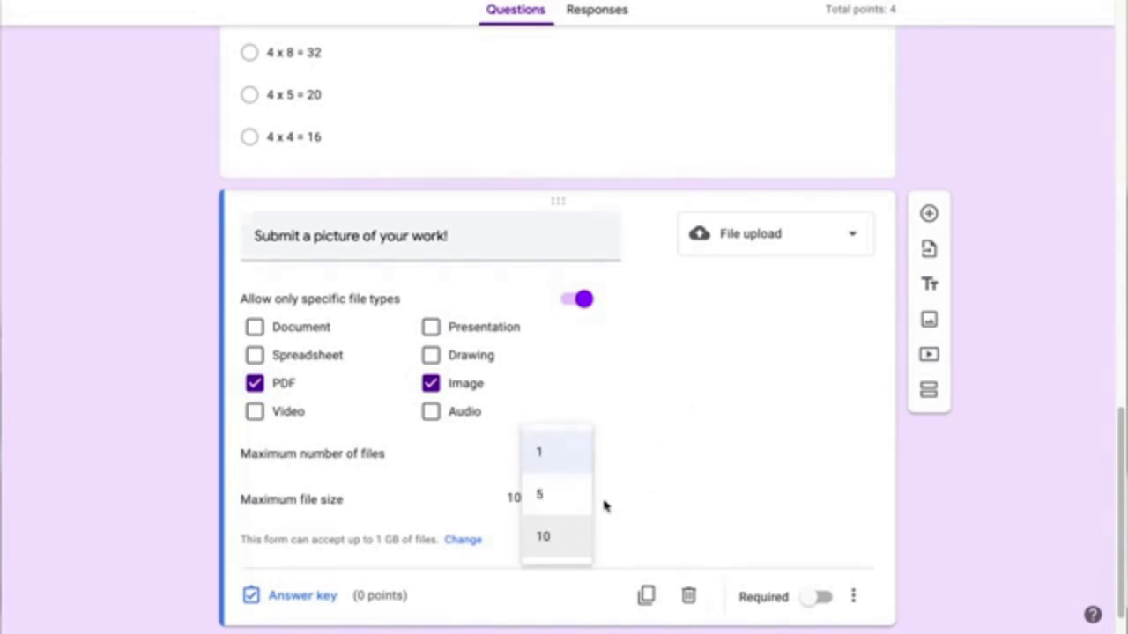
pyautogui.click(578, 495)
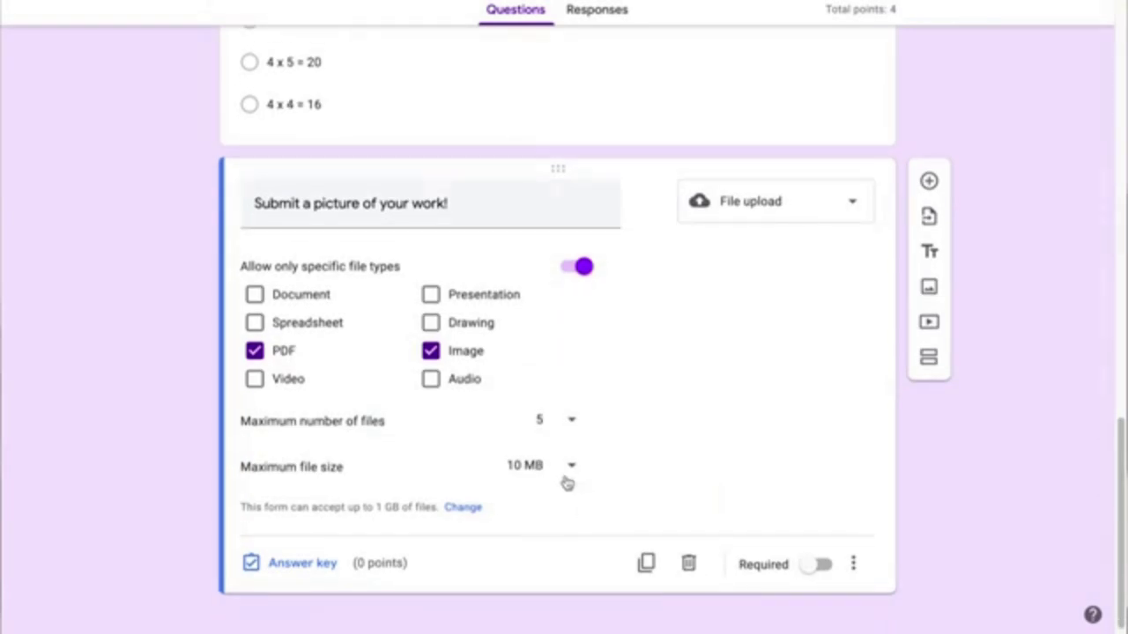
pyautogui.click(566, 480)
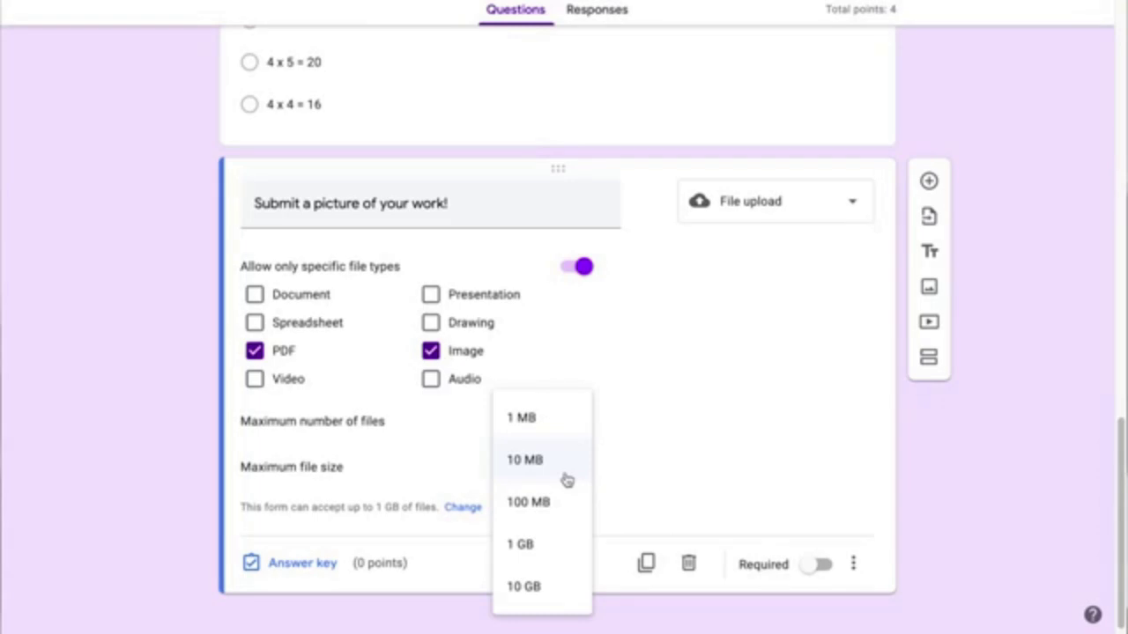
pyautogui.click(561, 501)
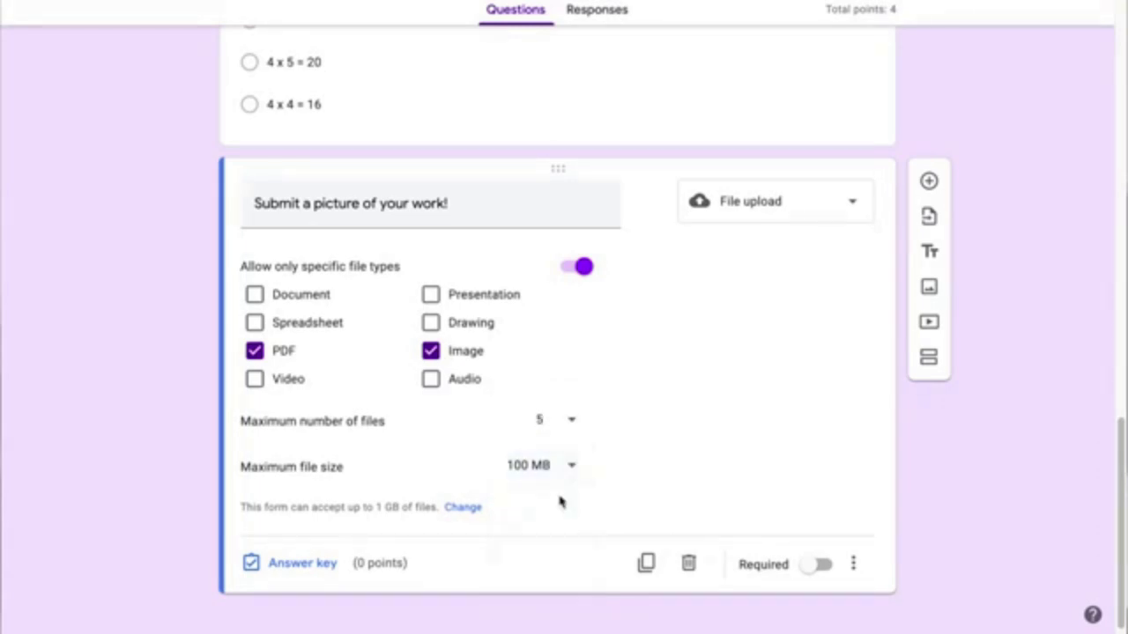
# Step: Review the form's total upload size setting and the upload question's feedback and points settings
pyautogui.click(452, 532)
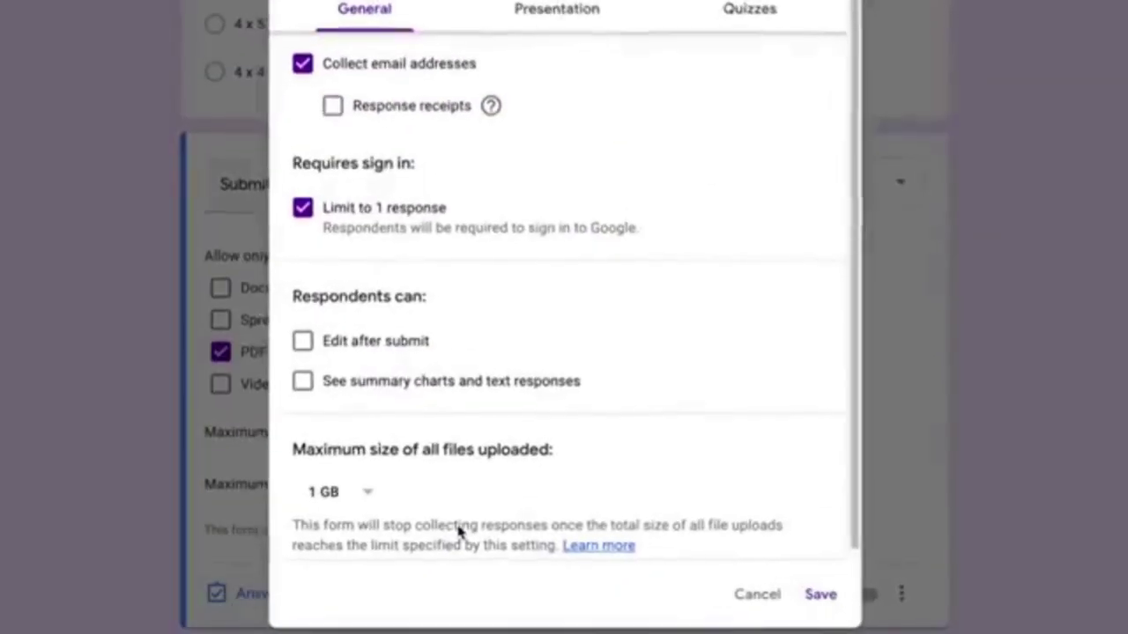
pyautogui.click(363, 490)
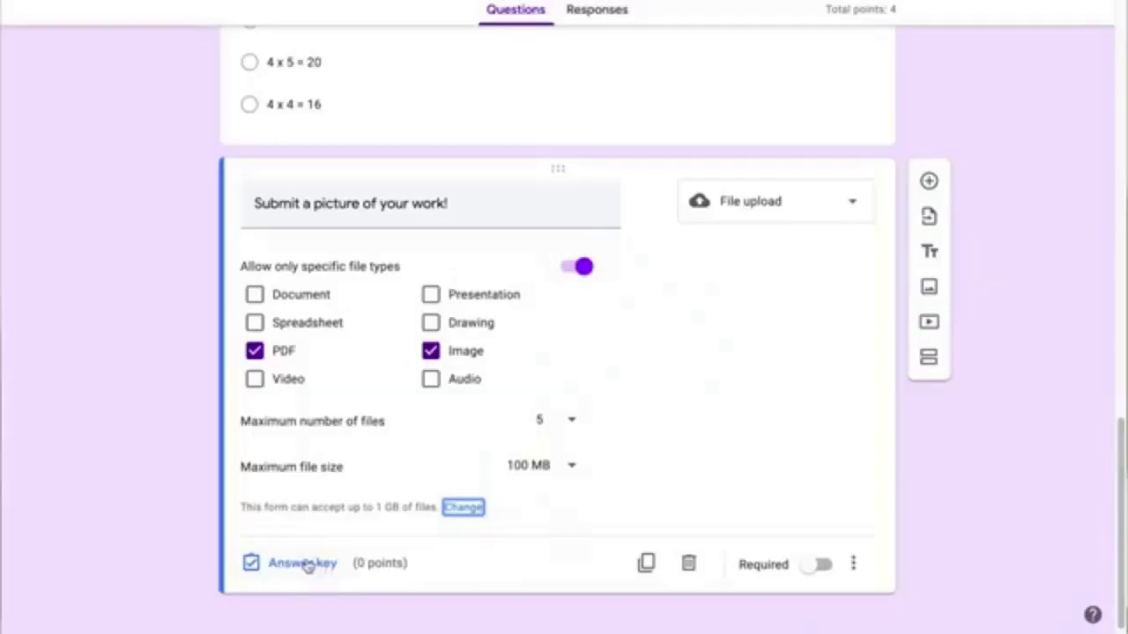
pyautogui.click(304, 563)
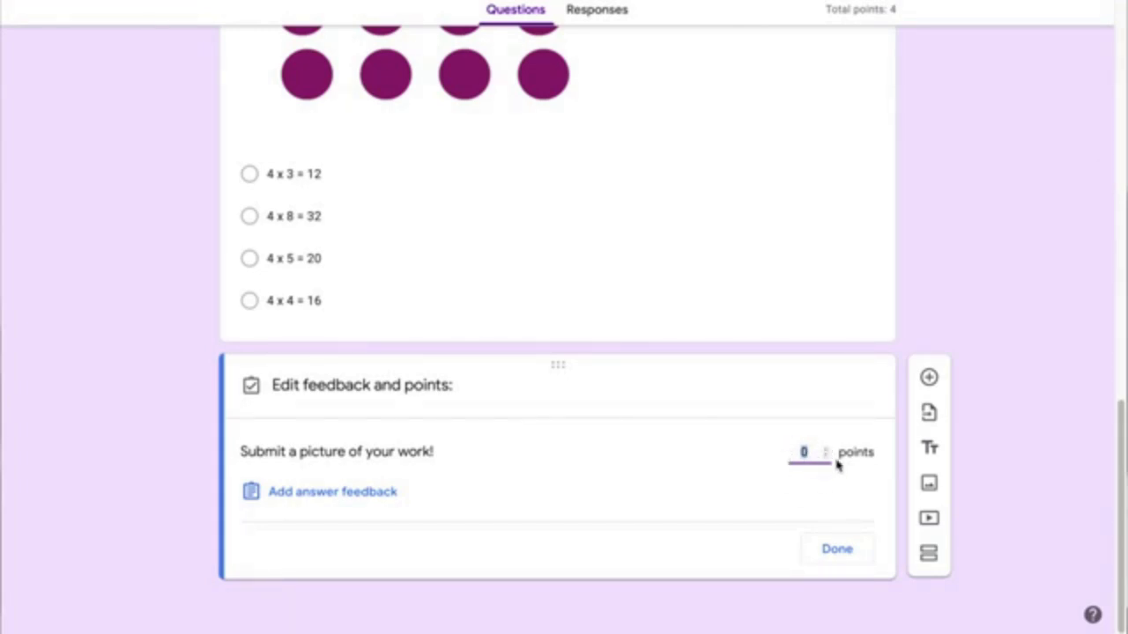
pyautogui.click(835, 548)
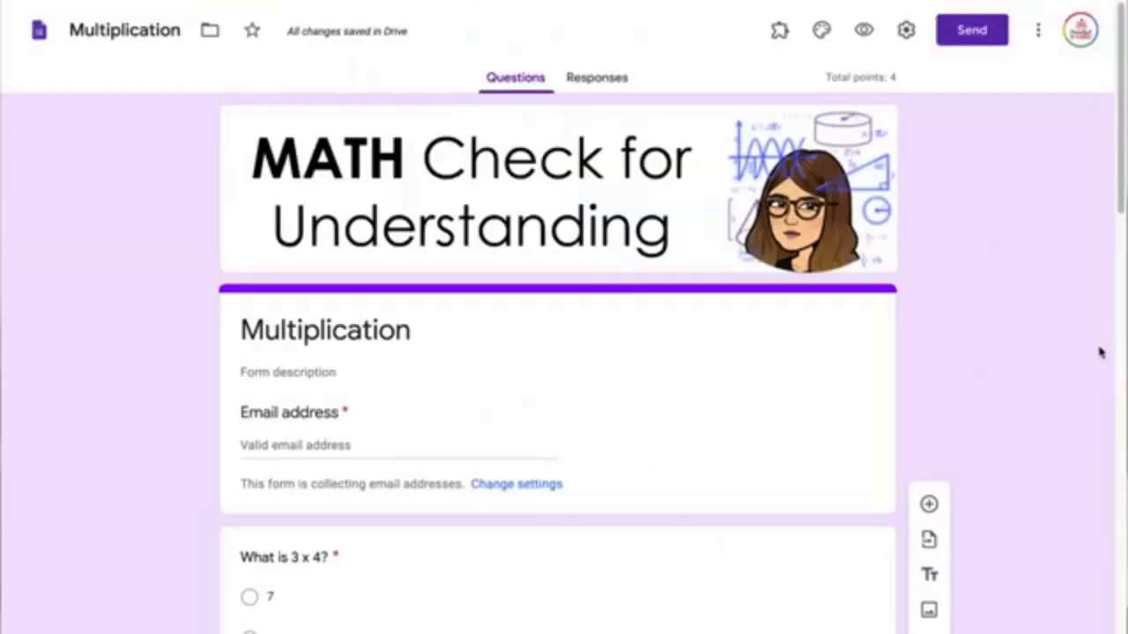
# Step: Preview the form as a respondent and look through its header and questions
pyautogui.click(863, 30)
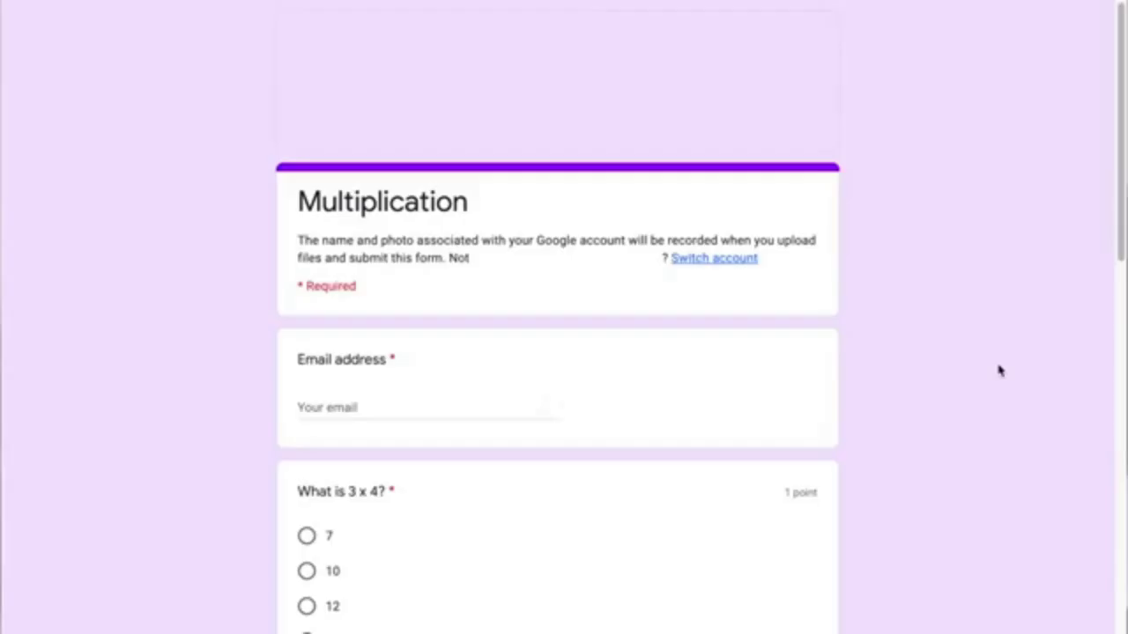
pyautogui.scroll(-4, 1000, 371)
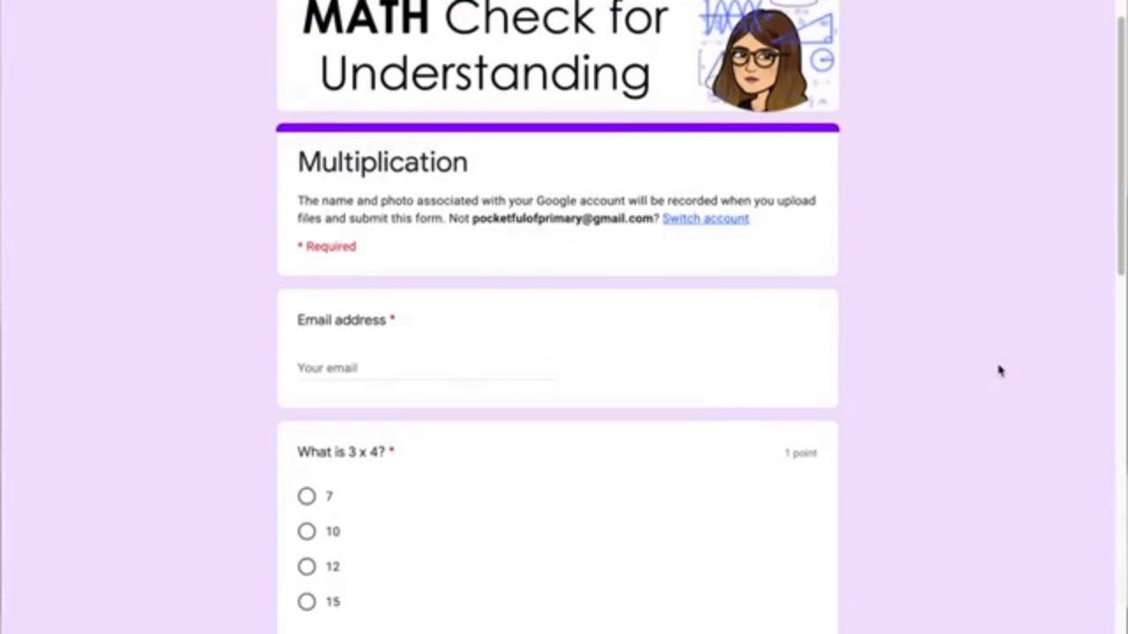
pyautogui.scroll(-1, 1000, 371)
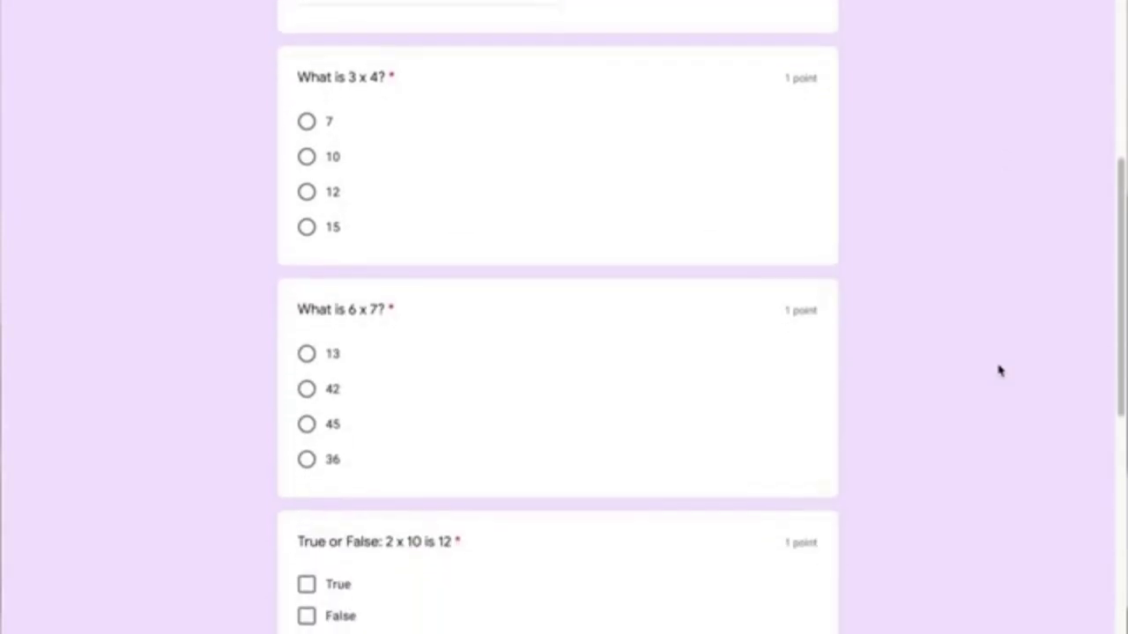
pyautogui.scroll(-8, 838, 372)
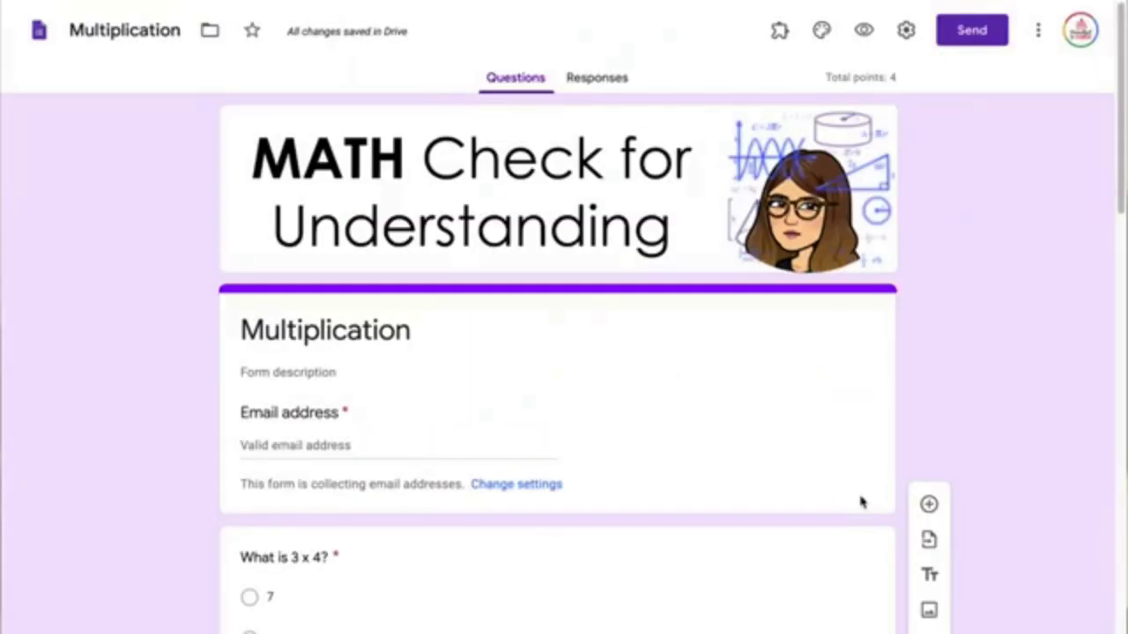
# Step: Open the form's sending options and choose to share it by link
pyautogui.click(979, 40)
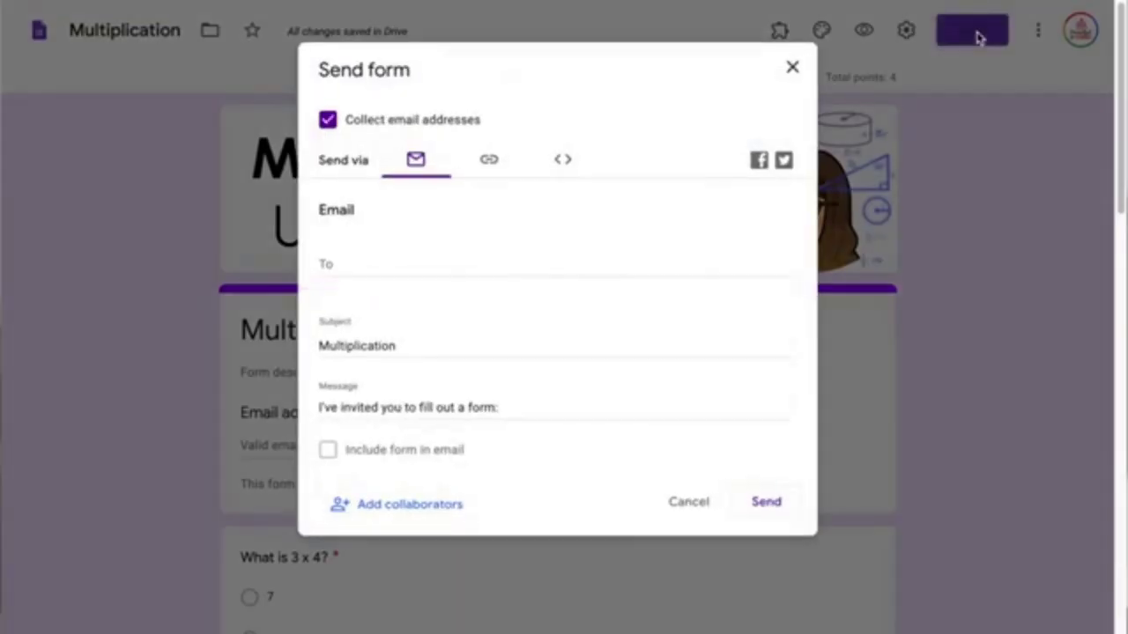
pyautogui.click(490, 160)
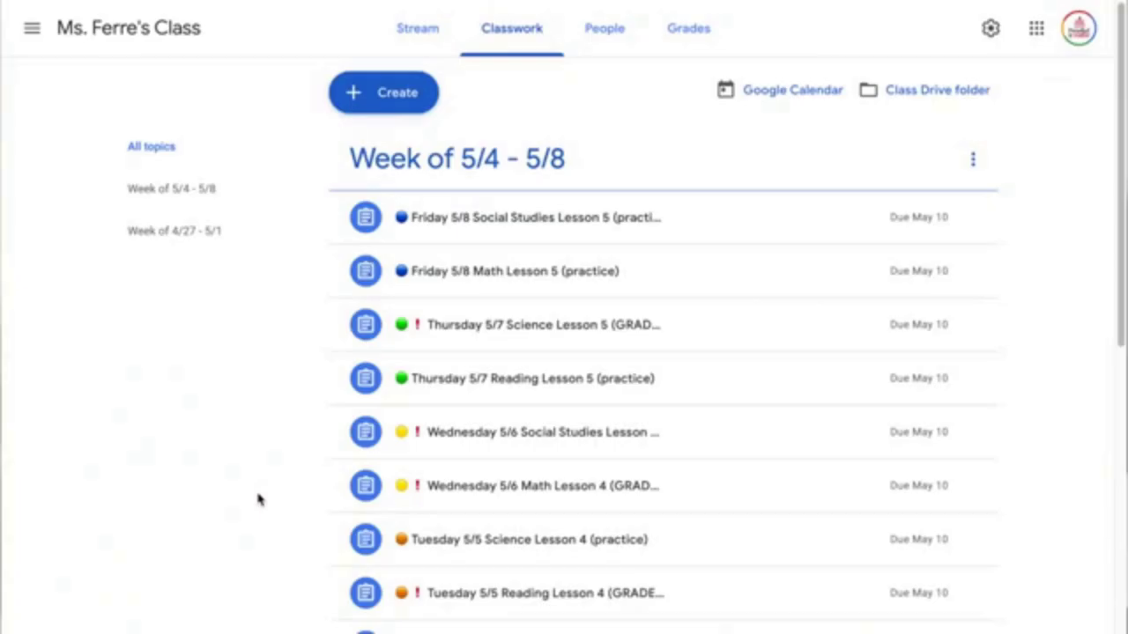
# Step: Create a new assignment in the Google Classroom class titled "Multiplication Check for Understanding"
pyautogui.click(398, 102)
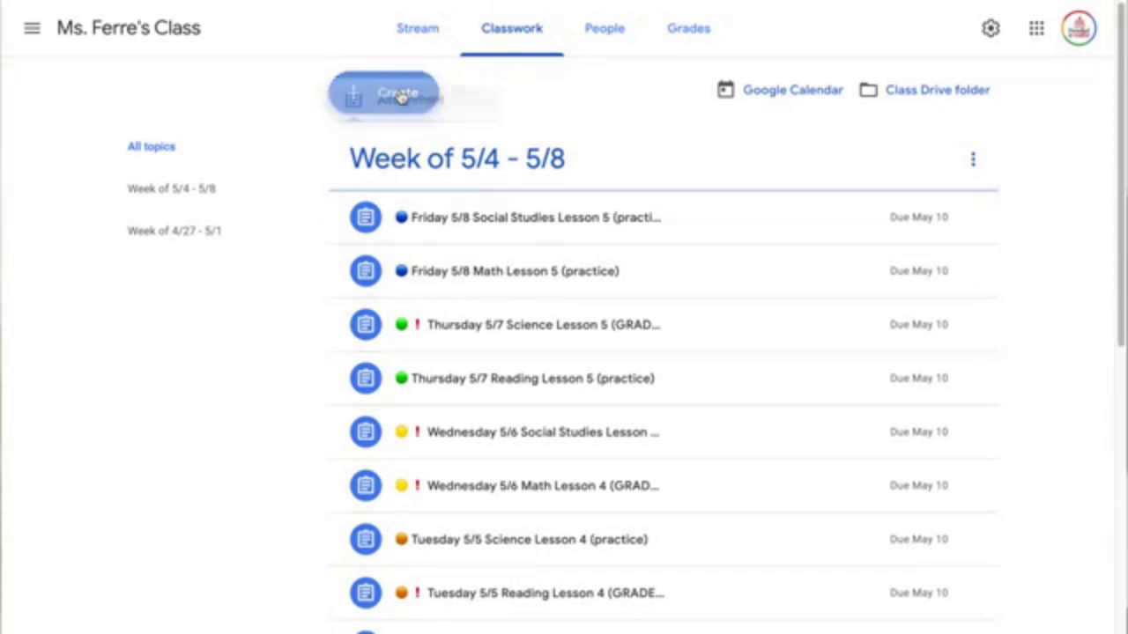
pyautogui.click(390, 140)
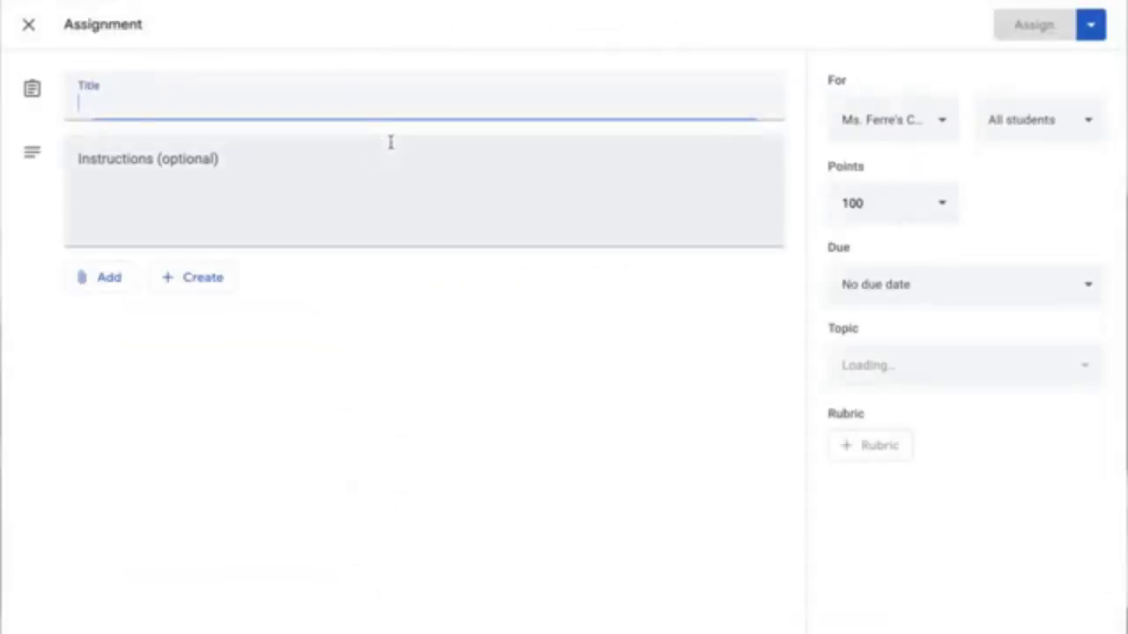
pyautogui.write('Multip')
pyautogui.write('licat')
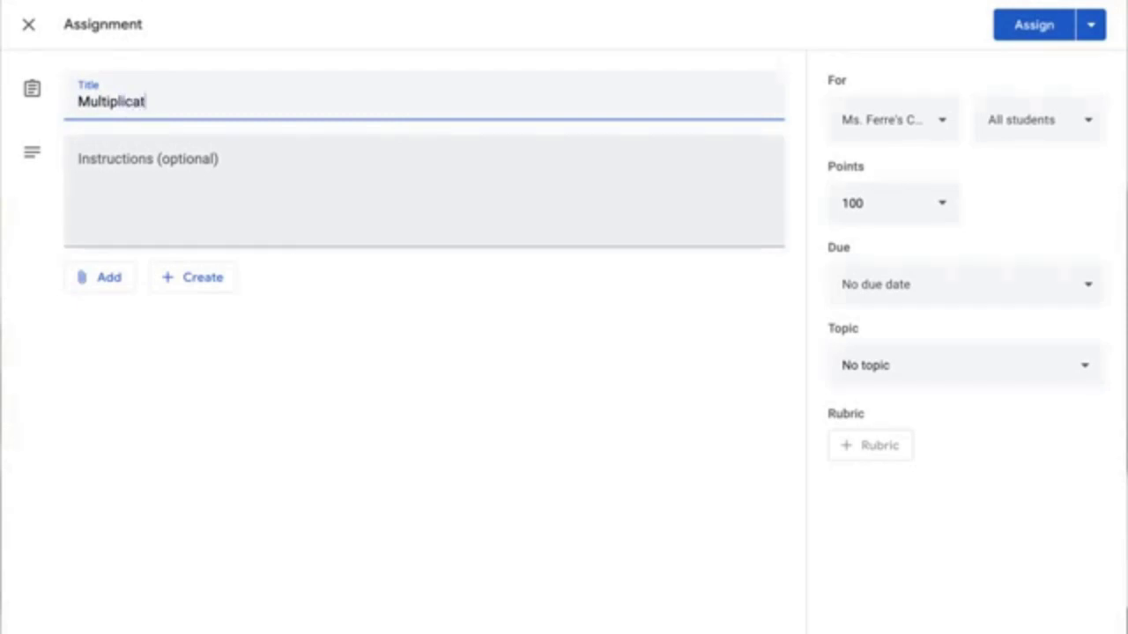
pyautogui.write('ion Check for Understanding')
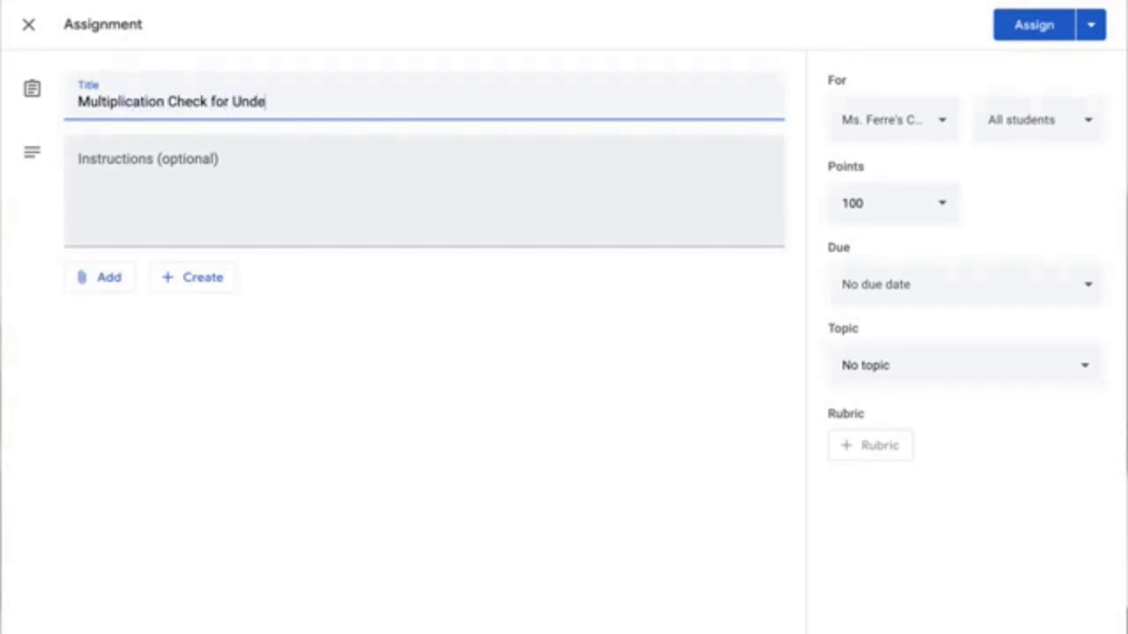
# Step: Enter "I can add instructions if needed." as the assignment's instructions
pyautogui.click(395, 192)
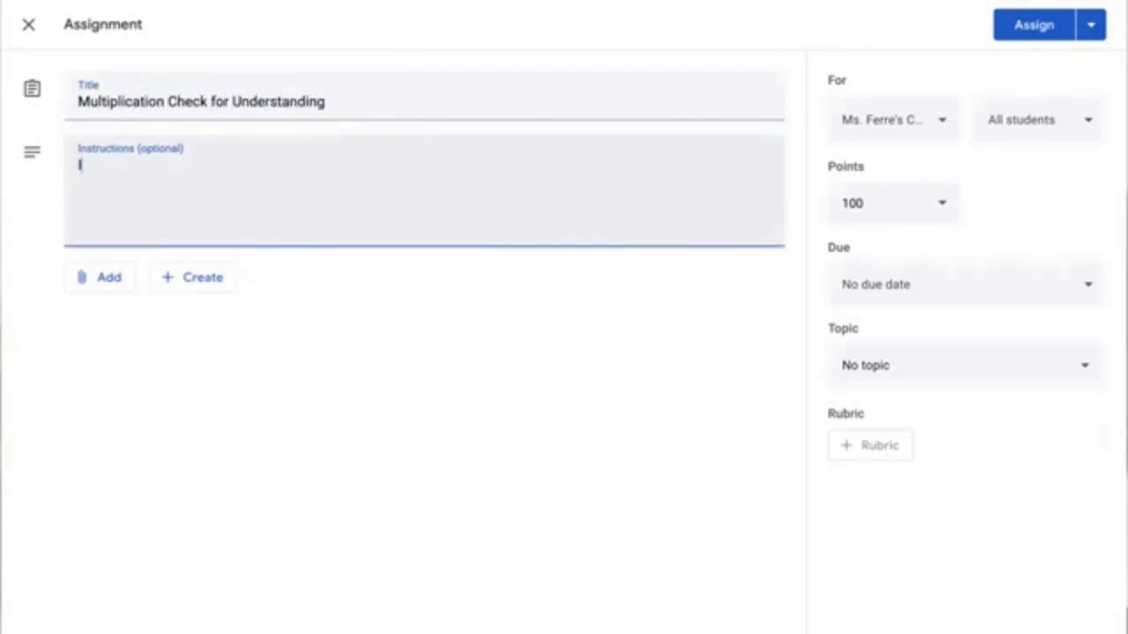
pyautogui.write('I can add instr')
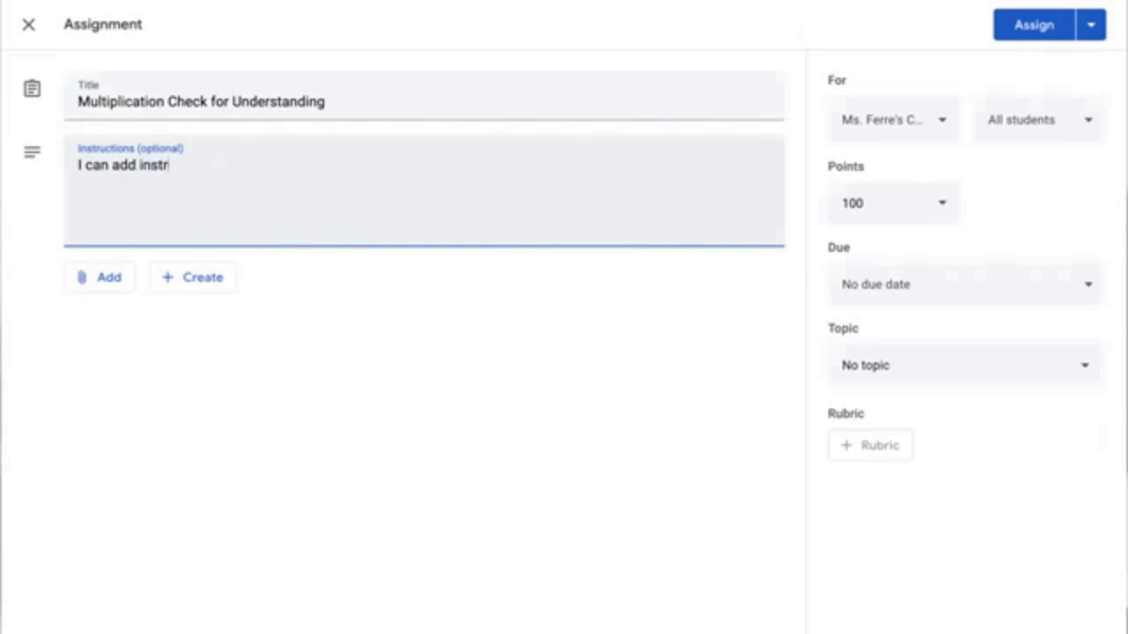
pyautogui.write('uctions if neede')
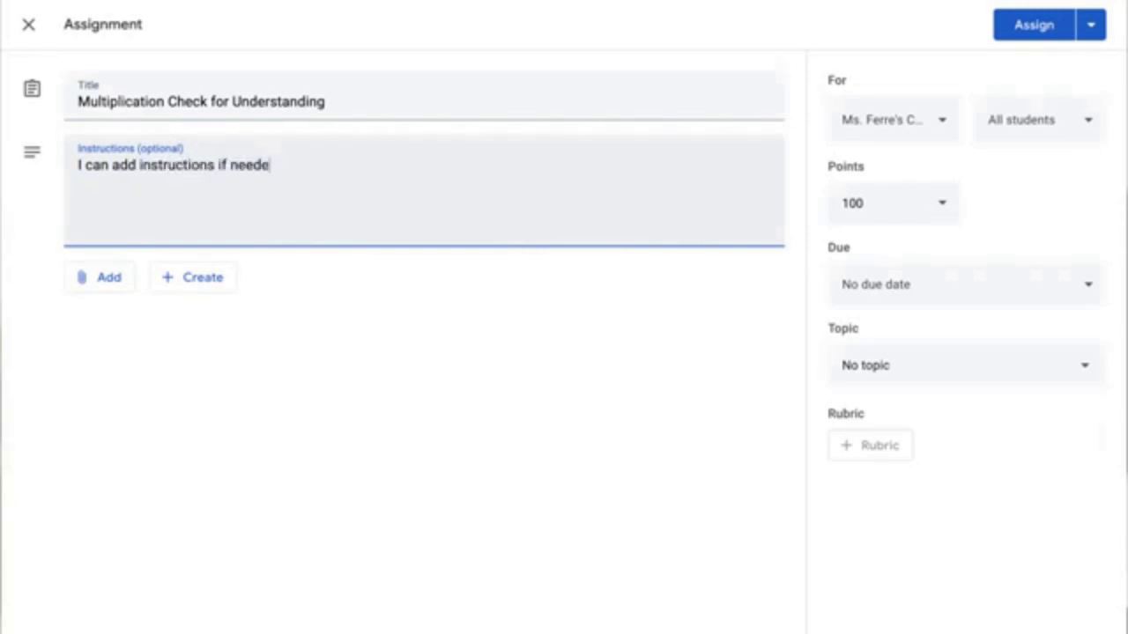
pyautogui.write('d.')
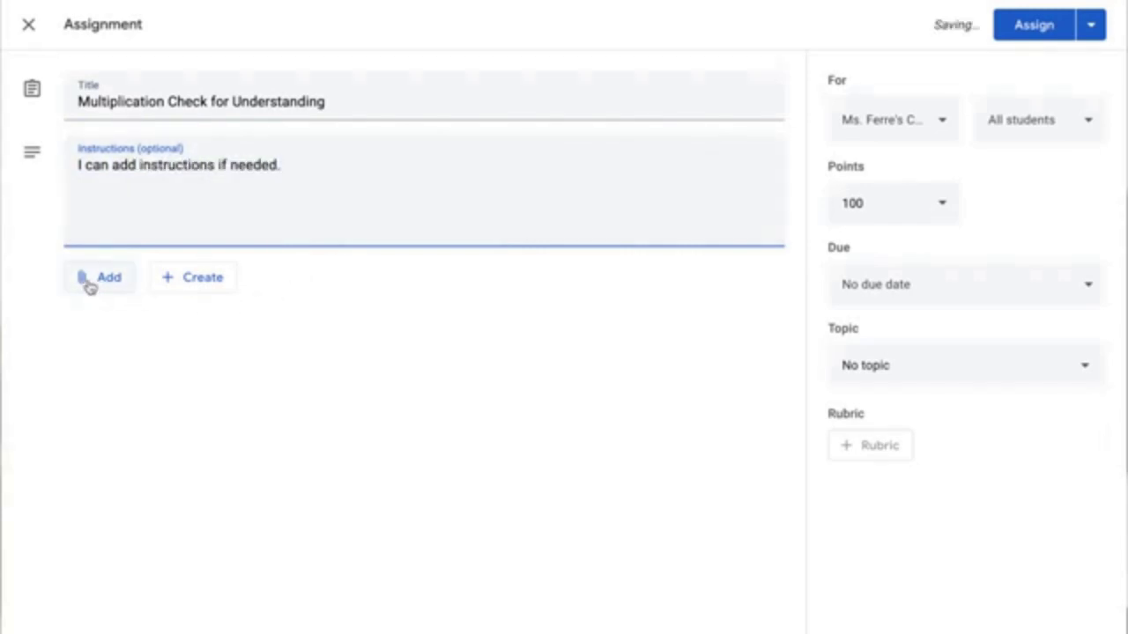
# Step: Attach the Multiplication form from My Drive in Google Drive to the assignment
pyautogui.click(95, 288)
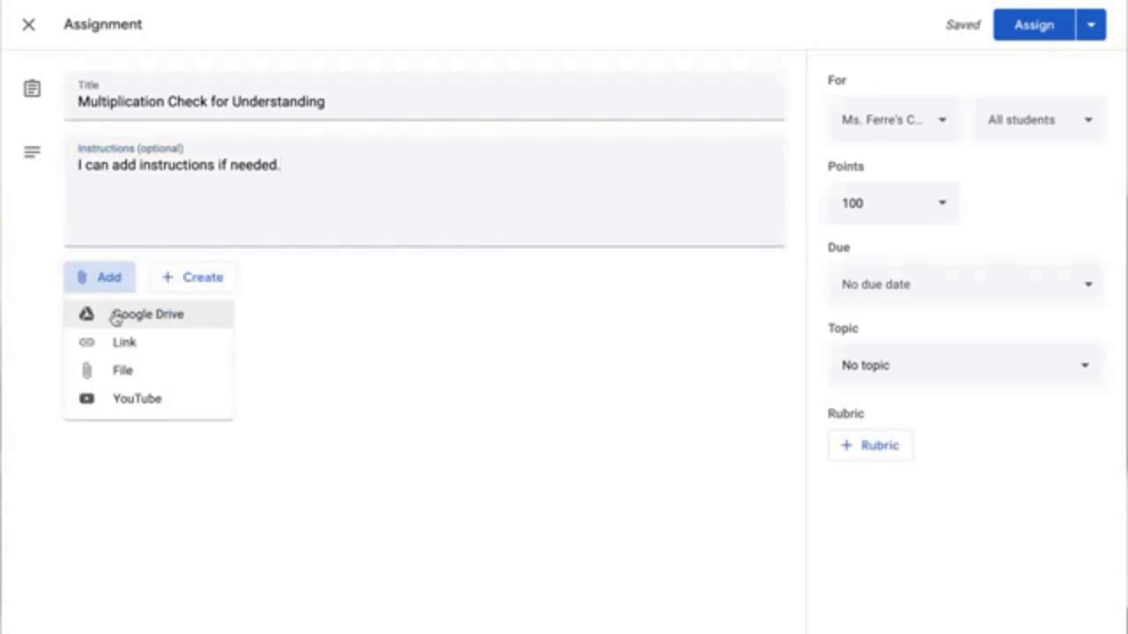
pyautogui.click(119, 317)
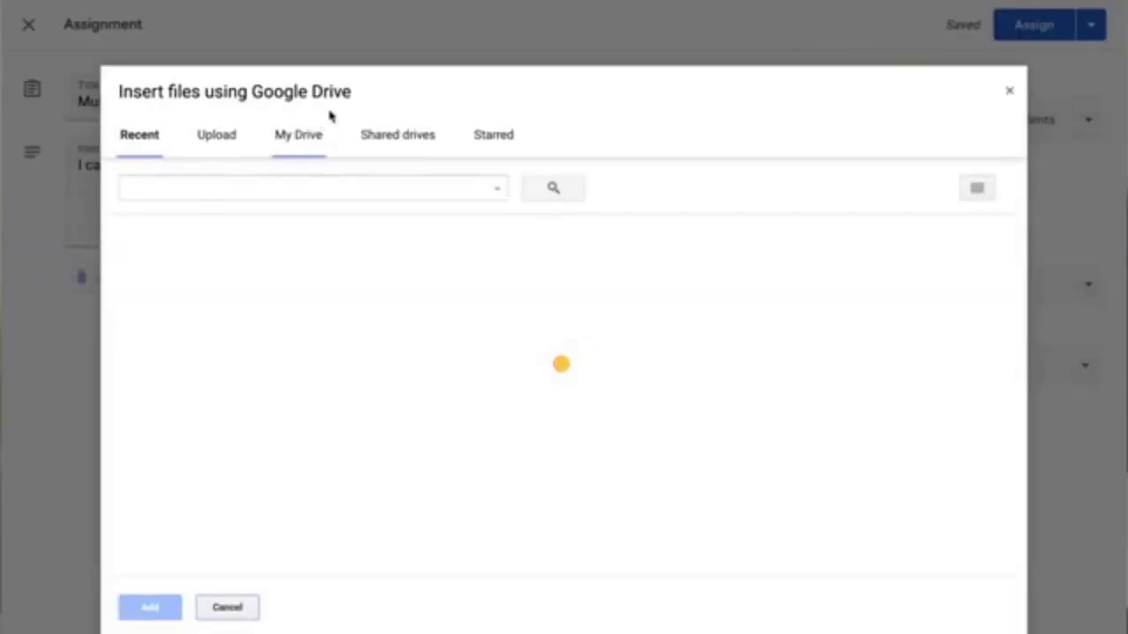
pyautogui.click(308, 153)
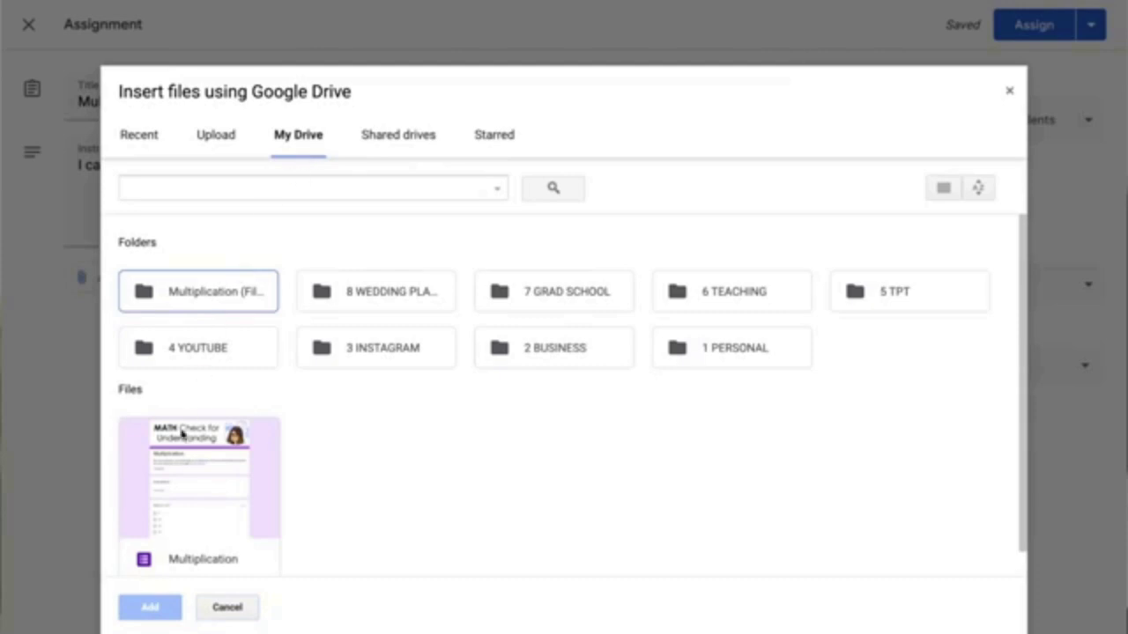
pyautogui.click(201, 450)
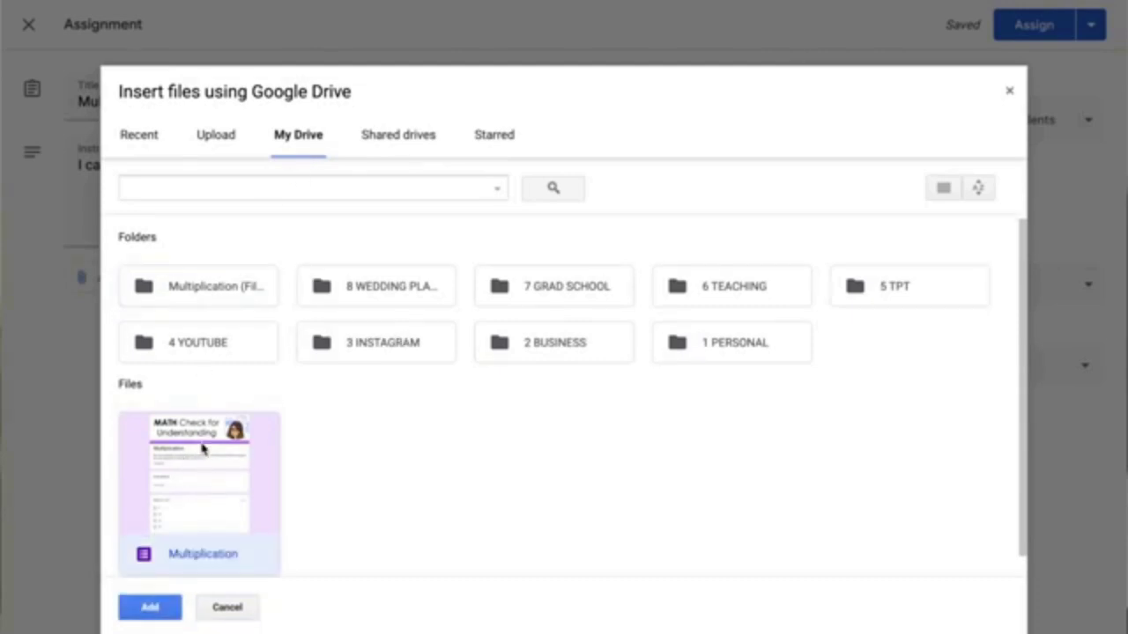
pyautogui.click(151, 607)
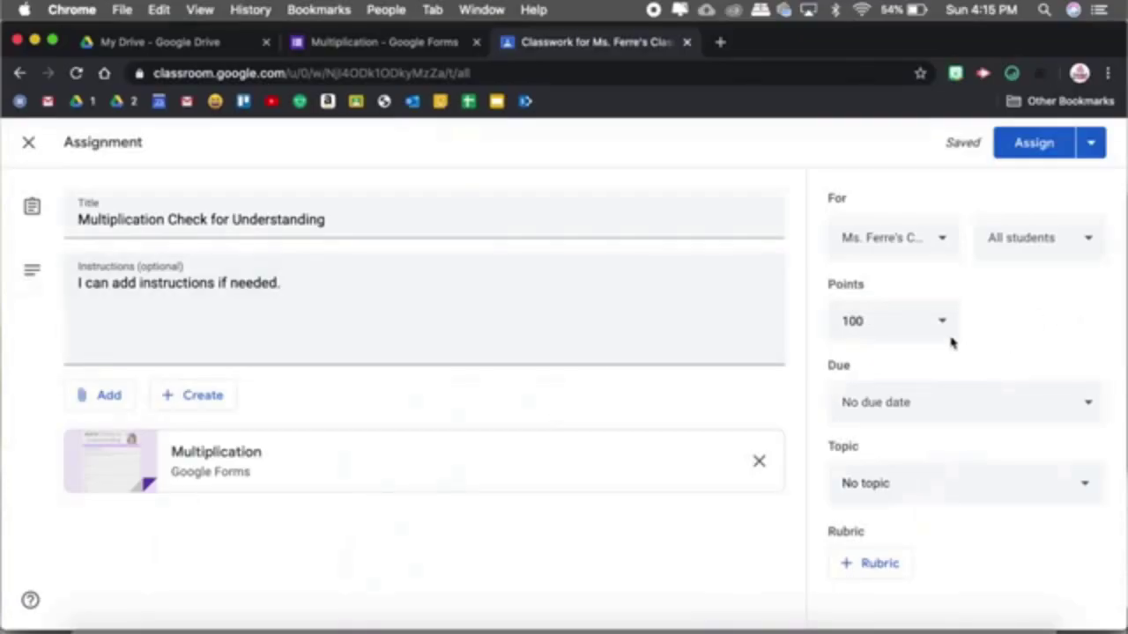
# Step: Set the assignment's points to 4 and assign it to all students
pyautogui.click(884, 208)
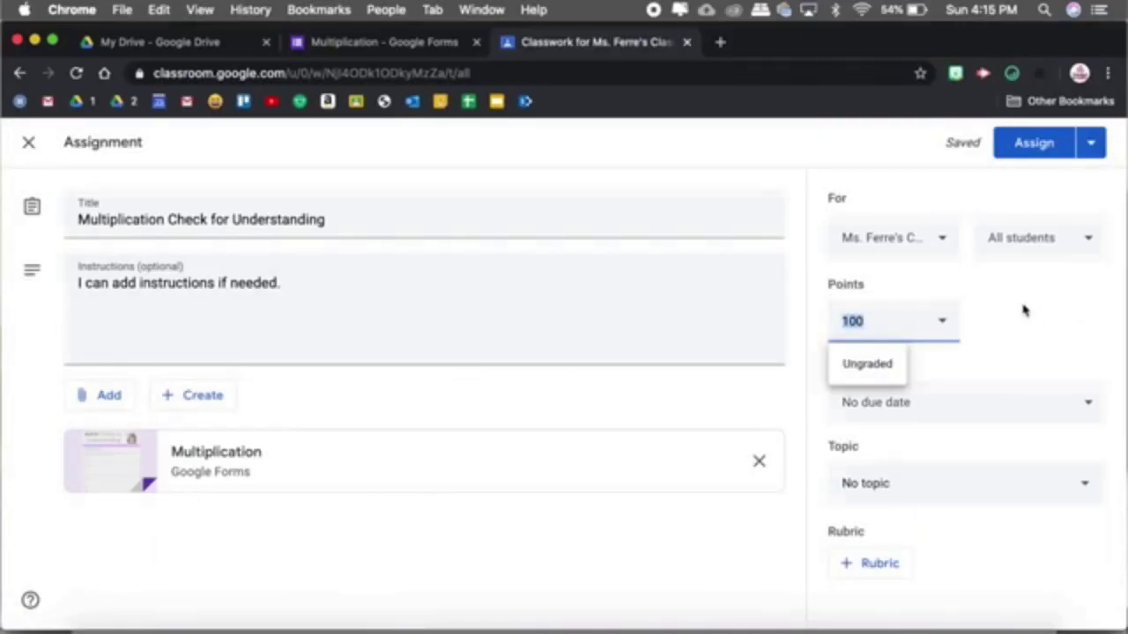
pyautogui.write('4')
pyautogui.click(1044, 309)
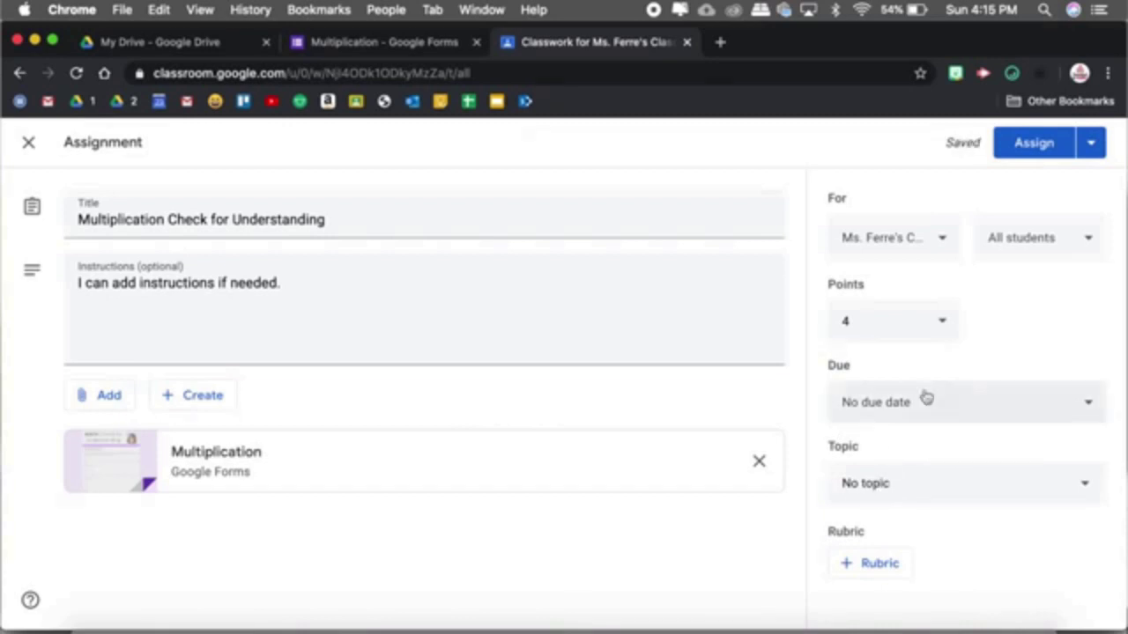
pyautogui.click(1040, 141)
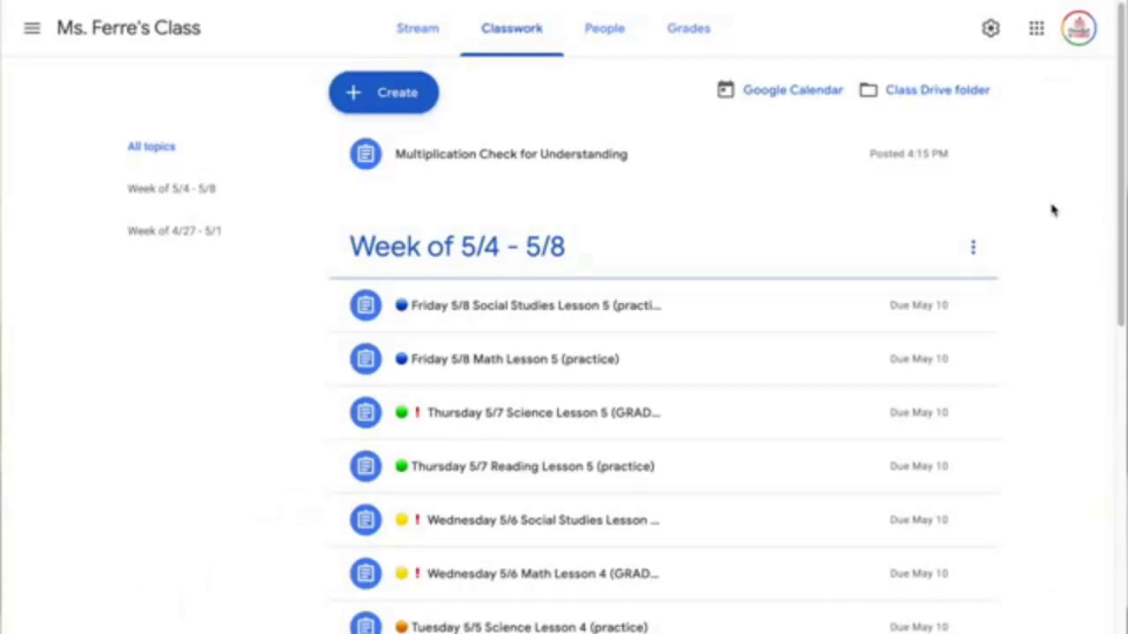
# Step: Open the posted assignment, then review the Multiplication form's responses in Google Forms by summary, question and individual
pyautogui.click(652, 153)
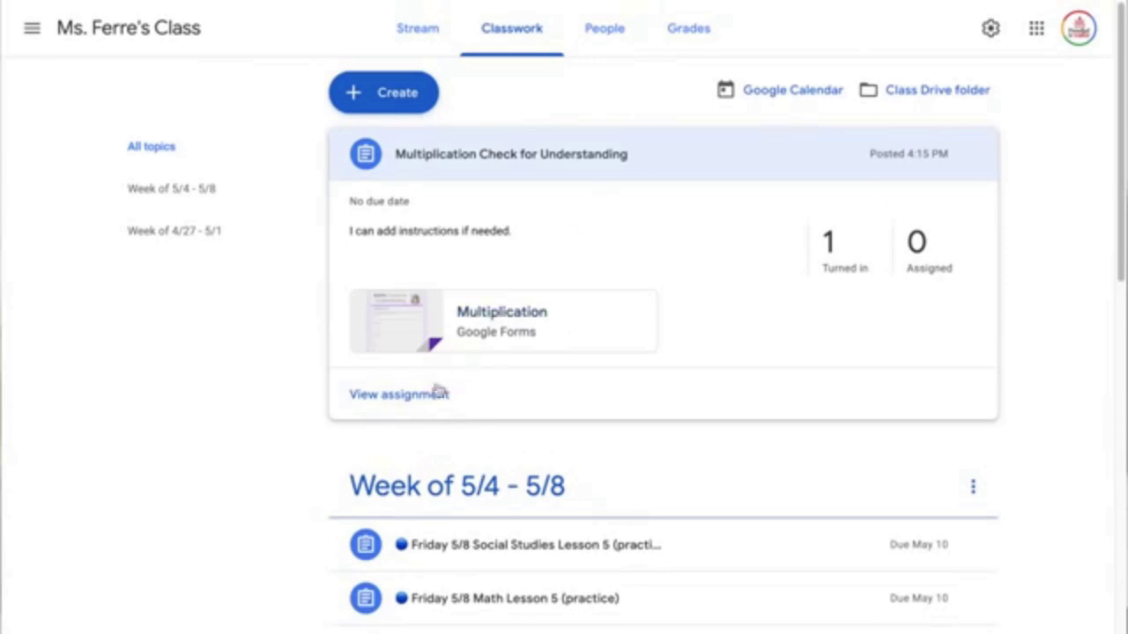
pyautogui.click(421, 395)
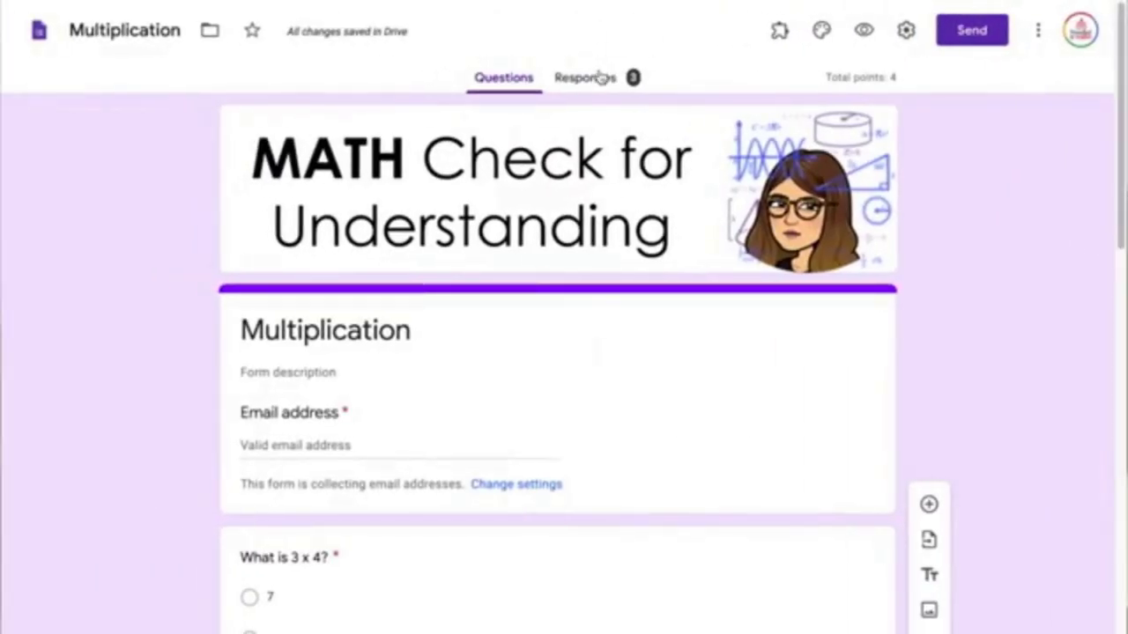
pyautogui.click(599, 78)
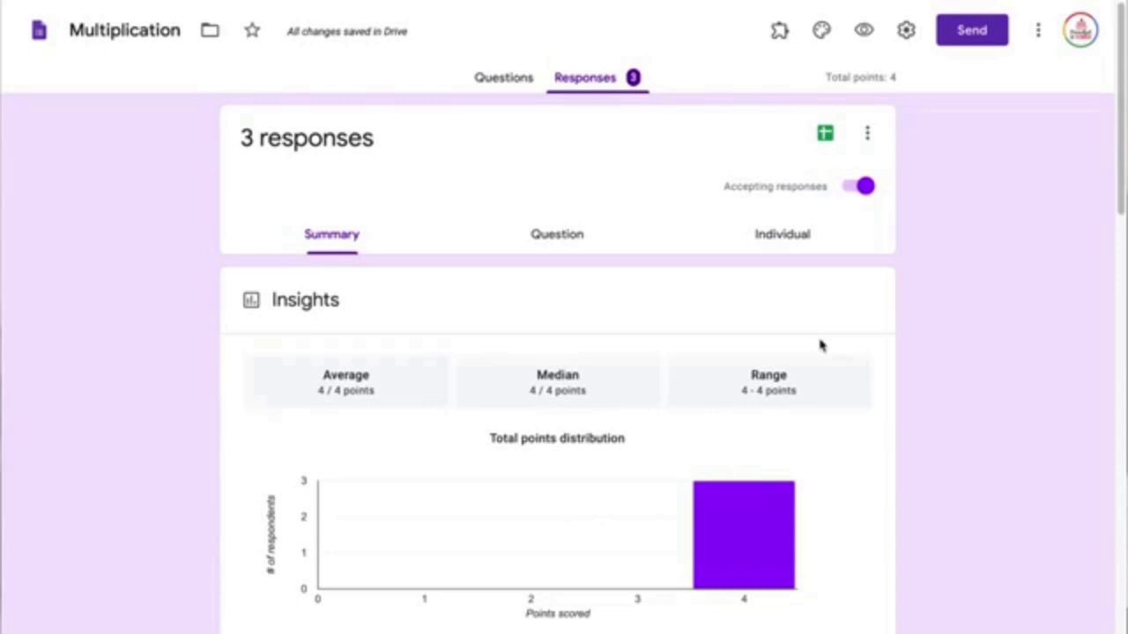
pyautogui.click(556, 236)
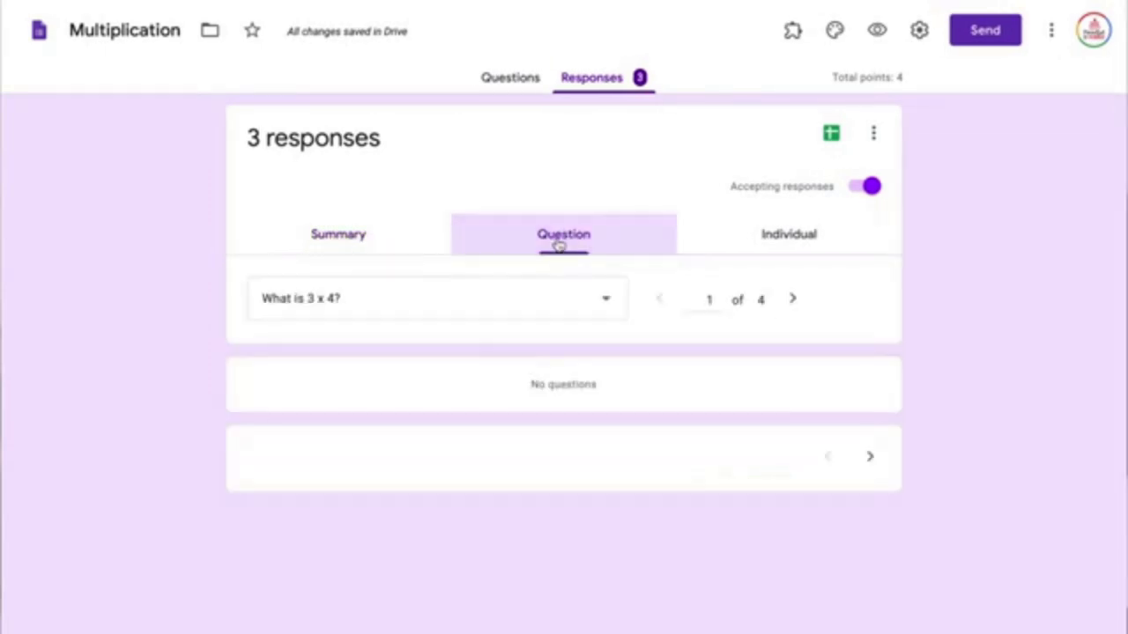
pyautogui.click(801, 233)
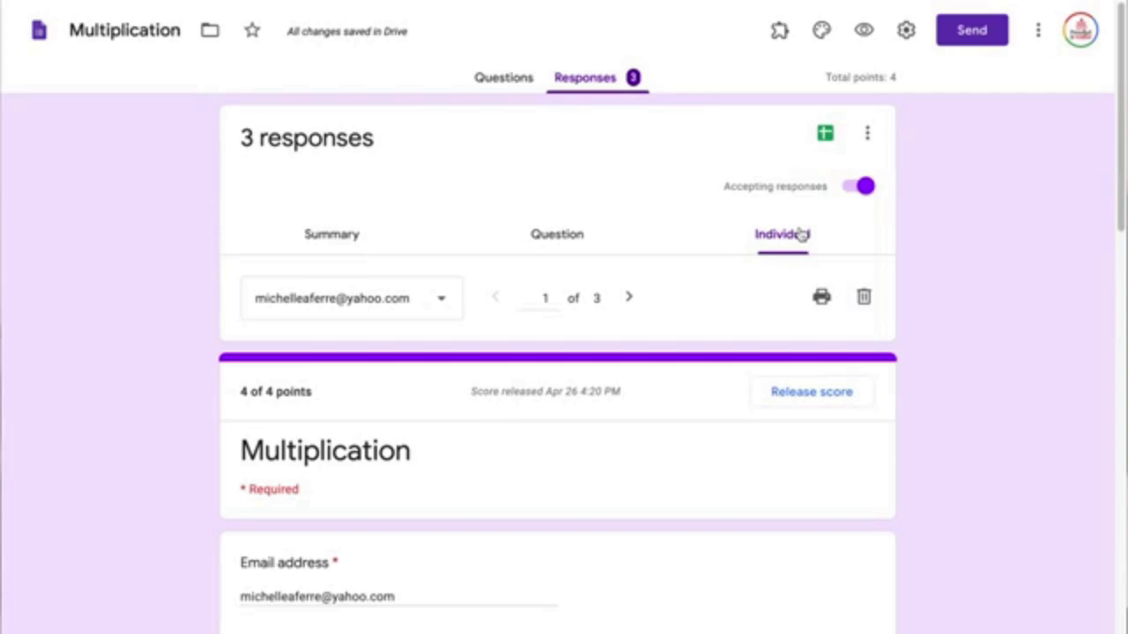
# Step: Create a new spreadsheet named "Multiplication (Responses)" as the destination for the form's responses
pyautogui.click(824, 137)
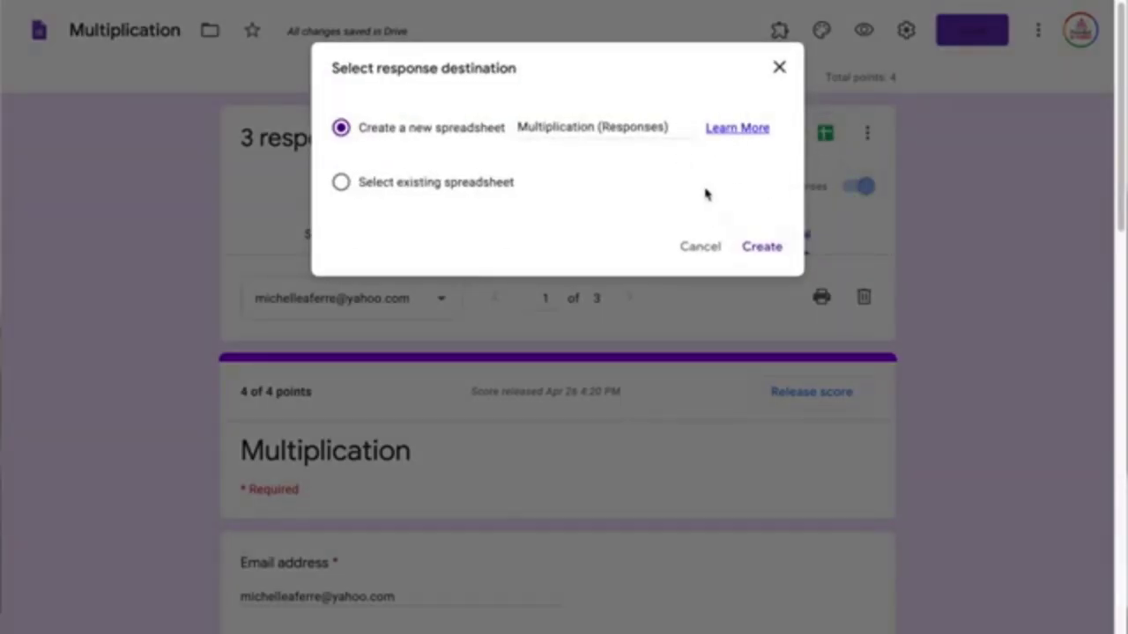
pyautogui.click(761, 246)
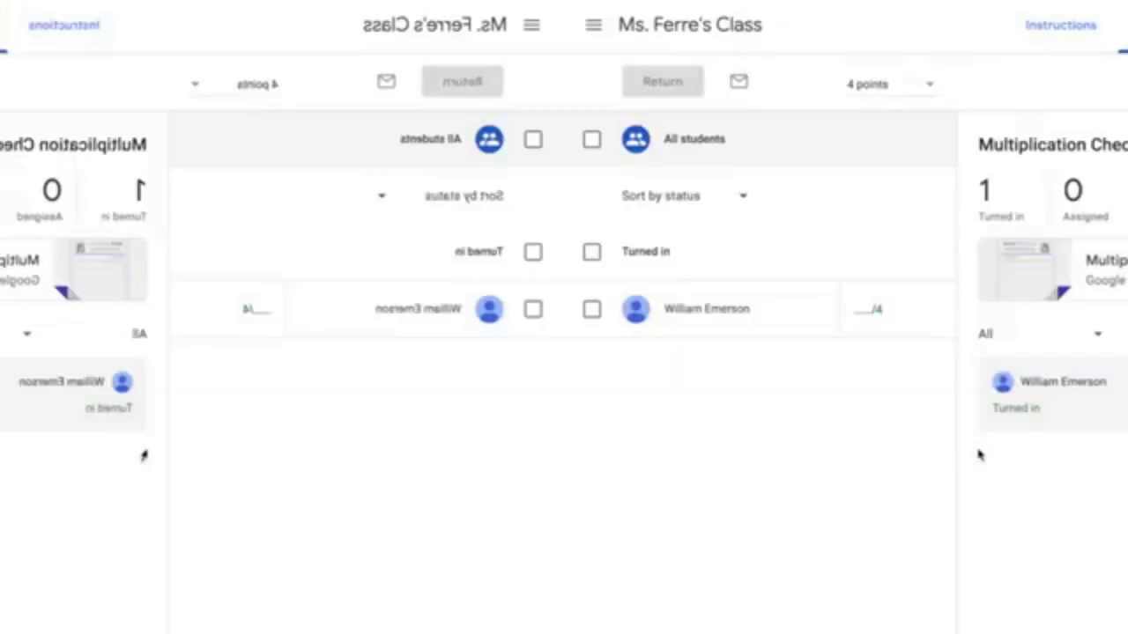
# Step: In the Google Classroom assignment's student work, grade the turned-in student 4 out of 4
pyautogui.click(313, 319)
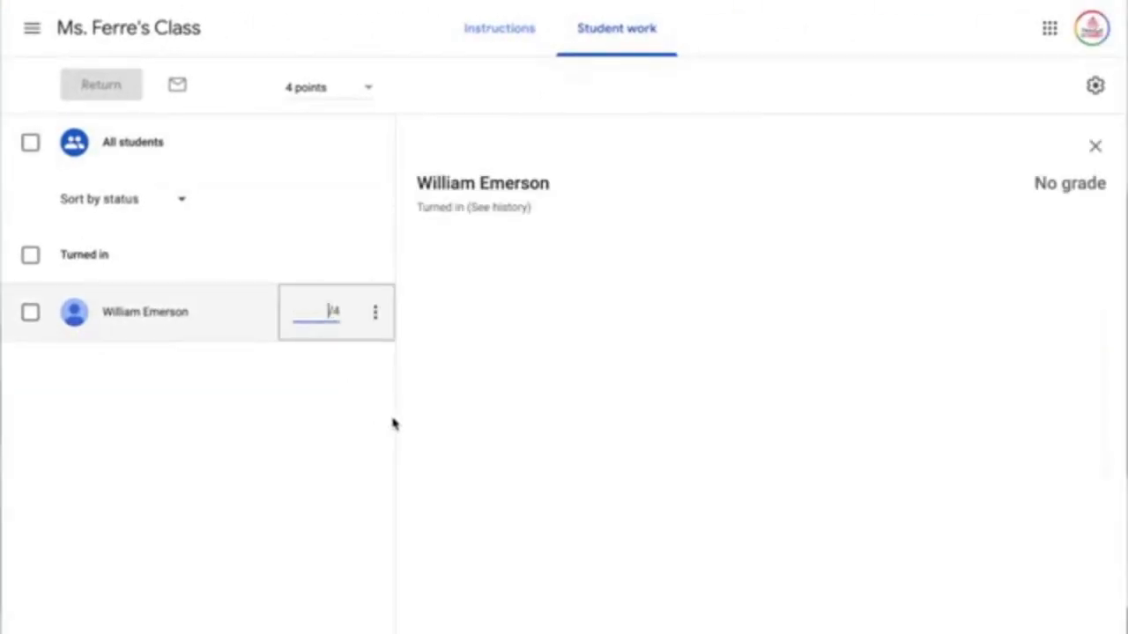
pyautogui.write('4')
pyautogui.press('Return')
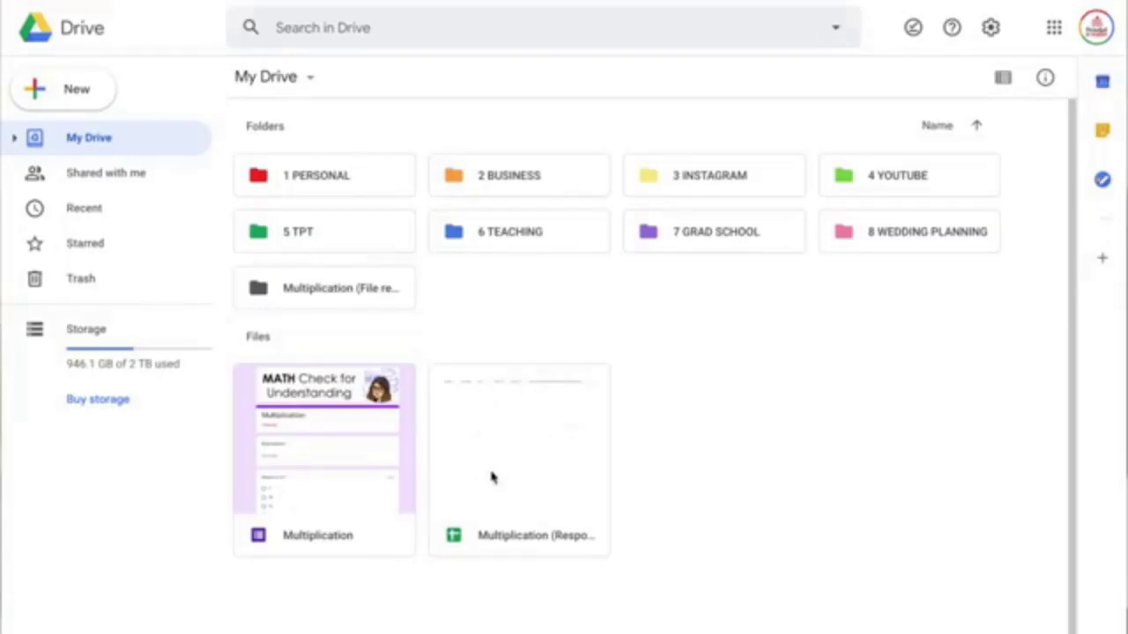
# Step: In Google Drive, open the Multiplication file responses folder and its "Submit a picture of your work!" subfolder to view the uploads
pyautogui.doubleClick(316, 294)
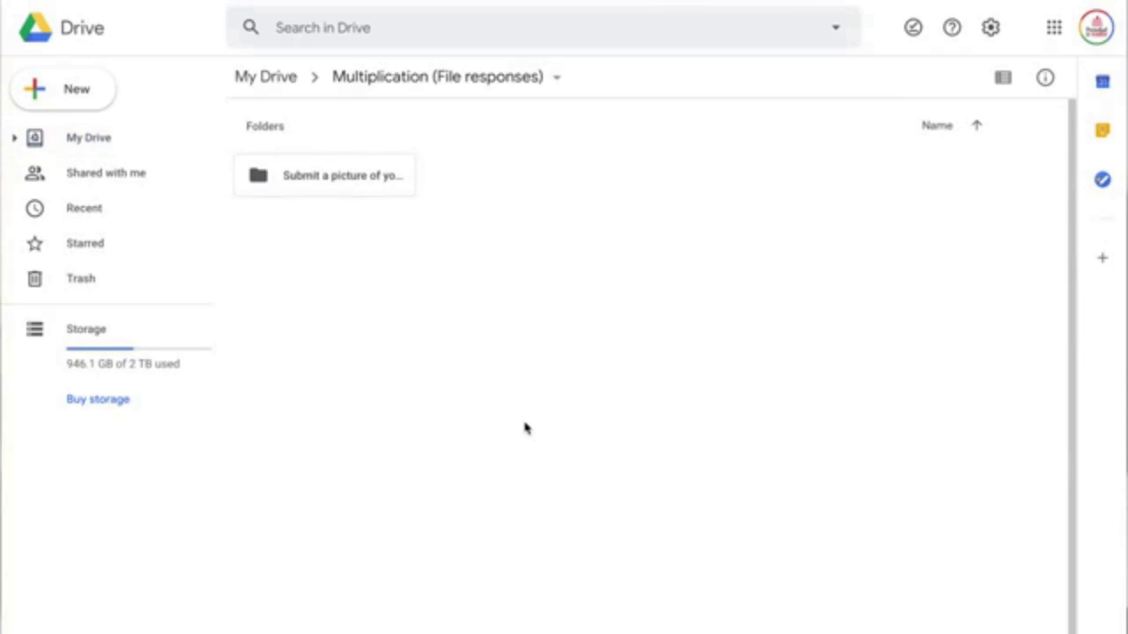
pyautogui.doubleClick(369, 189)
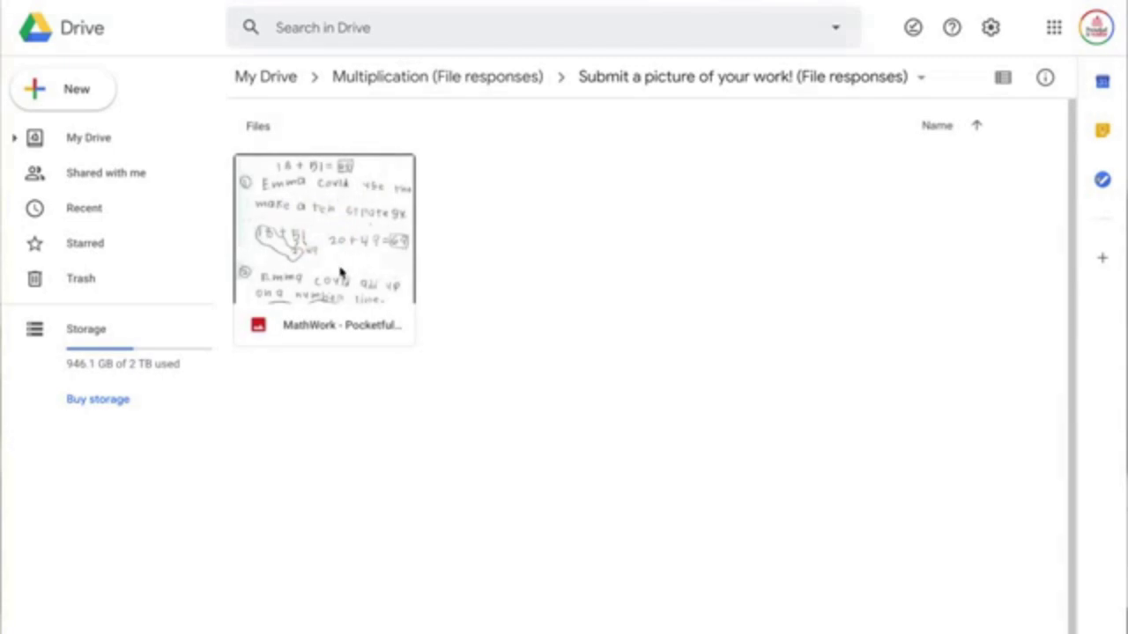
# Step: Return to My Drive and select the Multiplication file responses folder, the Multiplication form and its responses spreadsheet together
pyautogui.click(267, 78)
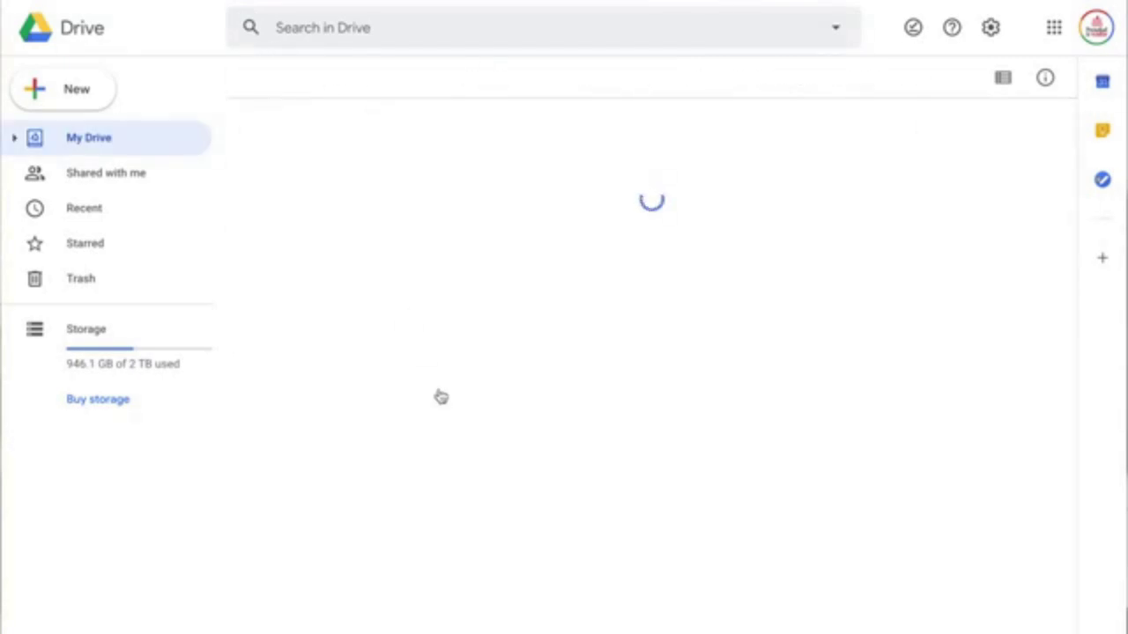
pyautogui.click(348, 297)
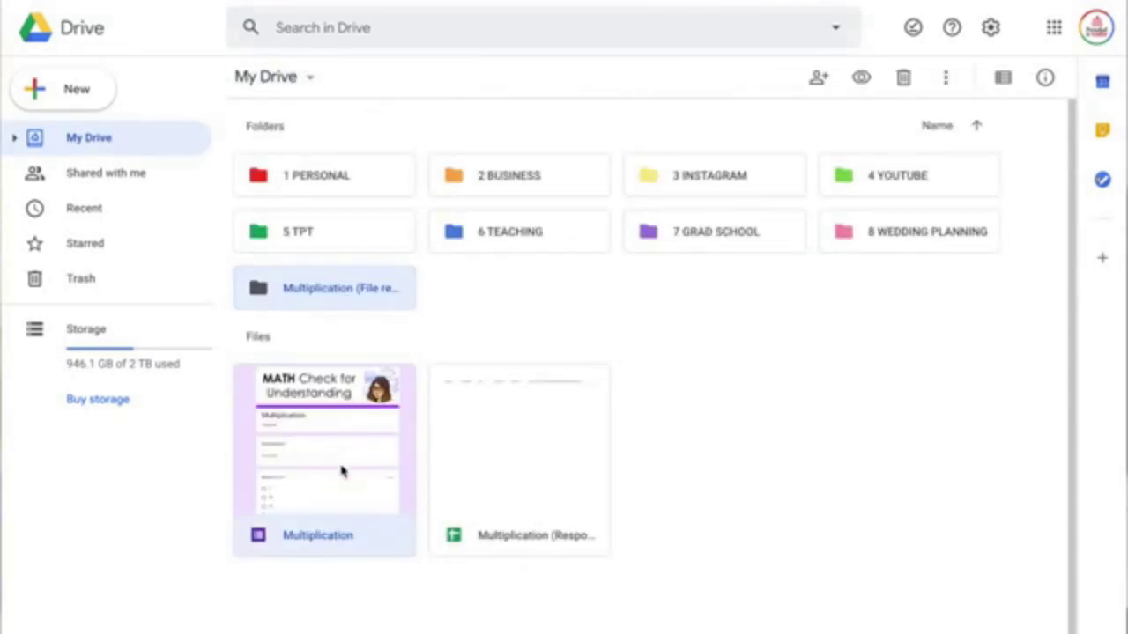
pyautogui.keyDown('shift'); pyautogui.click(546, 473); pyautogui.keyUp('shift')
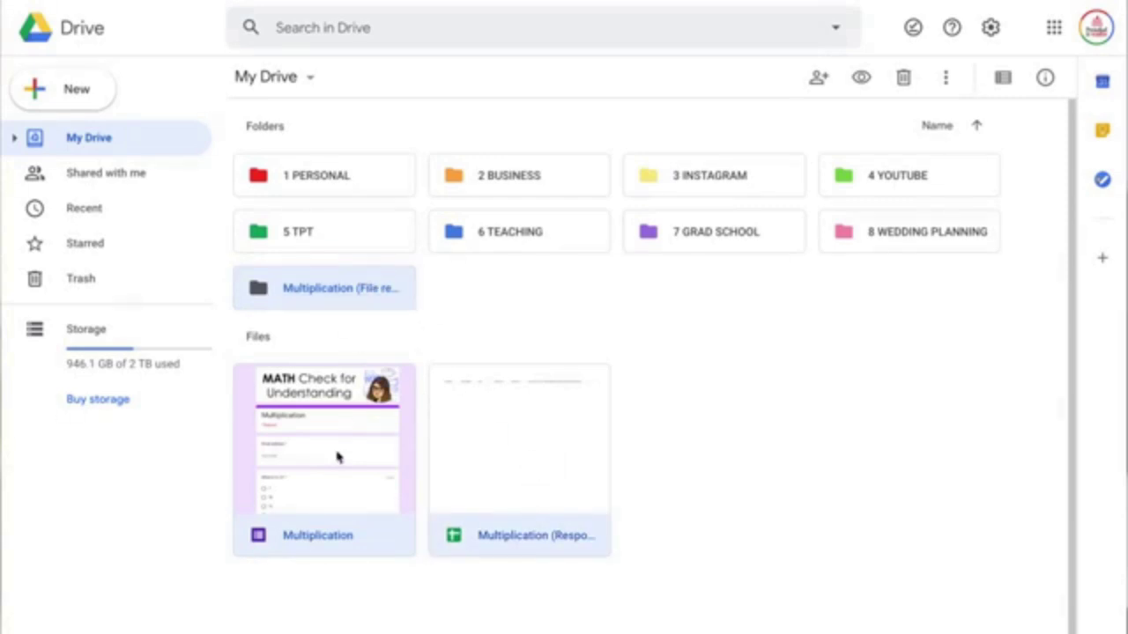